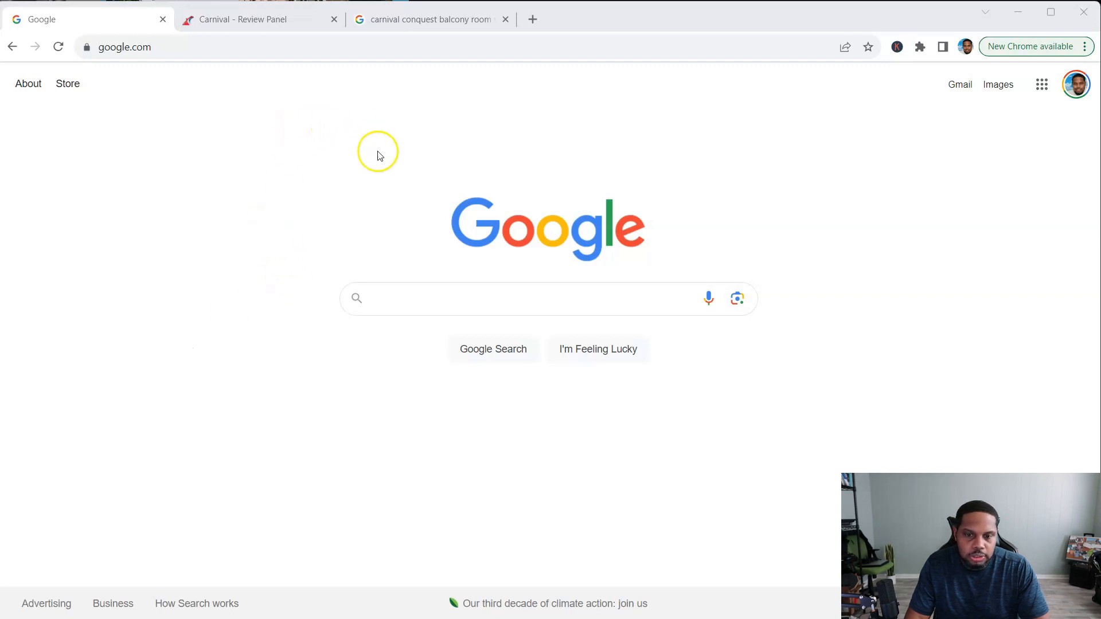
Step: Go to canva.com and create a blank square Instagram post of 1080 × 1080 px
left_click(318, 54)
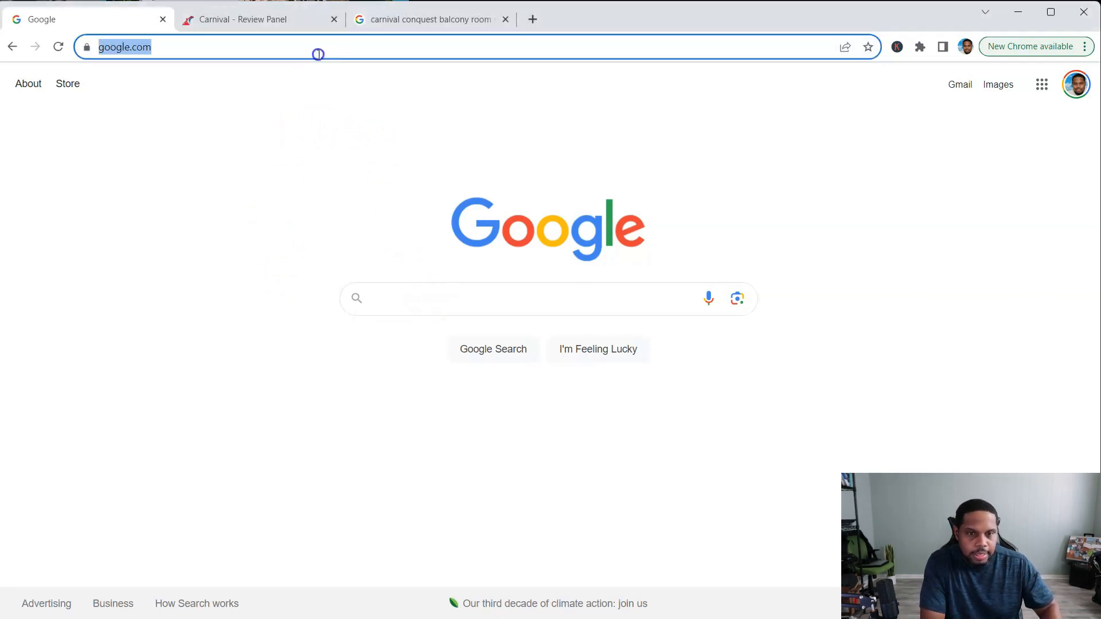
type("ca")
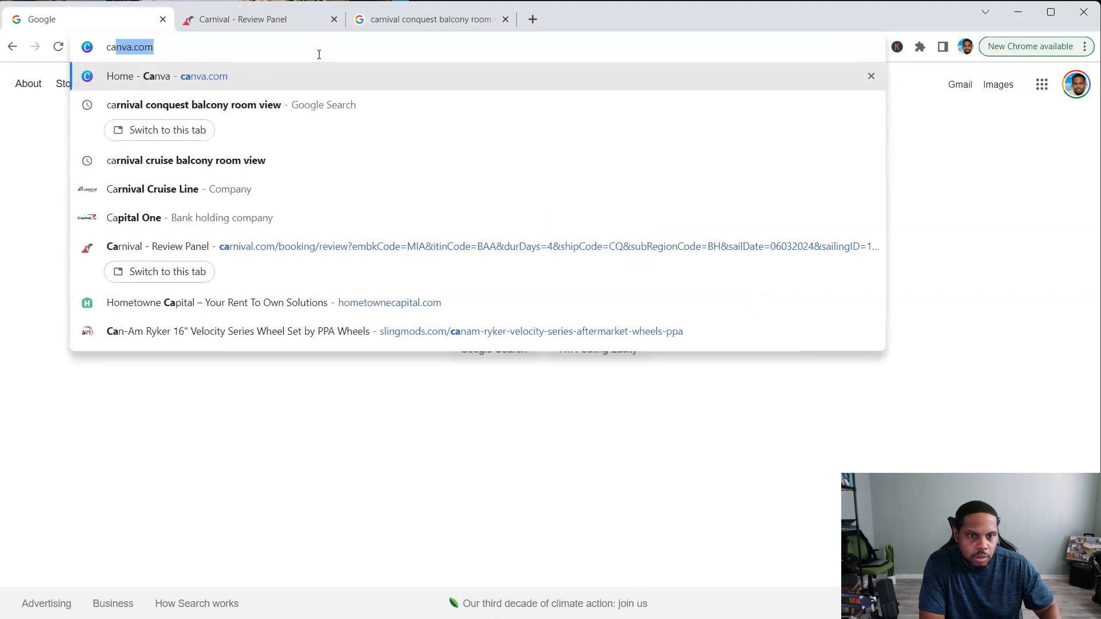
type("nva.co")
key("Return")
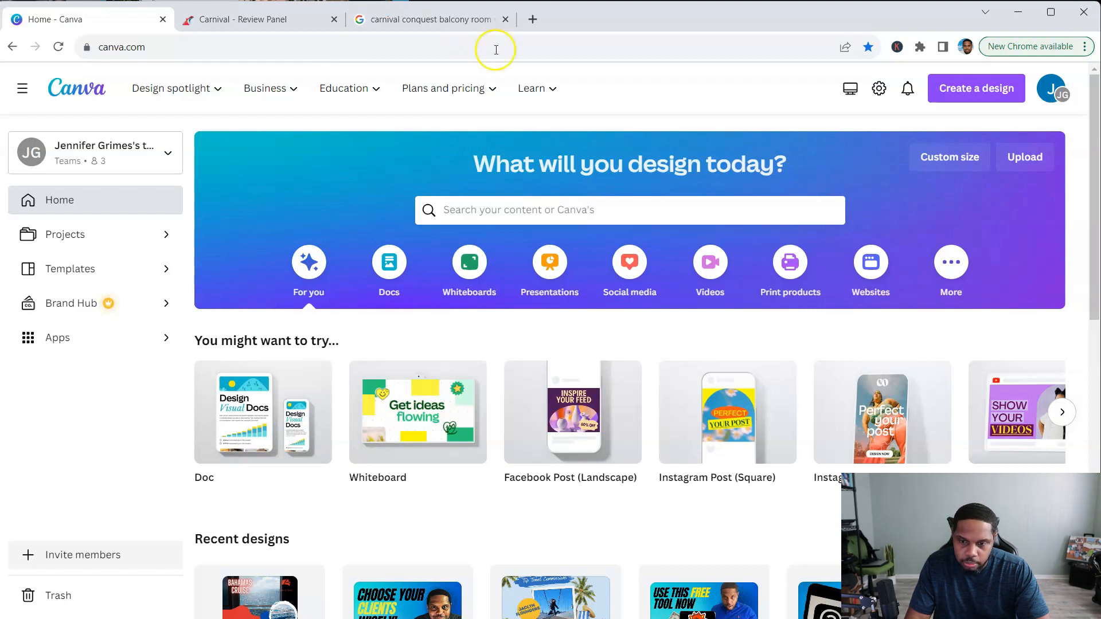
left_click(632, 269)
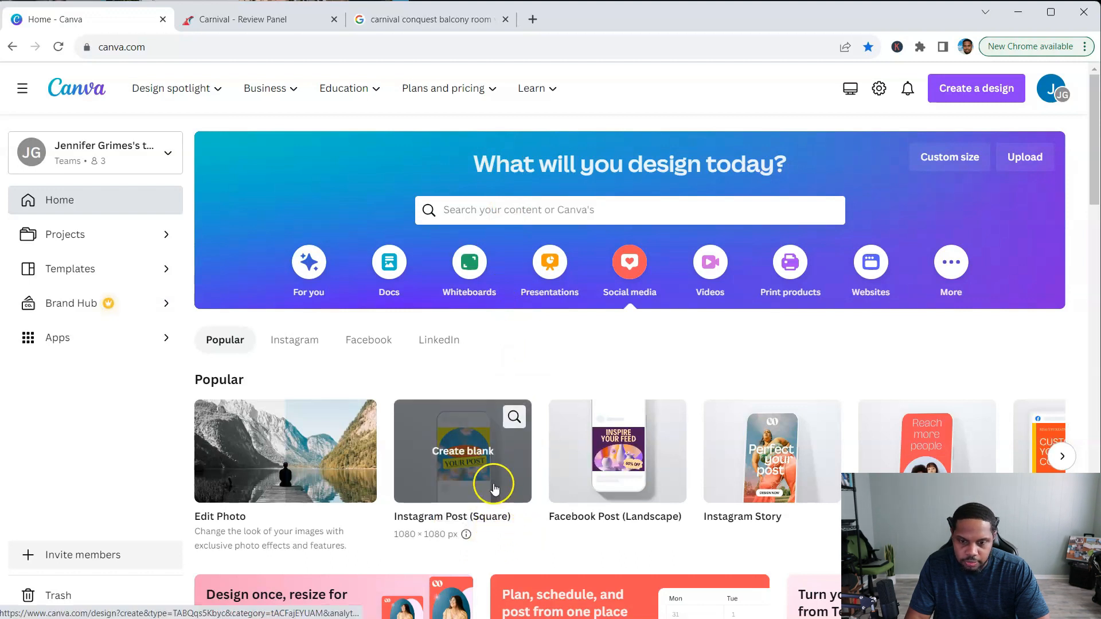
left_click(473, 469)
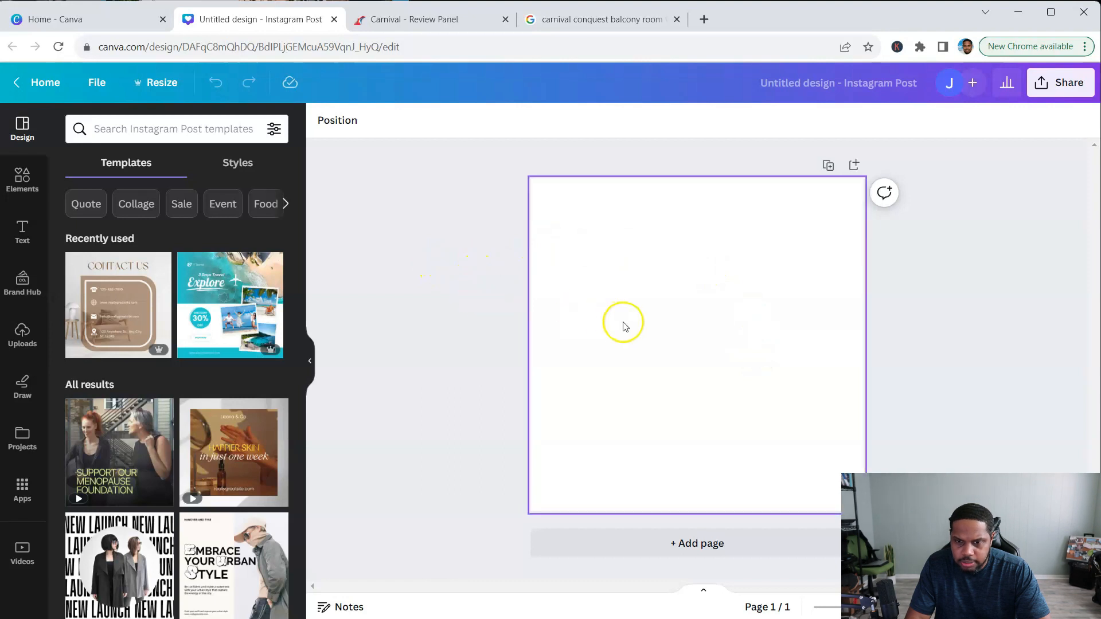
Step: Set the blank page's background colour to the black from the Red Stick Trips brand kit
left_click(654, 321)
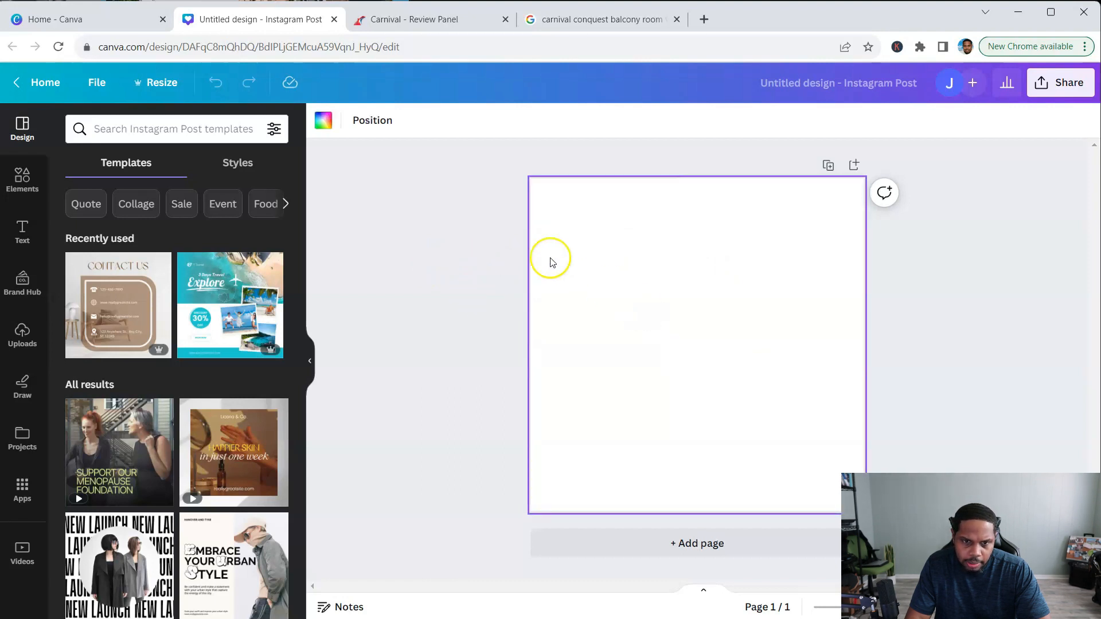
left_click(323, 122)
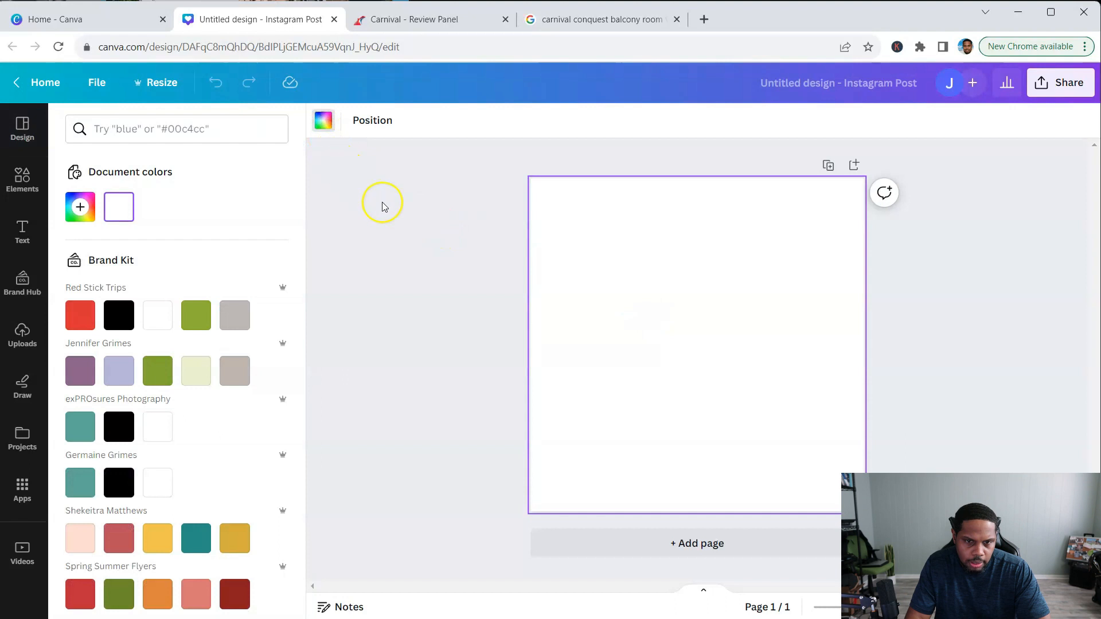
left_click(122, 324)
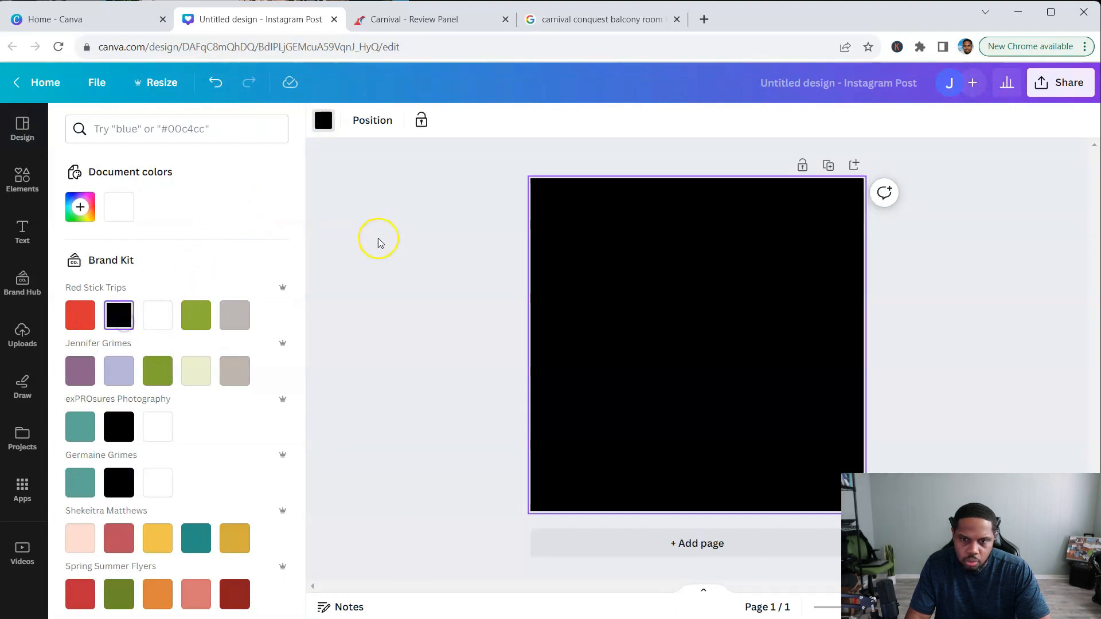
left_click(378, 238)
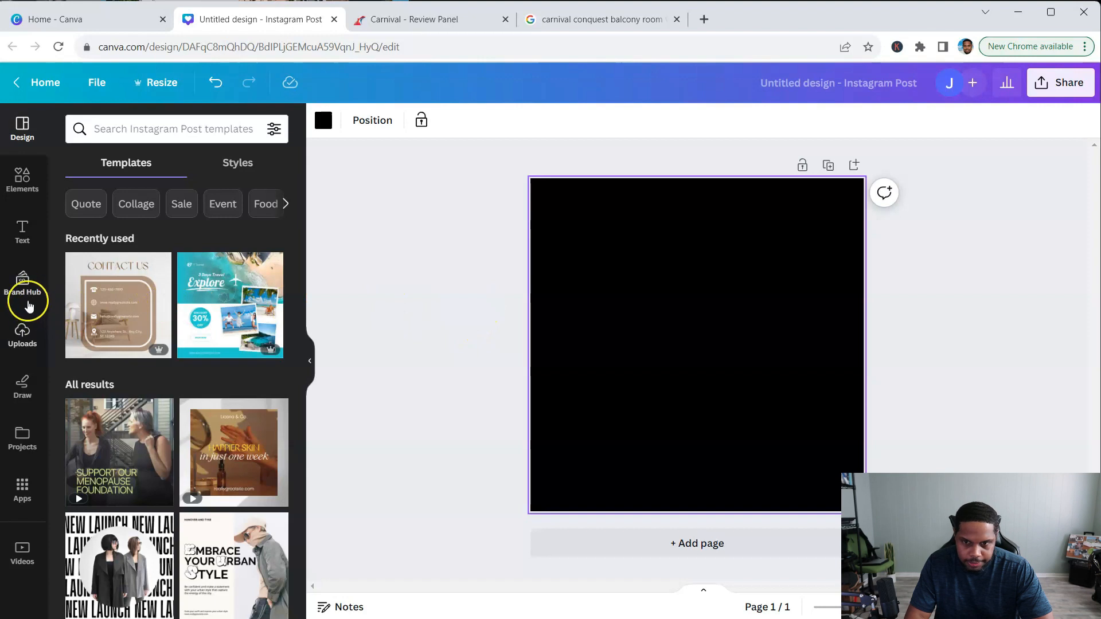
Step: Open the Videos library from Canva's own apps and search it for "cruise"
left_click(23, 182)
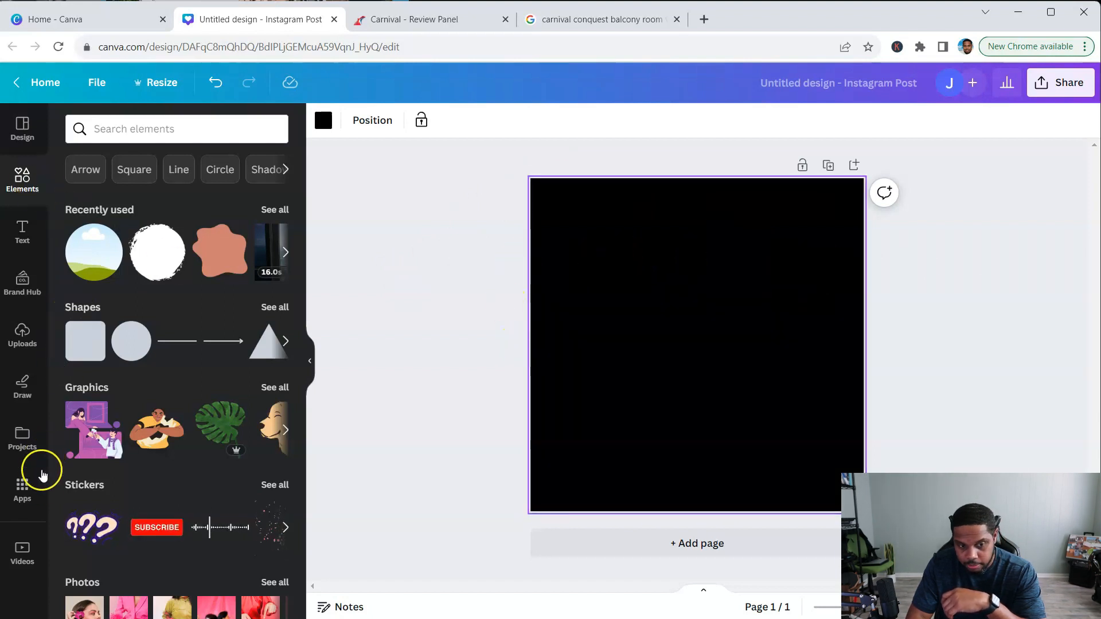
left_click(23, 494)
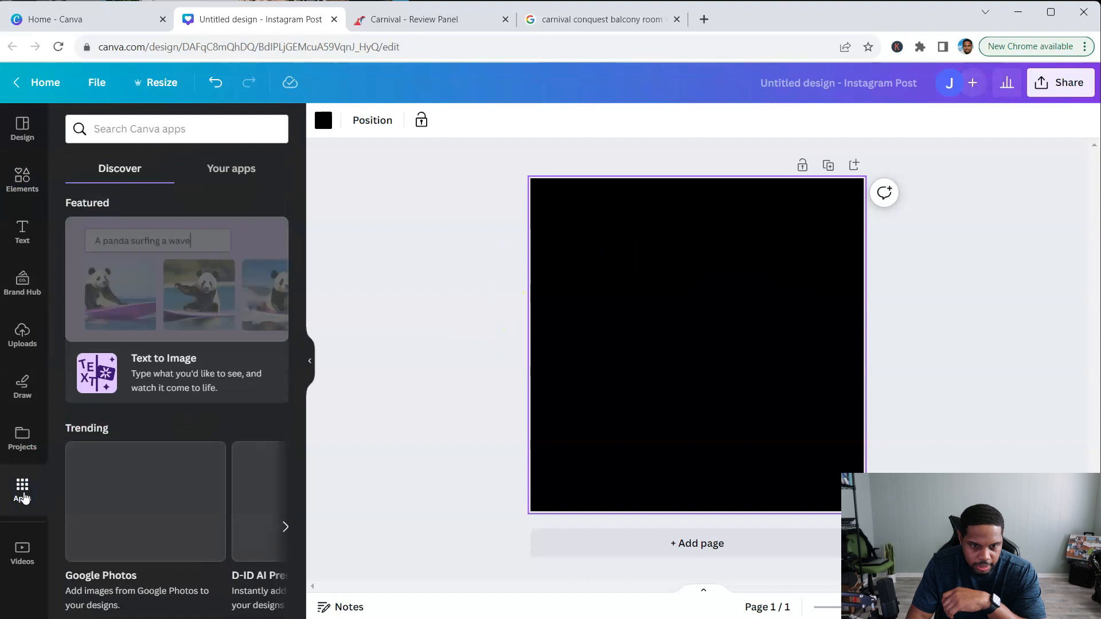
scroll(152, 459, "down", 6)
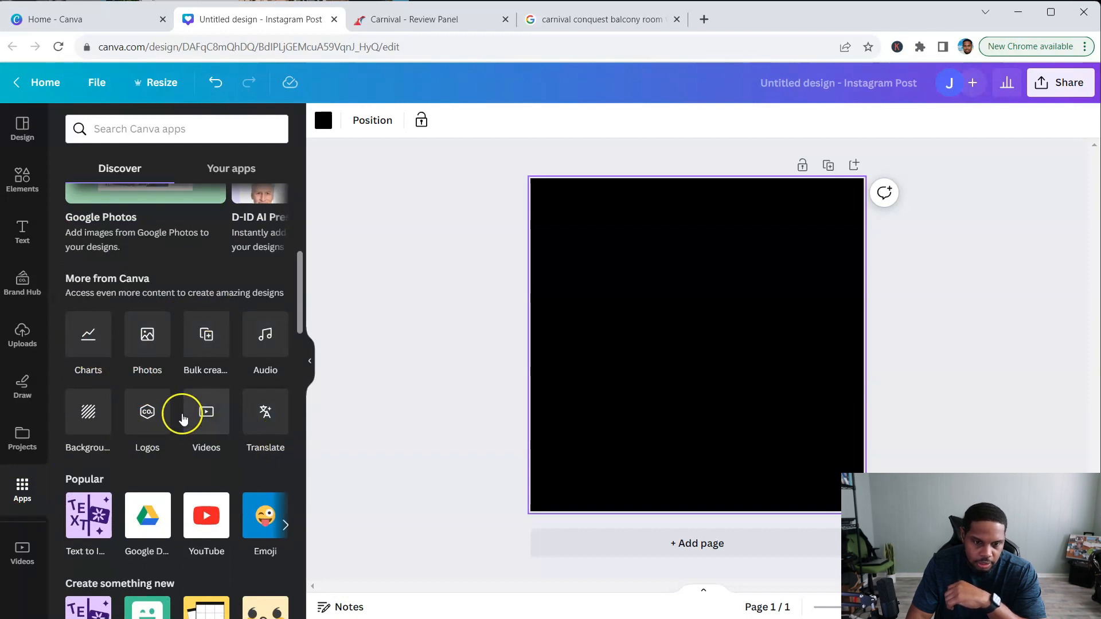
left_click(212, 420)
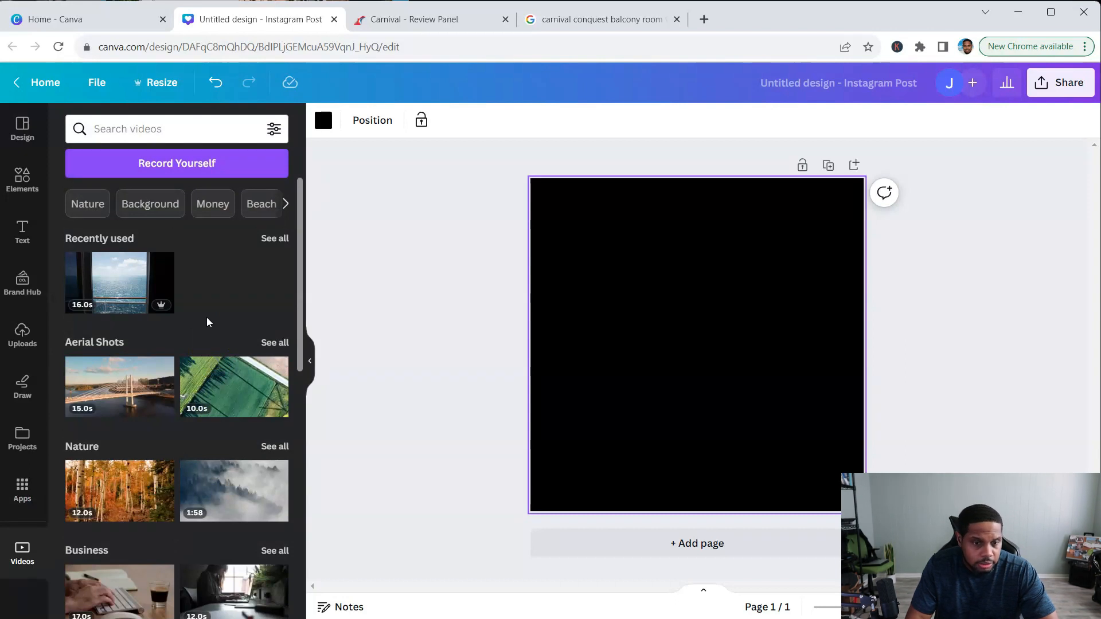
left_click(211, 298)
left_click(215, 297)
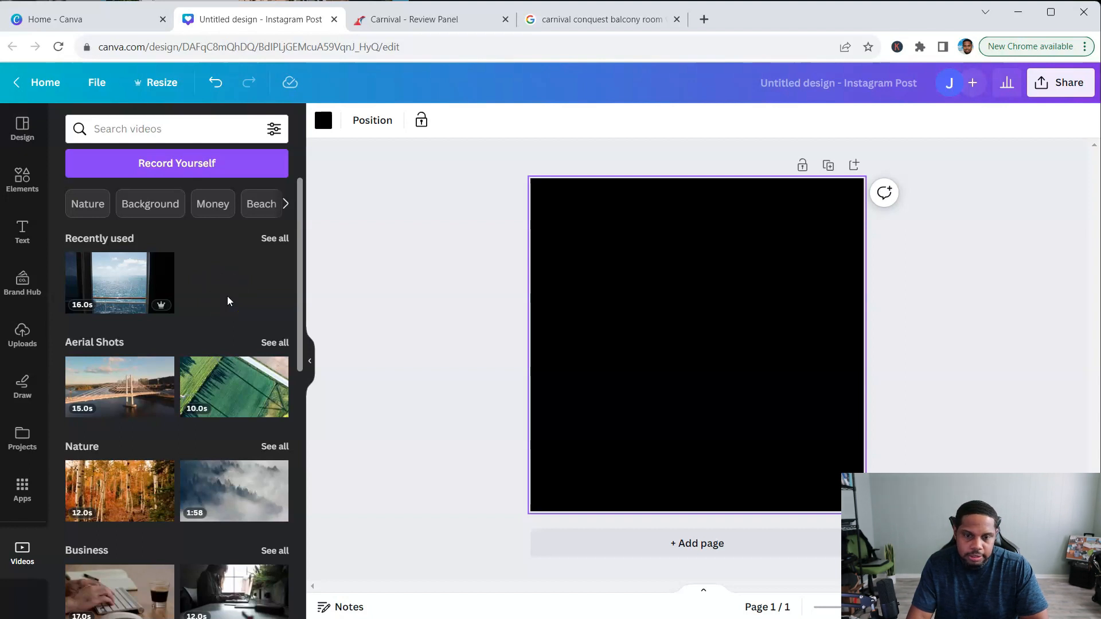
left_click(274, 280)
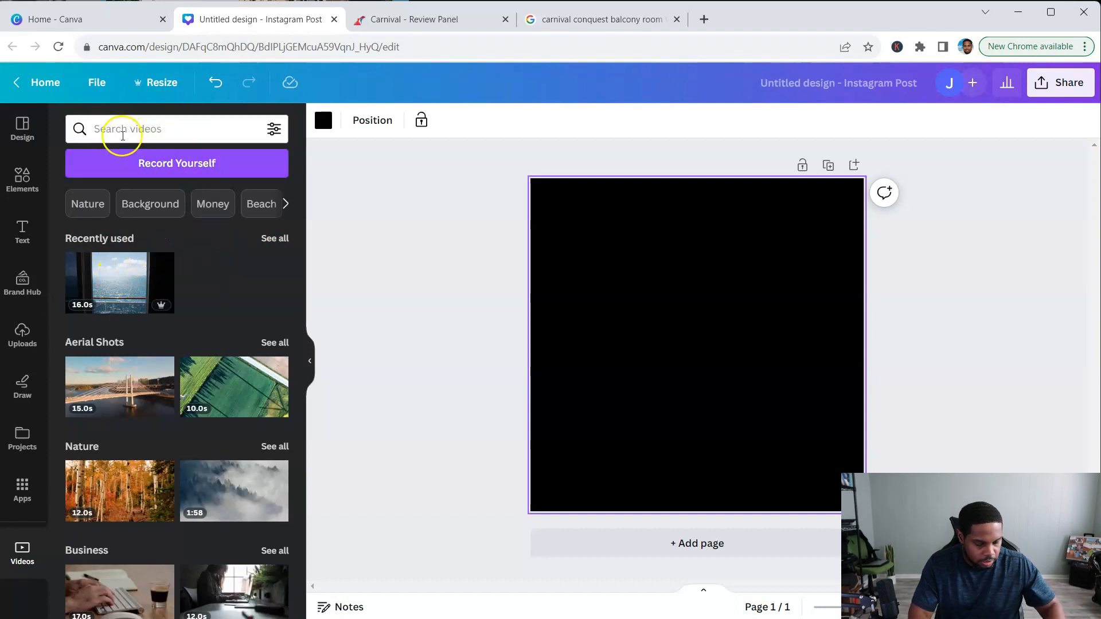
left_click(118, 131)
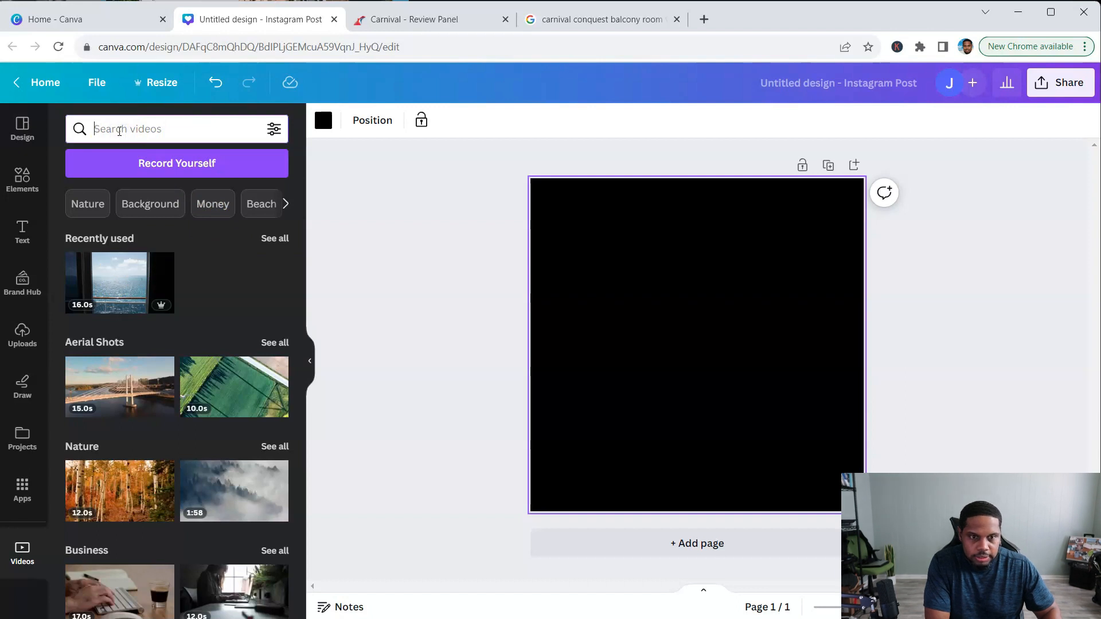
type("cruise")
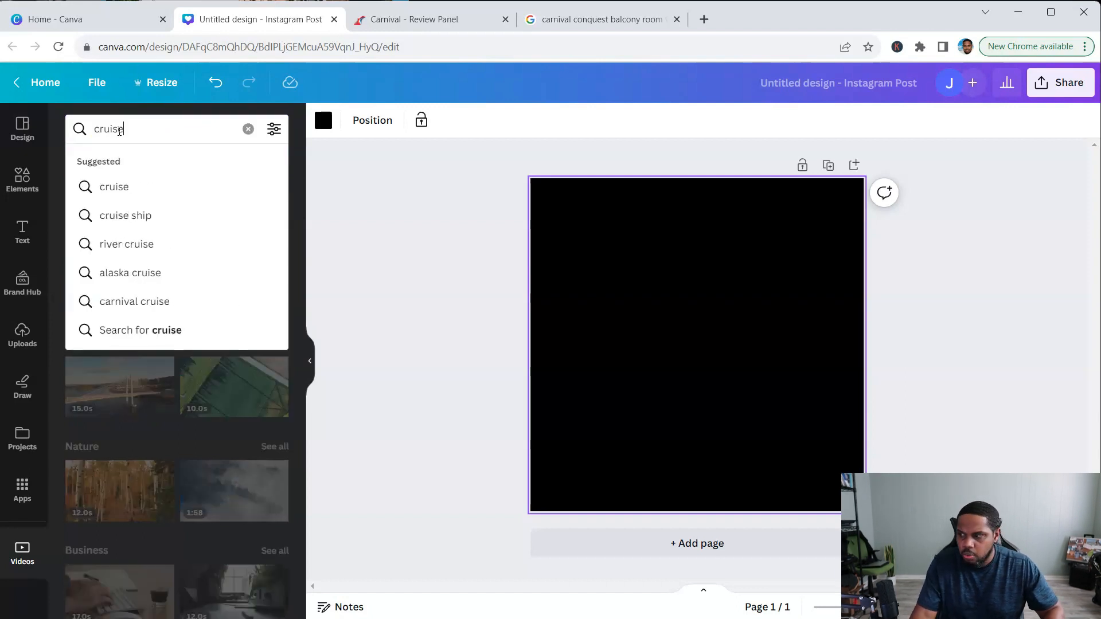
key("Return")
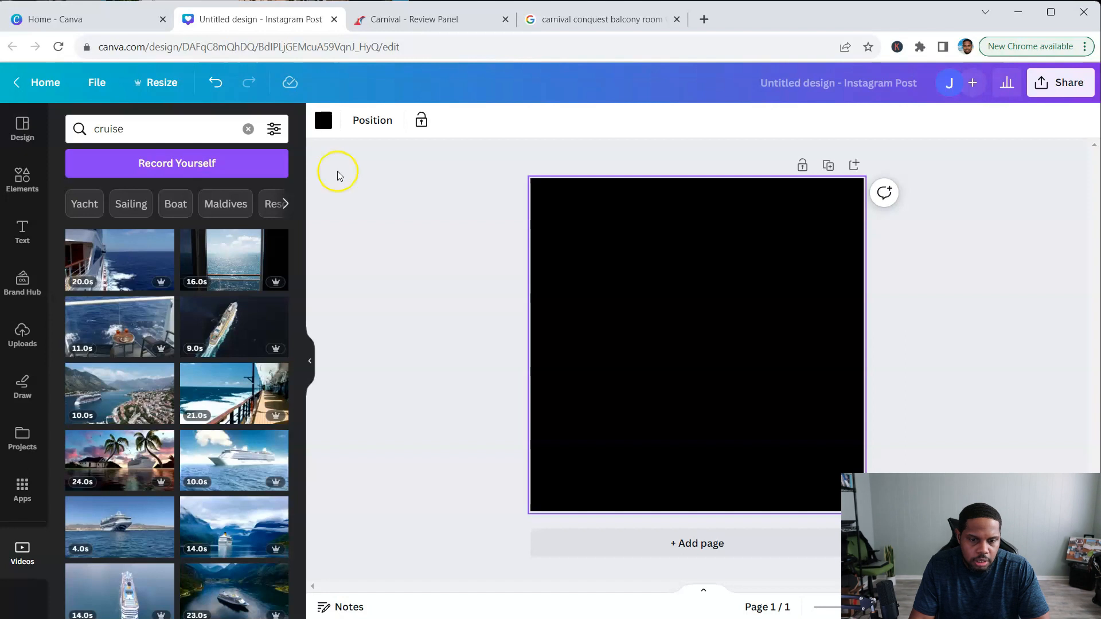
Step: Browse the cruise video results for footage that suits the post
scroll(252, 277, "down", 5)
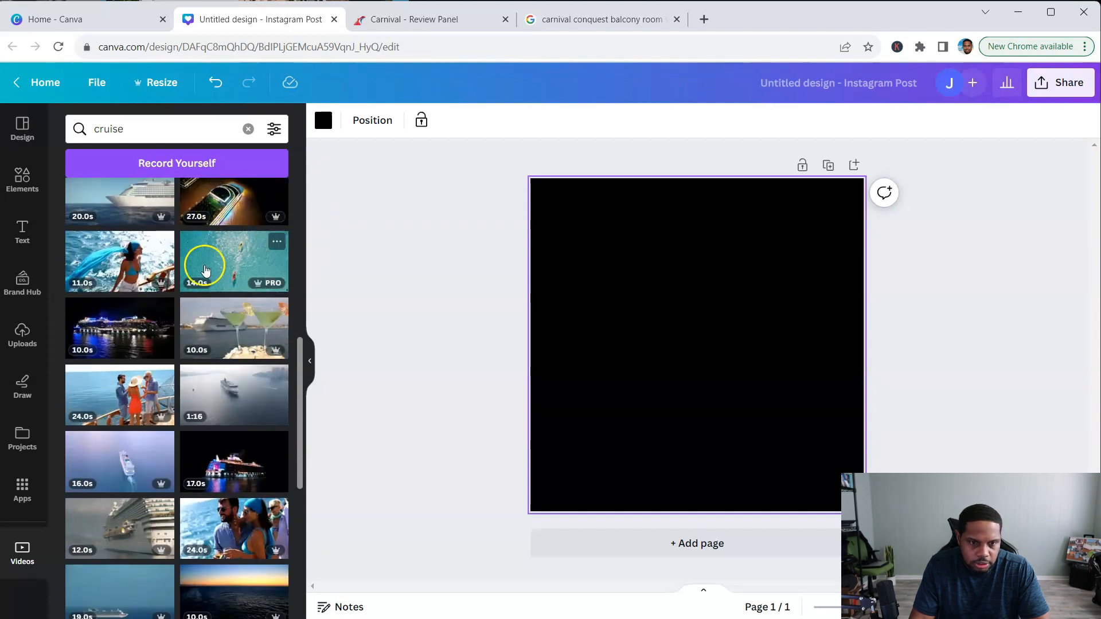
scroll(205, 261, "up", 1)
scroll(209, 282, "up", 3)
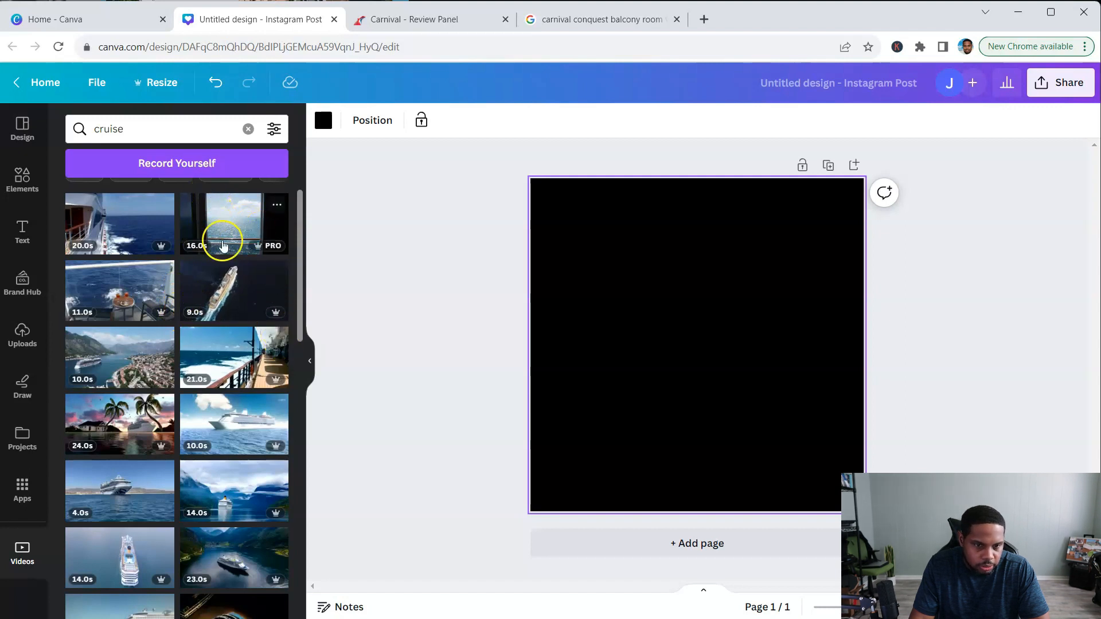
scroll(235, 271, "down", 1)
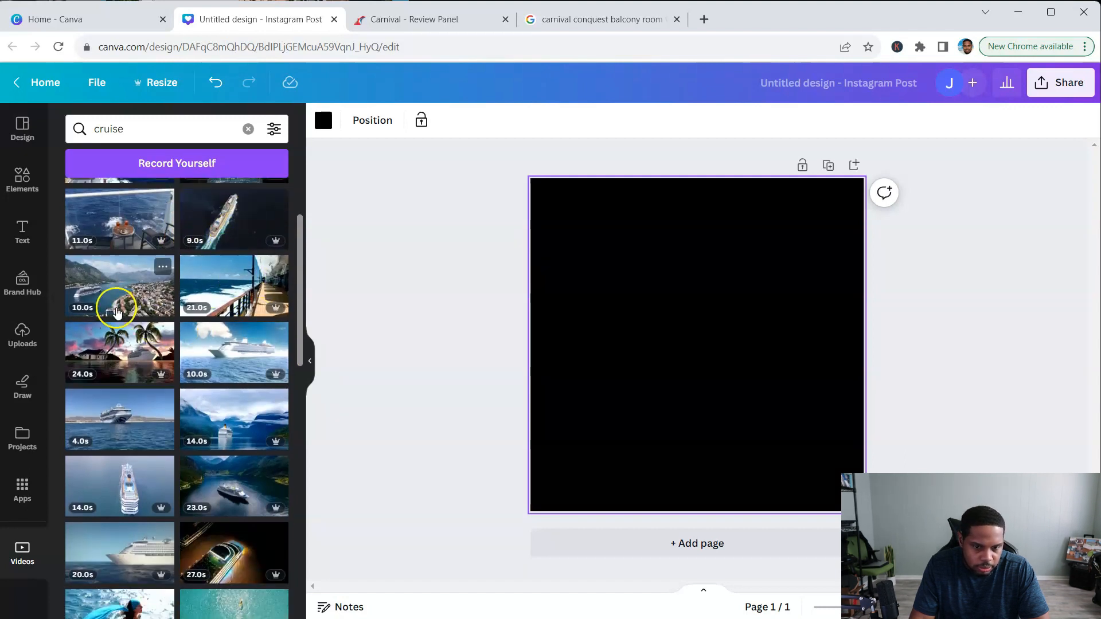
scroll(147, 307, "down", 5)
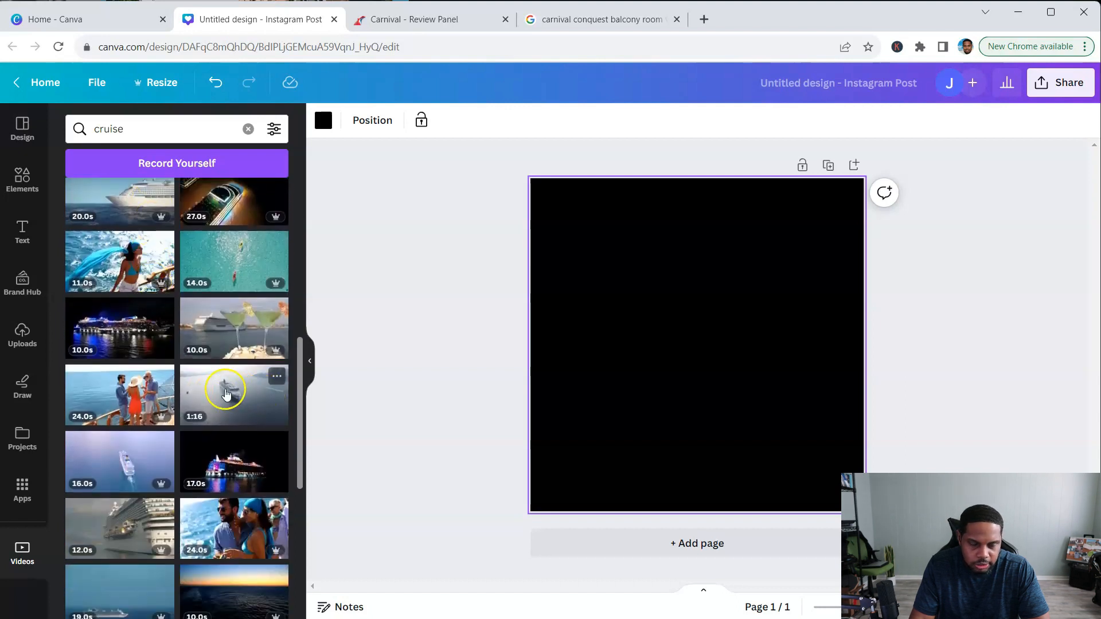
scroll(206, 378, "down", 2)
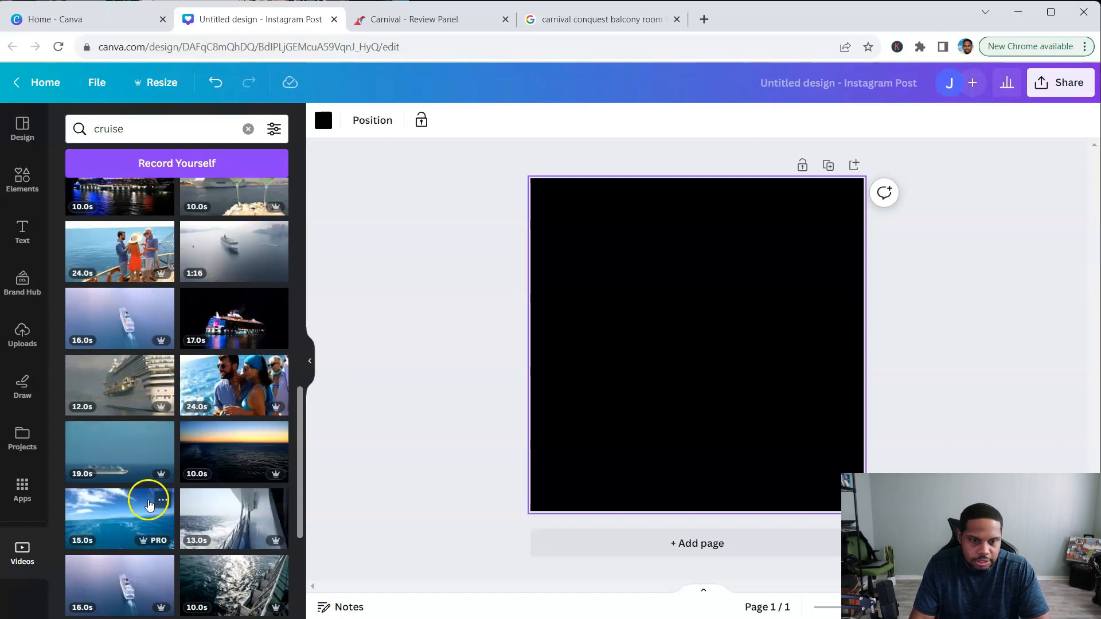
scroll(154, 498, "up", 3)
scroll(153, 499, "up", 5)
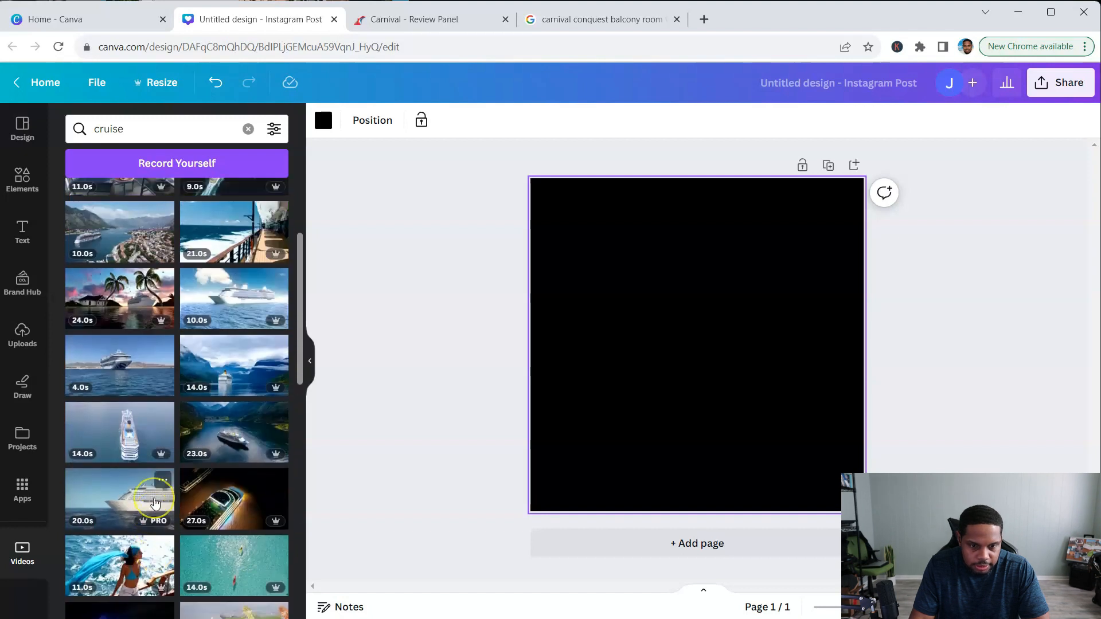
scroll(155, 502, "down", 2)
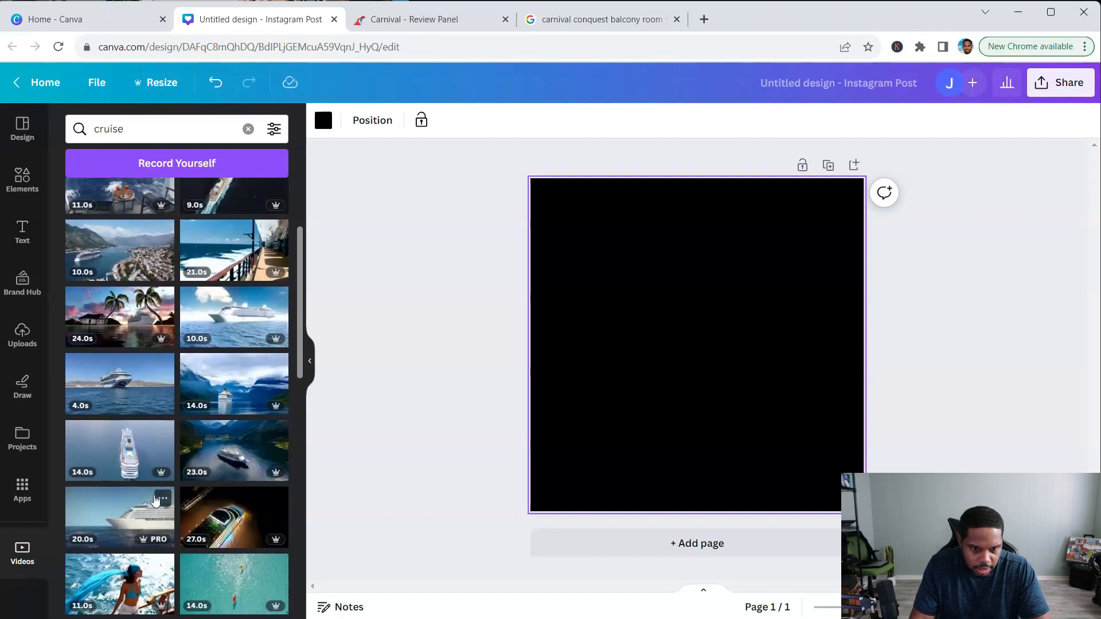
scroll(154, 503, "down", 4)
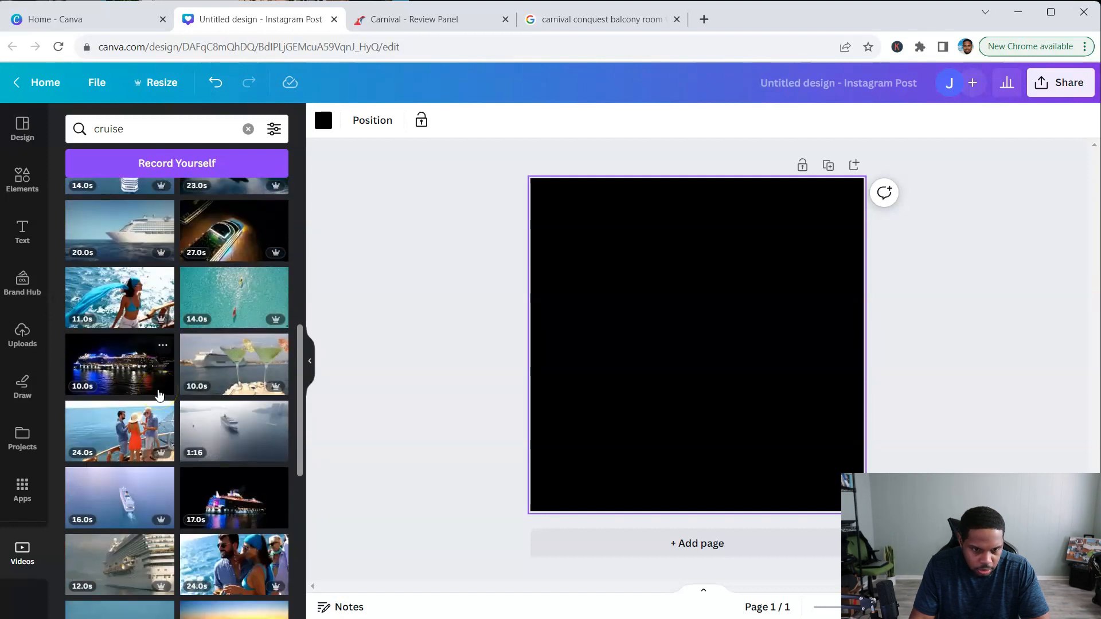
scroll(159, 395, "down", 5)
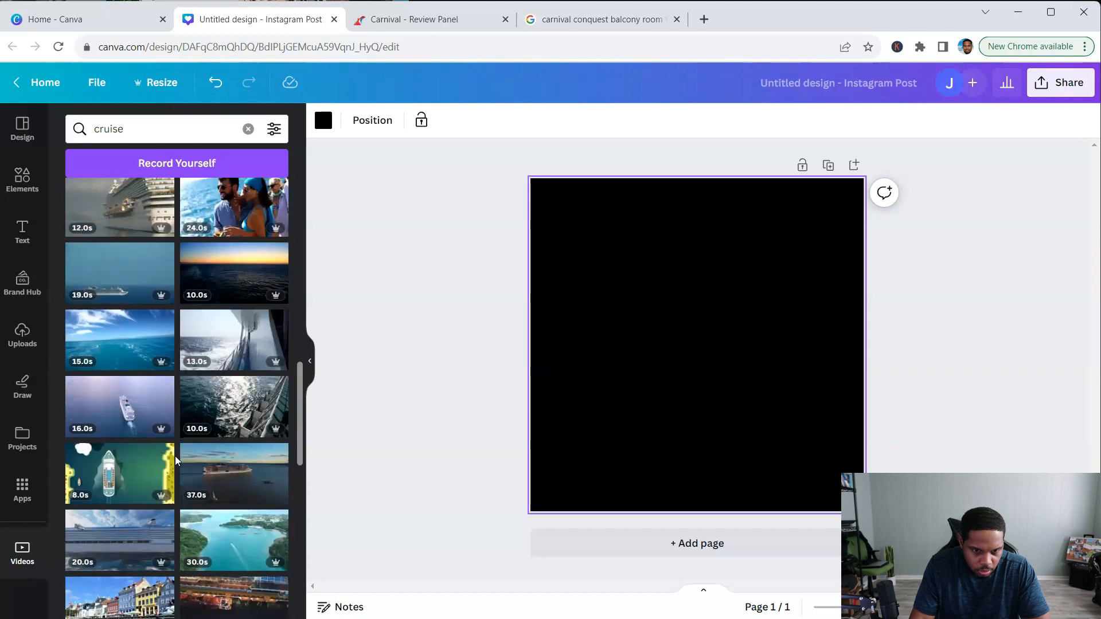
scroll(176, 461, "down", 2)
scroll(176, 460, "down", 4)
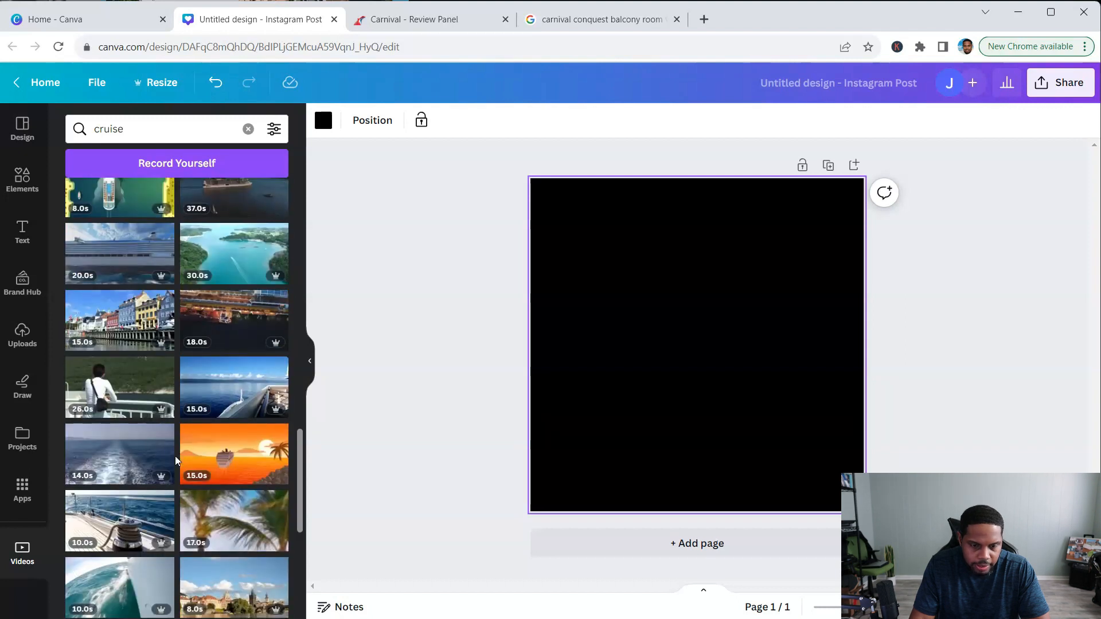
scroll(175, 460, "up", 15)
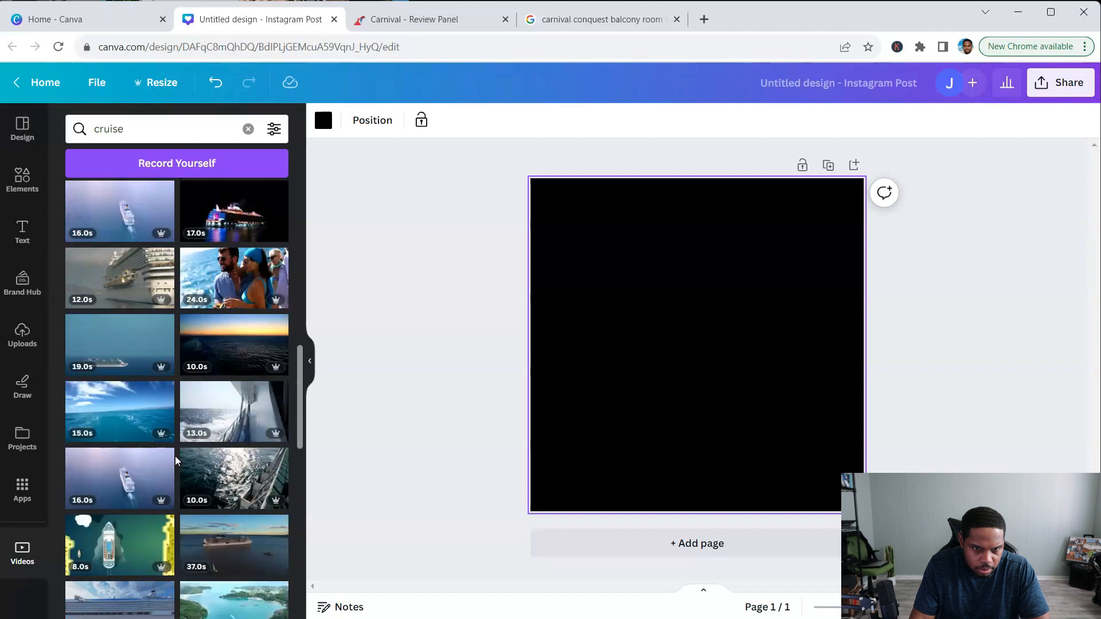
Step: Add the 16.0s clip of the sea seen through a ship's window and fit it across the page's top at full page width
left_click(229, 270)
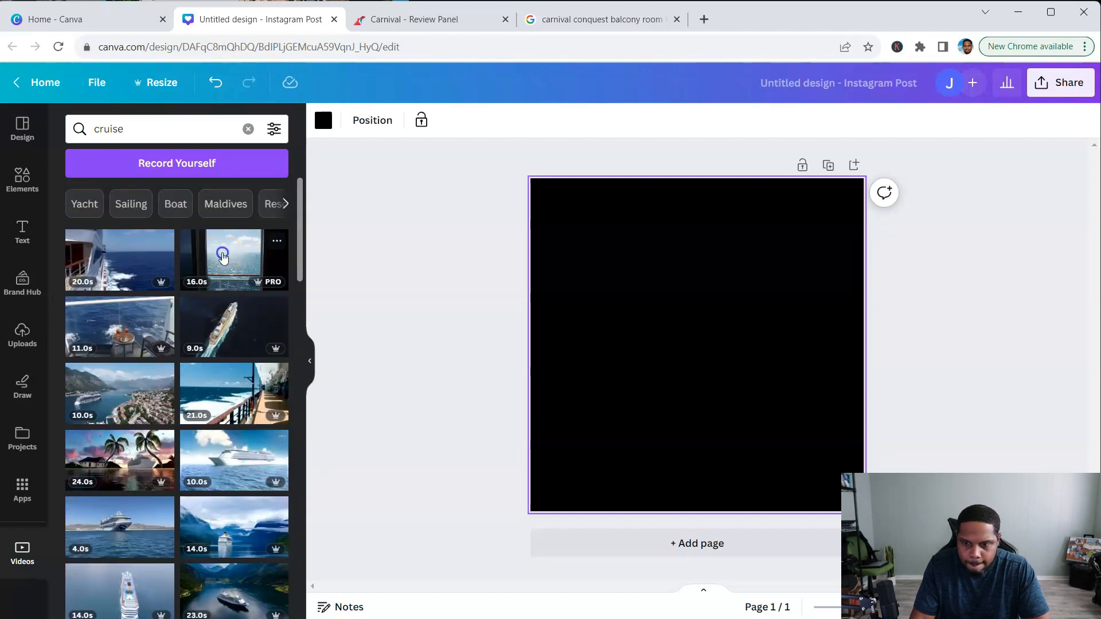
left_click(222, 253)
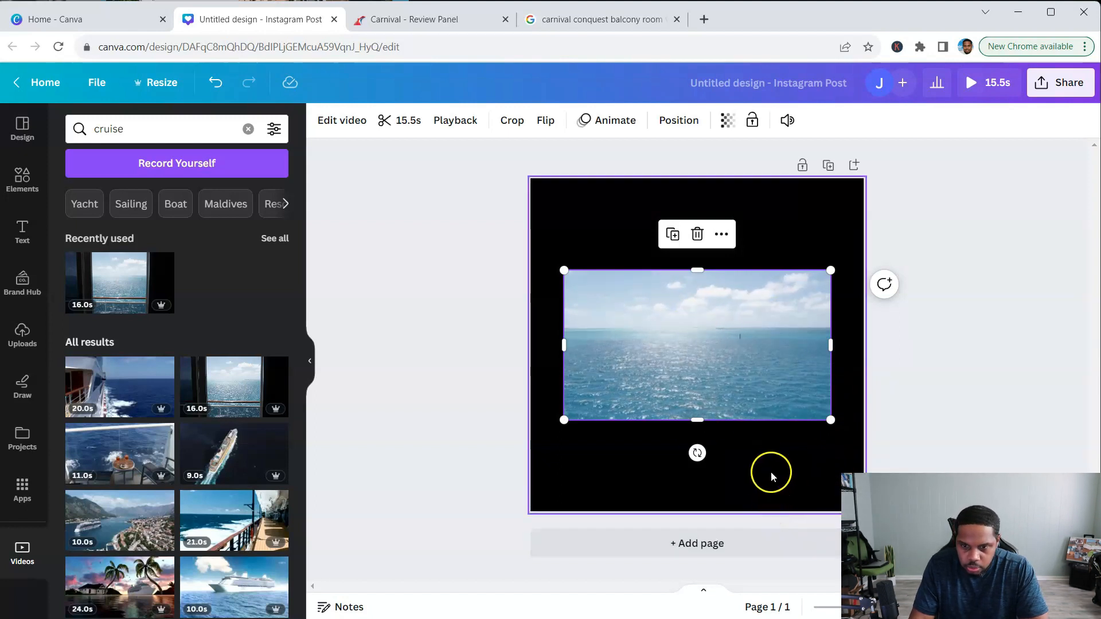
left_click_drag(651, 336, 621, 243)
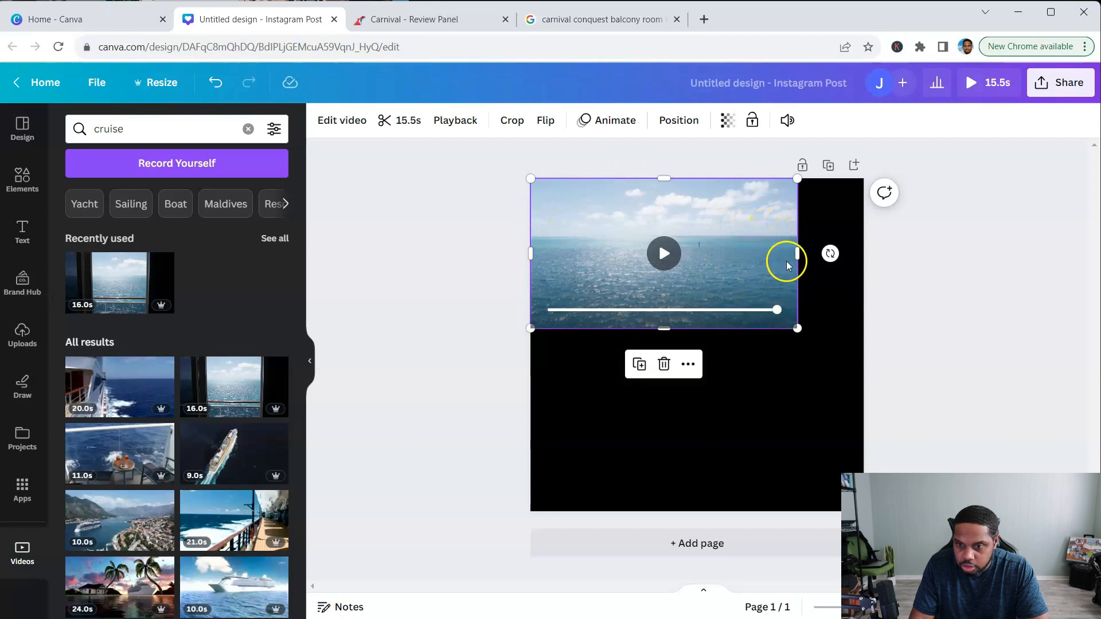
left_click_drag(795, 252, 861, 253)
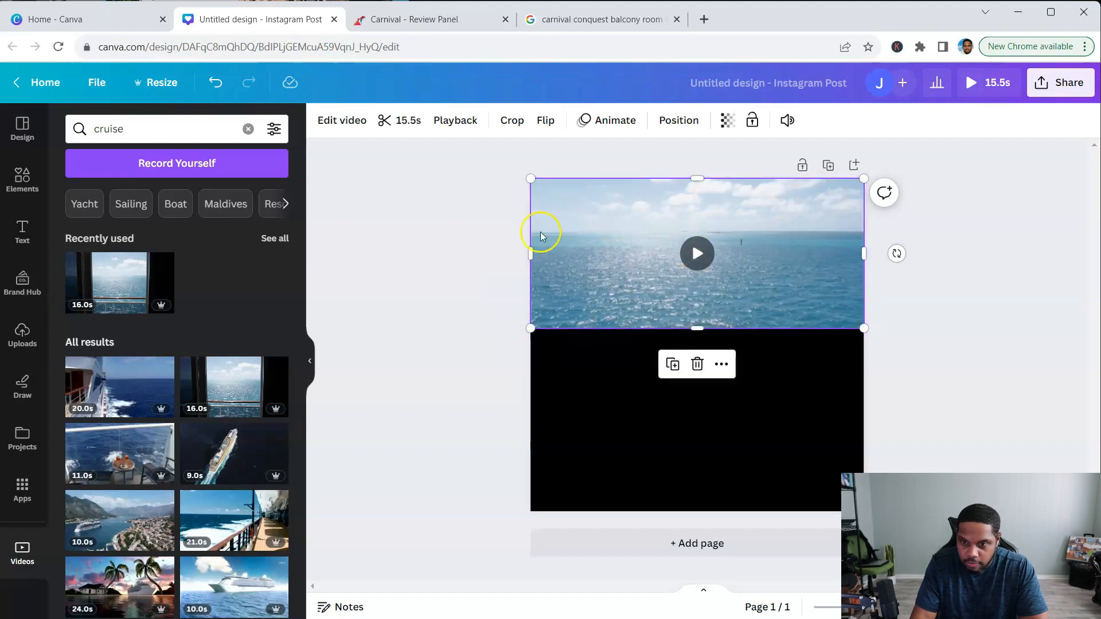
left_click(685, 256)
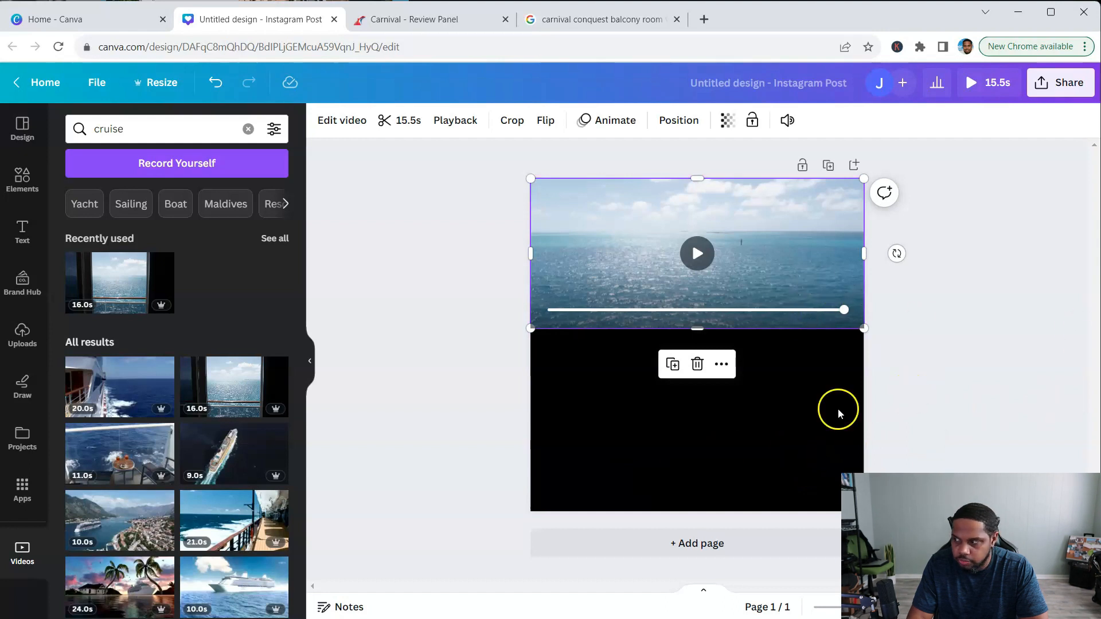
left_click(468, 373)
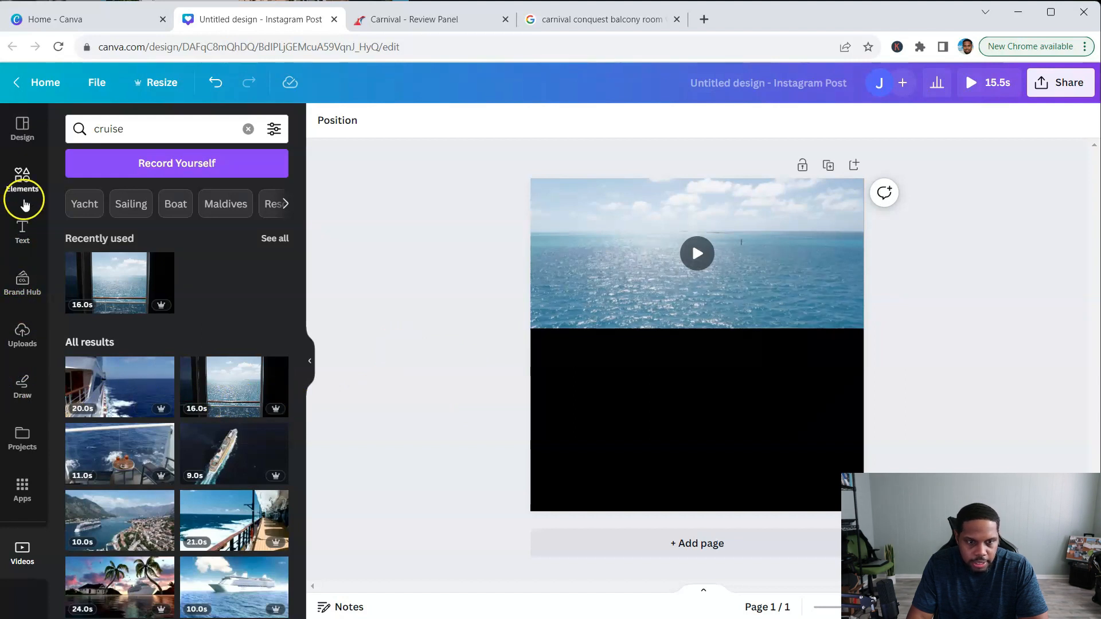
Step: Search the Elements library for "Blob" using its suggested search terms
left_click(22, 181)
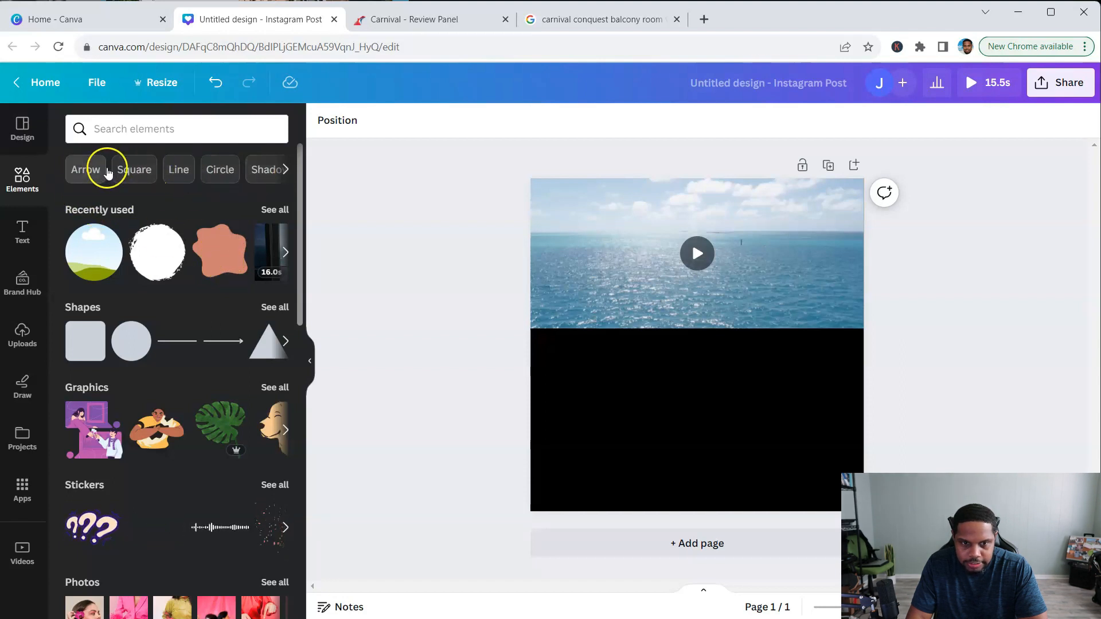
left_click(286, 169)
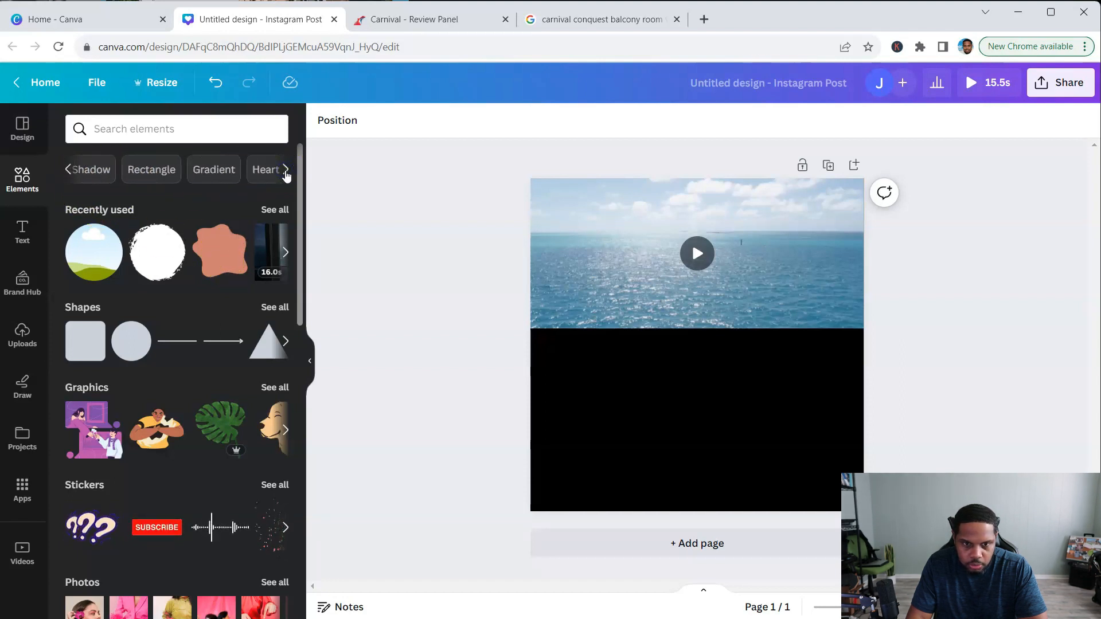
left_click(285, 169)
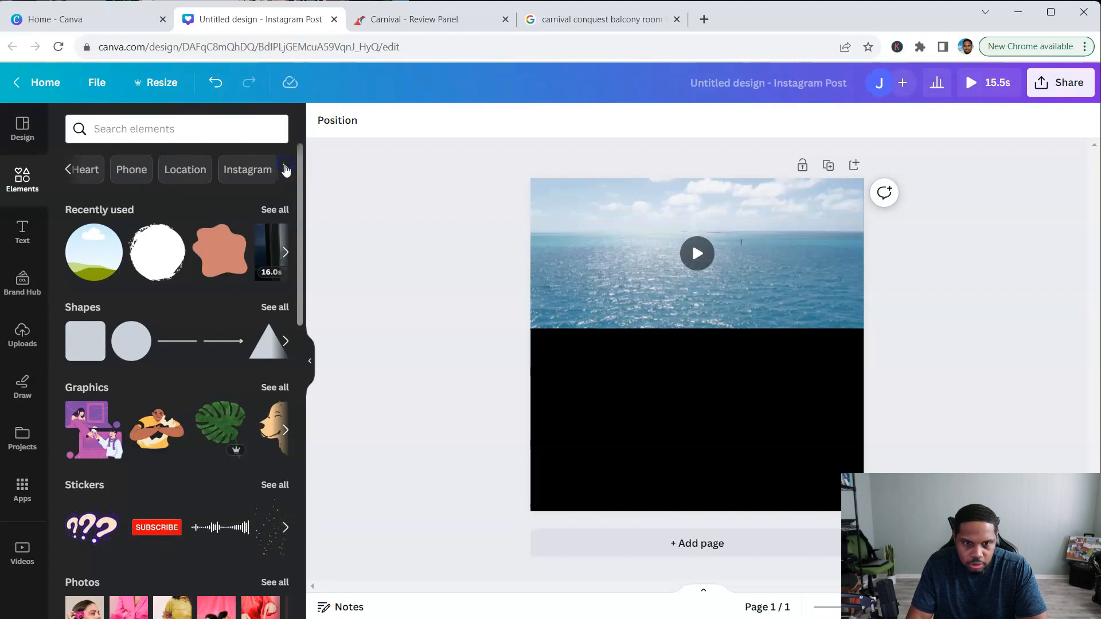
left_click(285, 172)
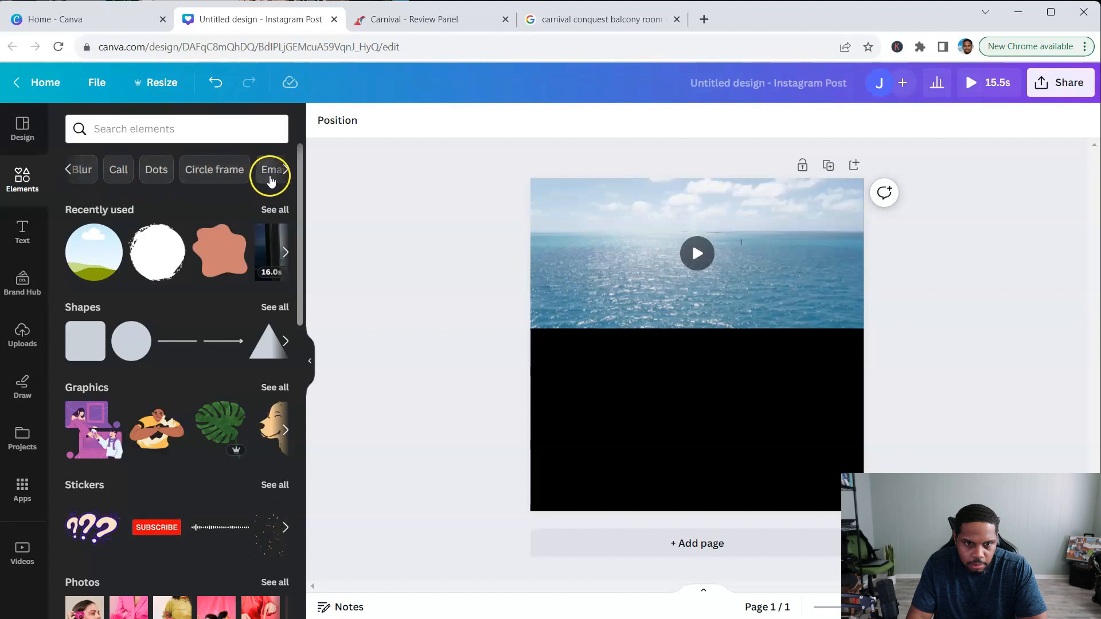
left_click(285, 171)
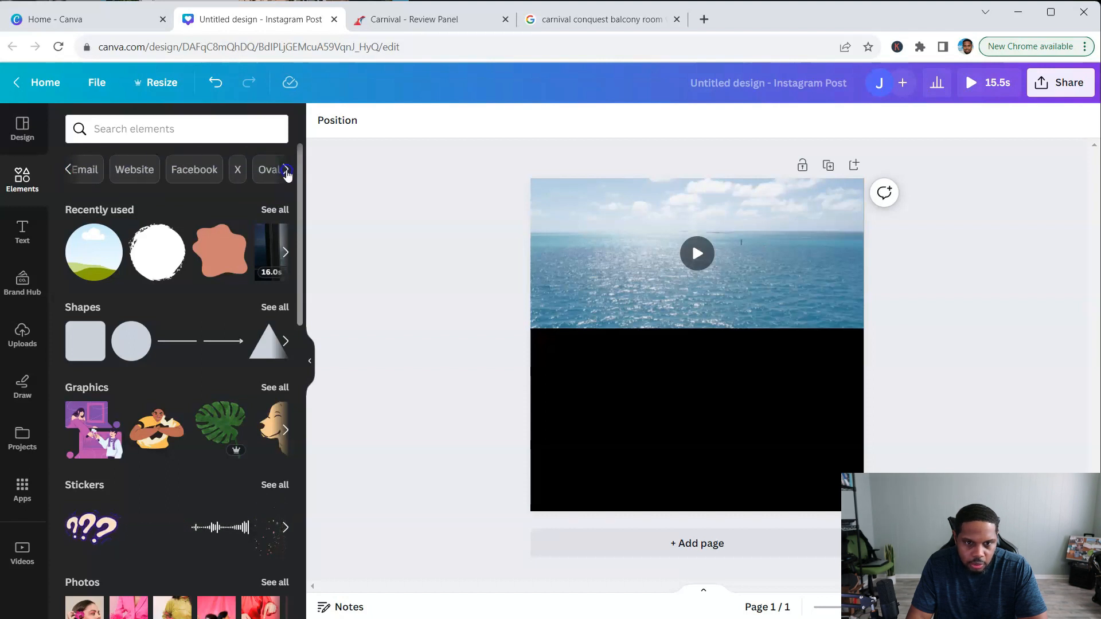
left_click(285, 171)
left_click(206, 178)
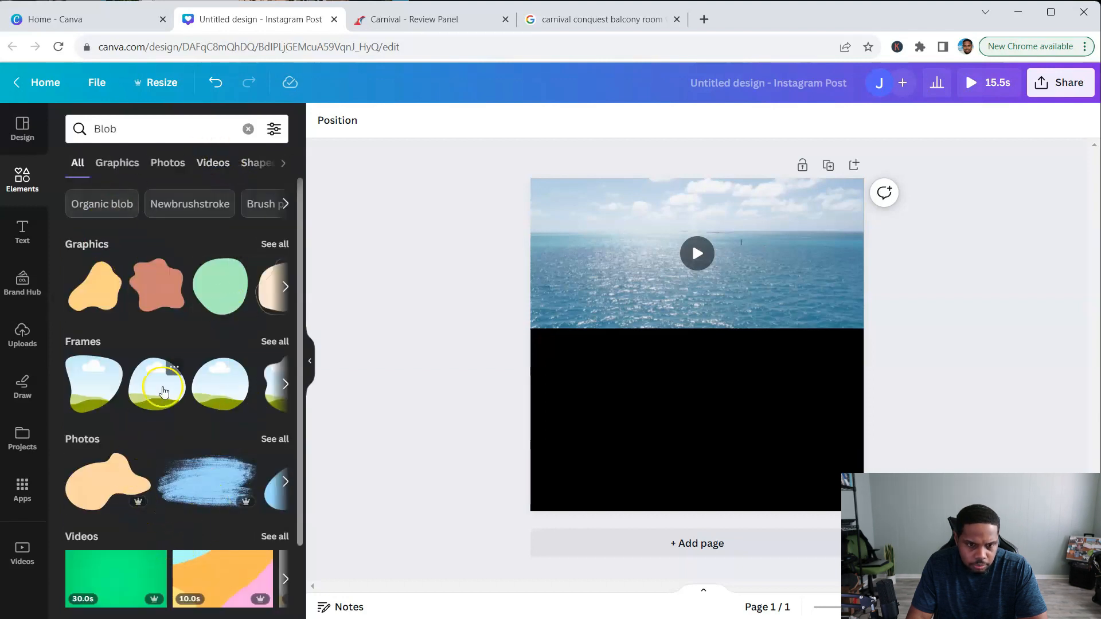
scroll(161, 389, "down", 2)
scroll(156, 355, "up", 2)
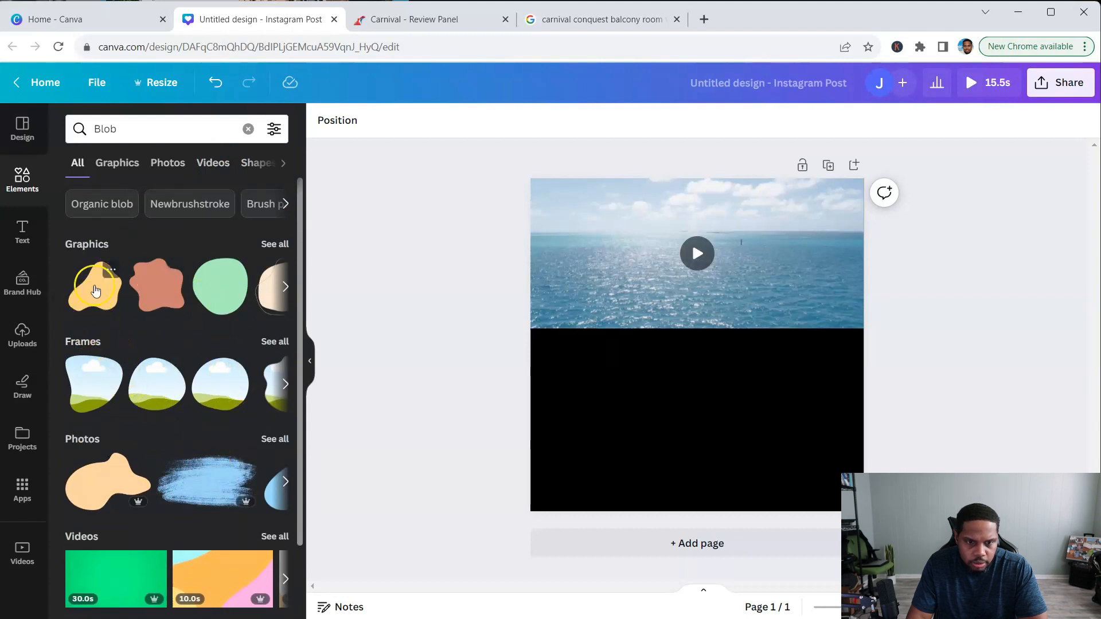
Step: Add the salmon wavy star-like blob graphic and enlarge it over the page's lower-left area, overlapping the video's bottom edge
left_click(157, 300)
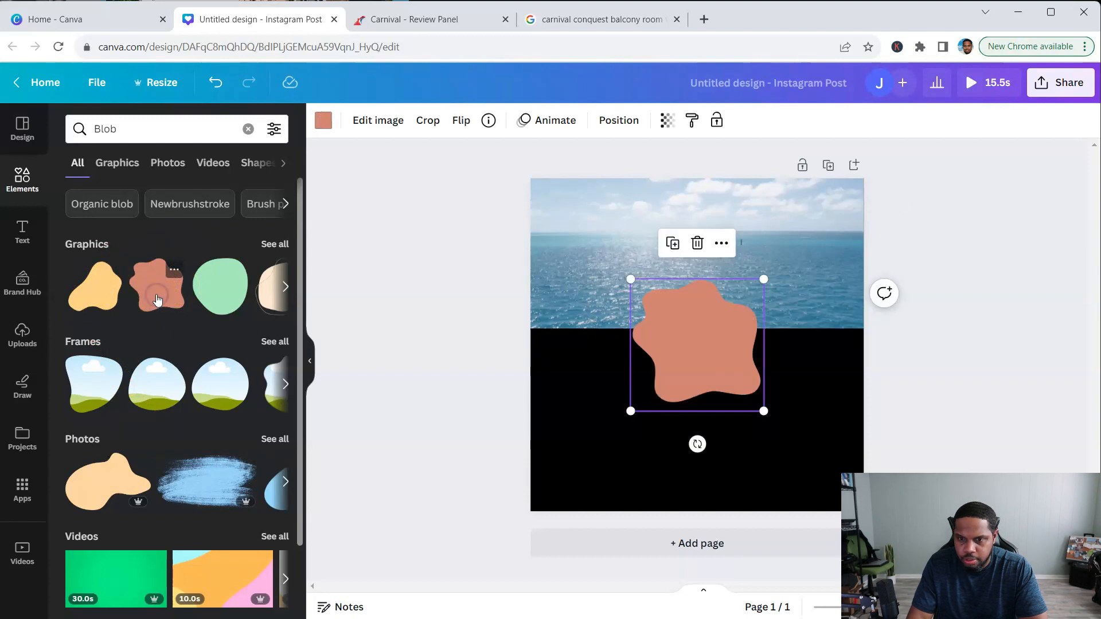
left_click(696, 341)
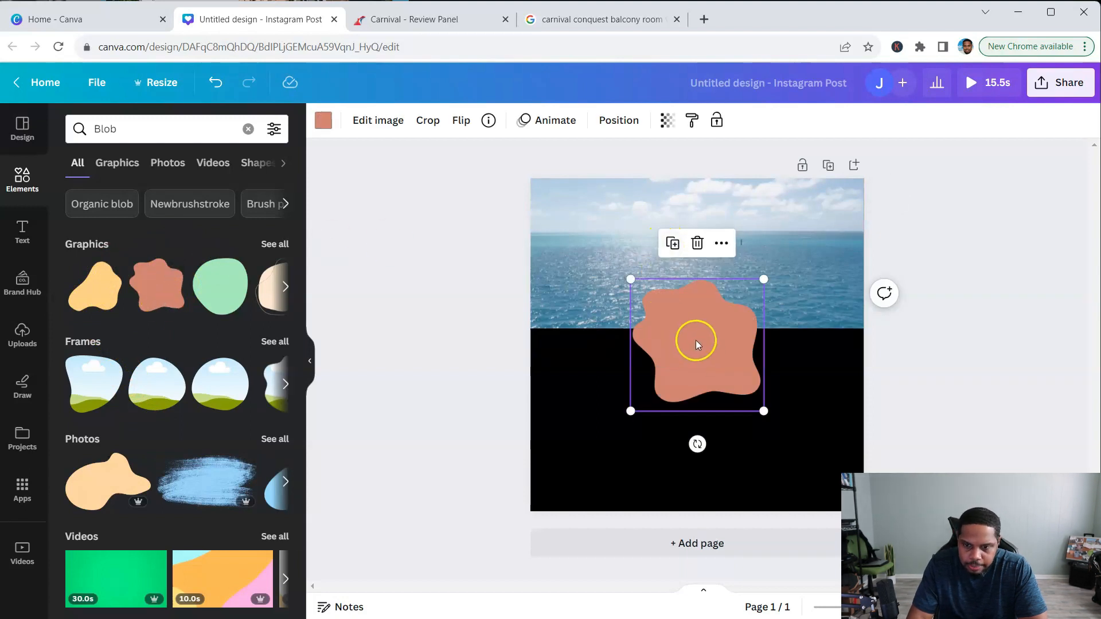
left_click_drag(690, 339, 576, 360)
left_click_drag(658, 442, 766, 539)
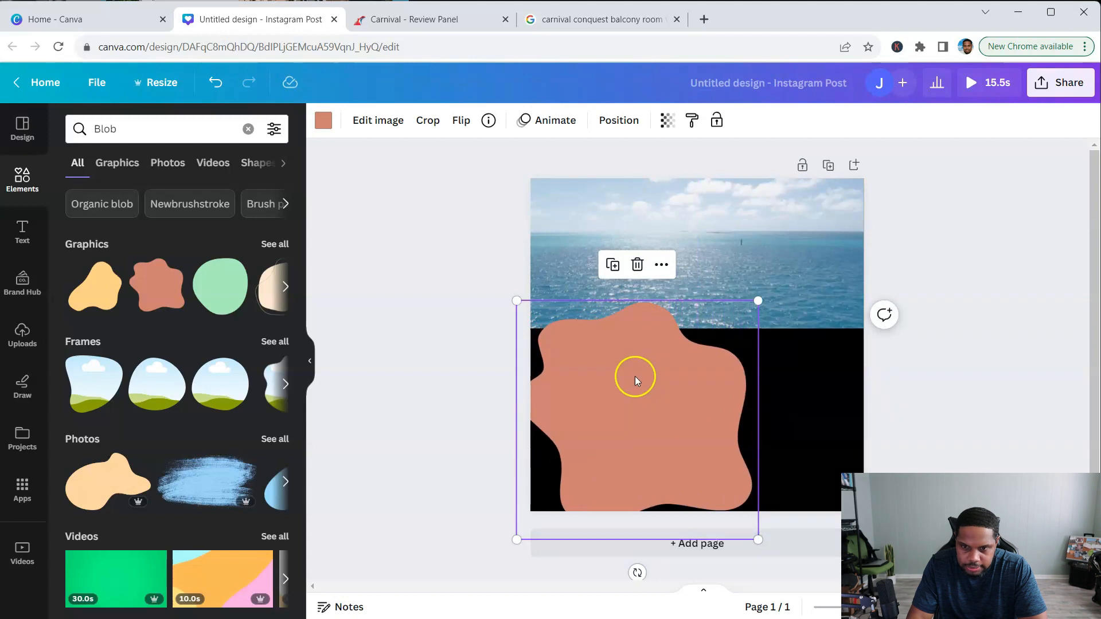
Step: Duplicate the blob, place the copy over the page's lower-right area and enlarge it past the page edges
left_click(663, 266)
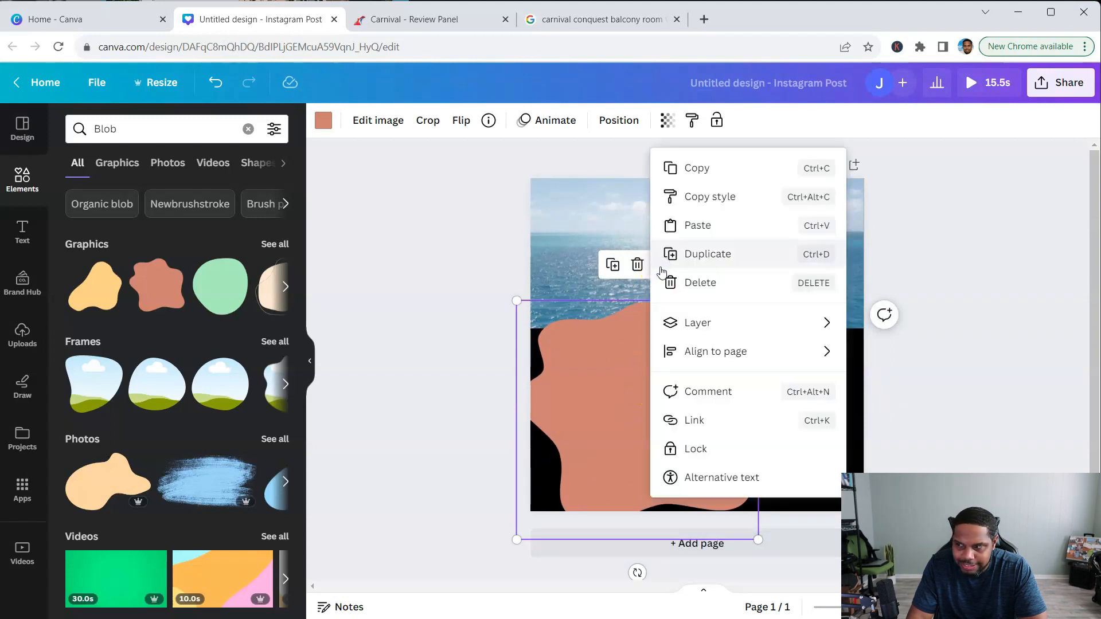
left_click(714, 259)
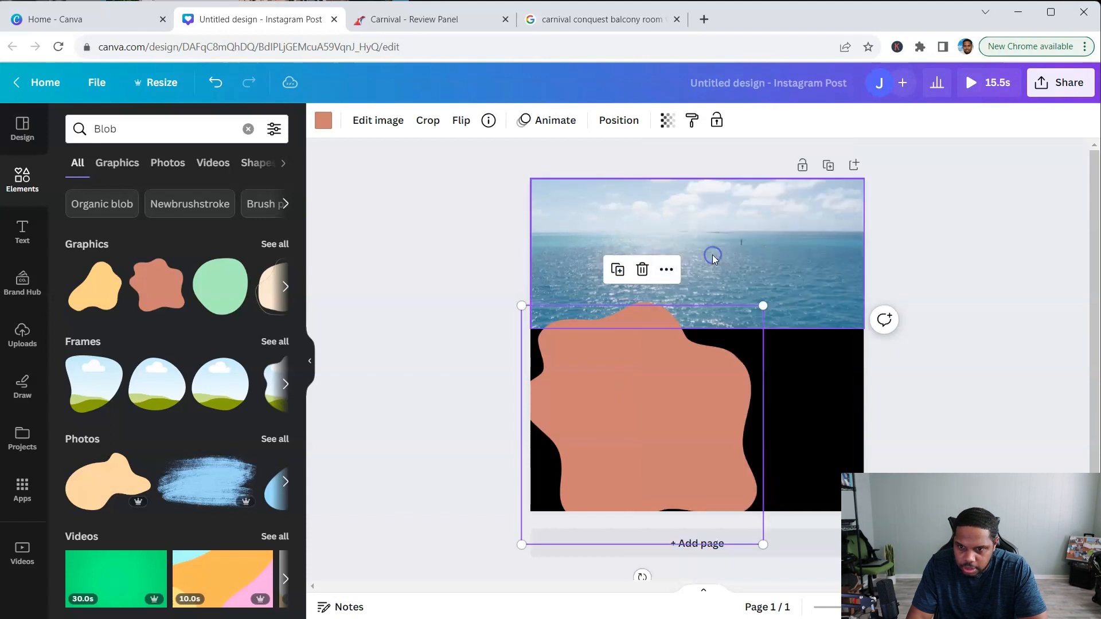
left_click_drag(666, 412, 834, 404)
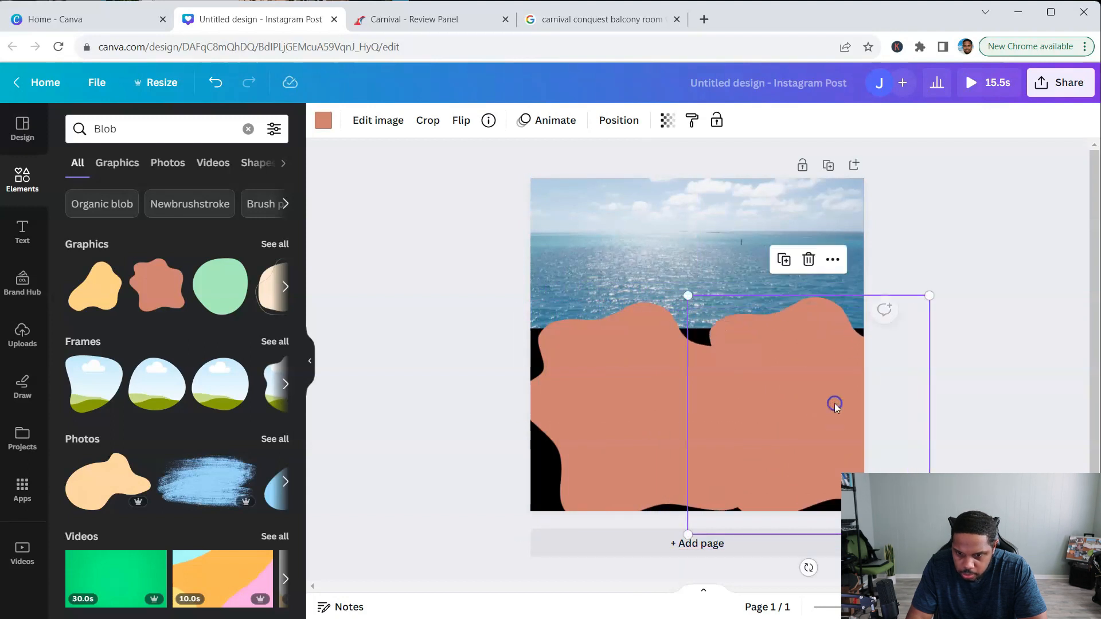
left_click_drag(688, 533, 669, 555)
left_click_drag(934, 290, 954, 278)
Step: Enlarge the left blob outward until it covers the black areas along the page's left and bottom edges
left_click(562, 374)
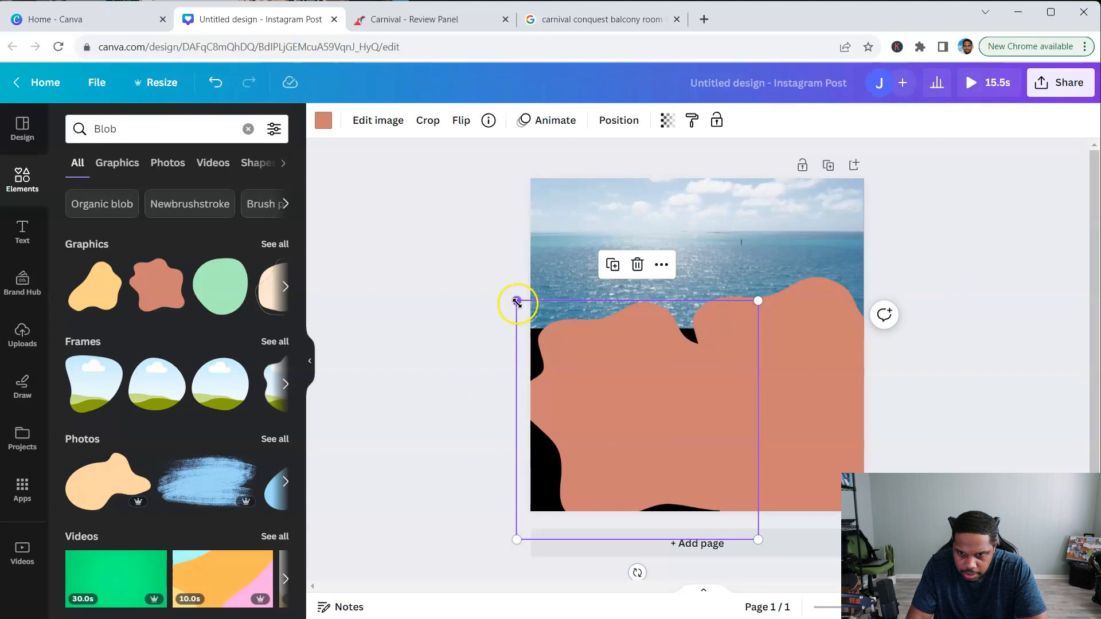
left_click_drag(517, 301, 489, 291)
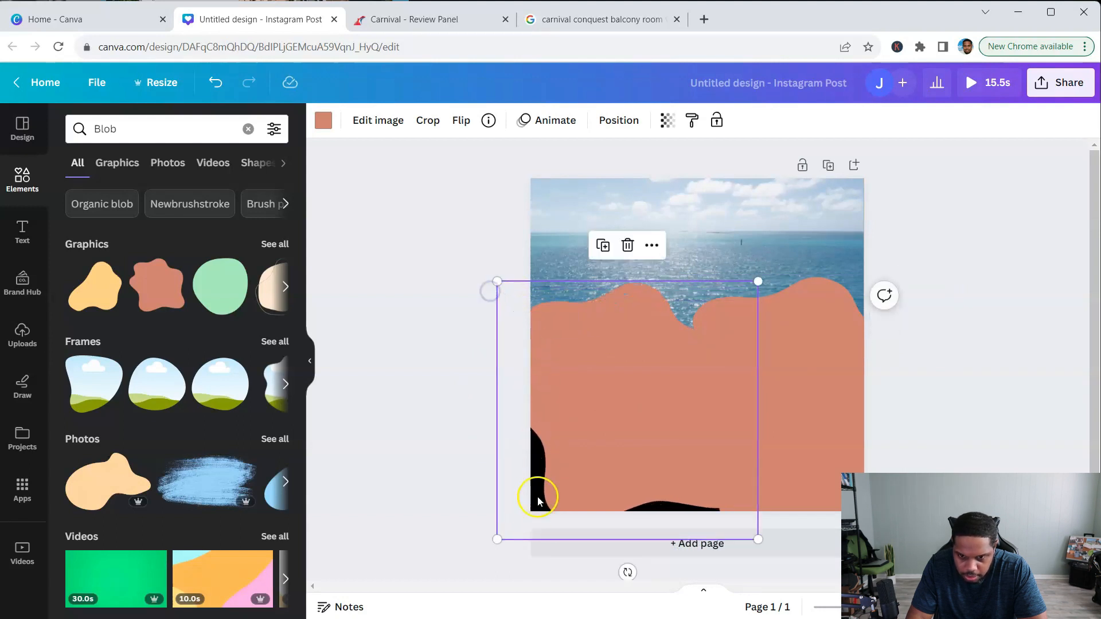
left_click_drag(498, 542, 470, 565)
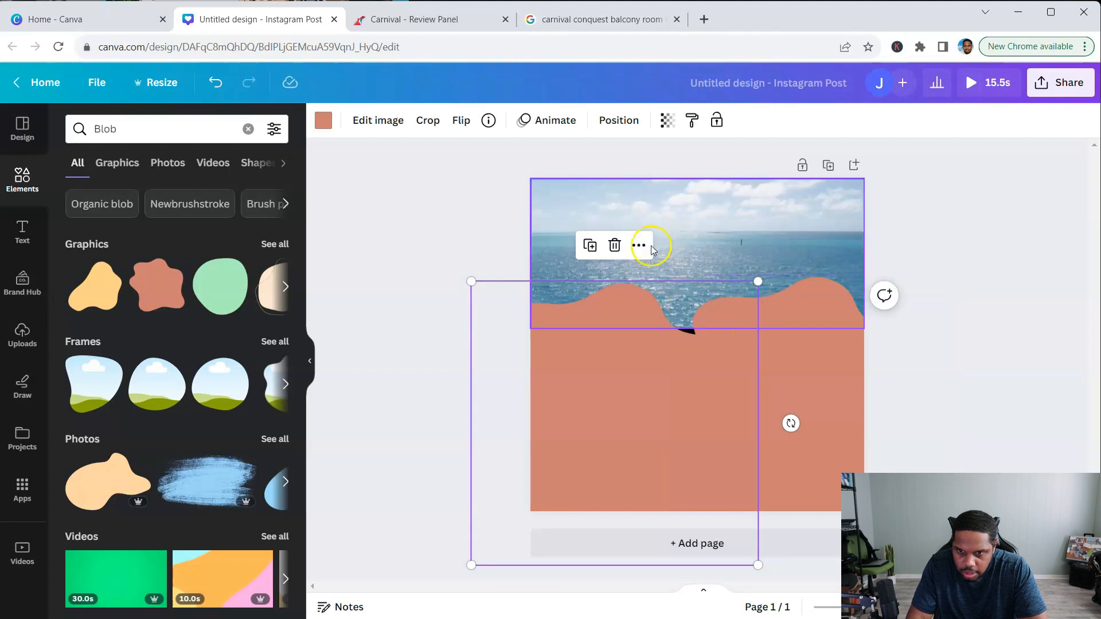
Step: Extend the sea video's bottom edge downward to fill the black gap between the two blobs
left_click(729, 227)
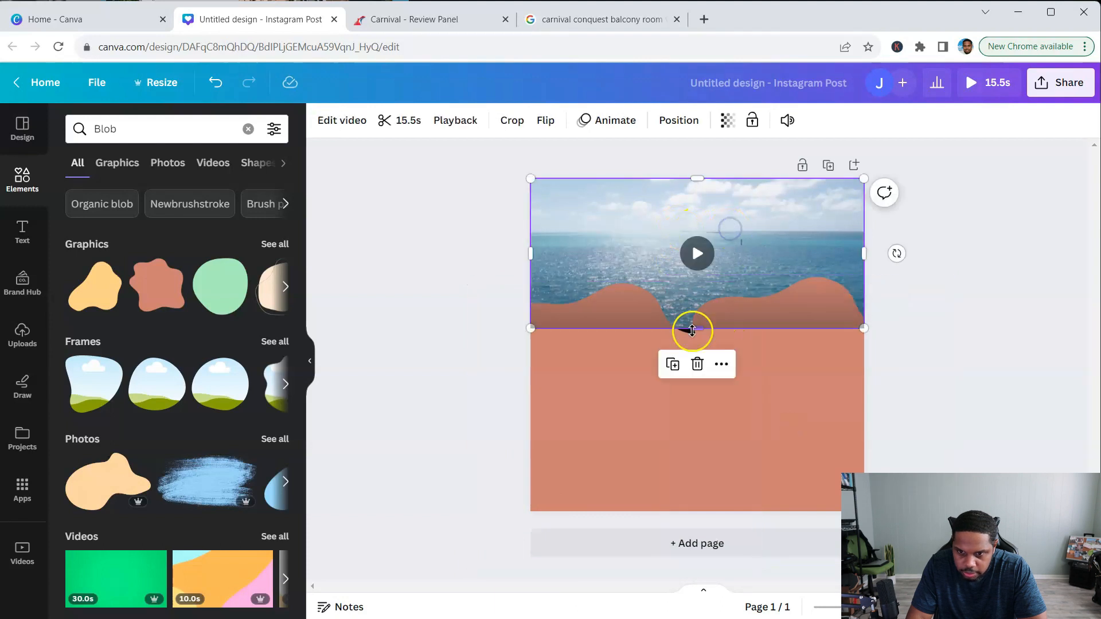
left_click_drag(702, 330, 702, 346)
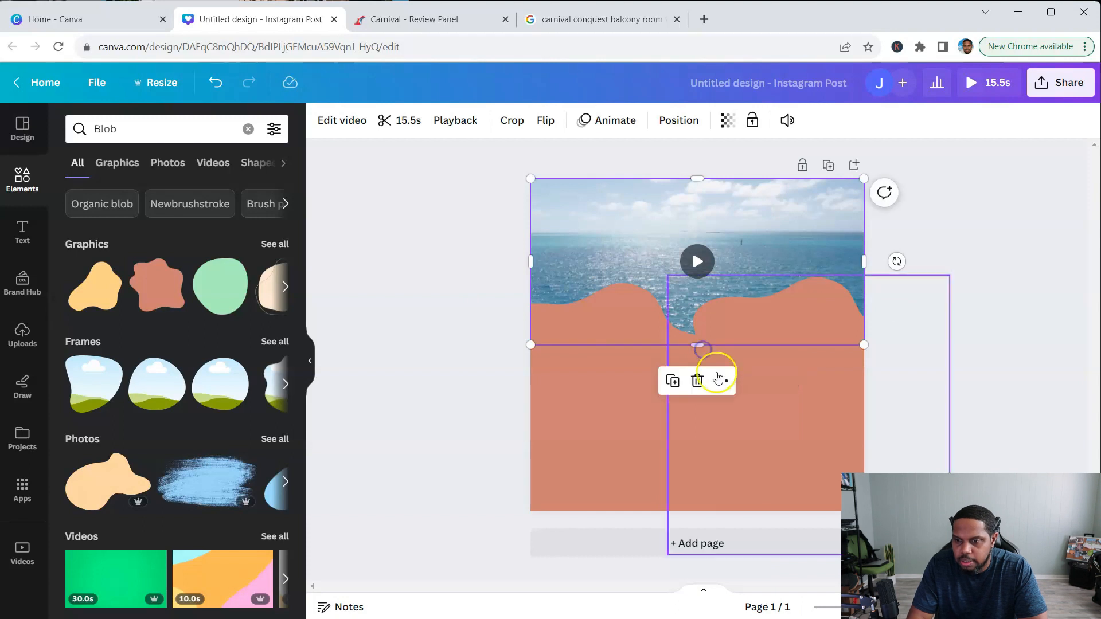
left_click(991, 370)
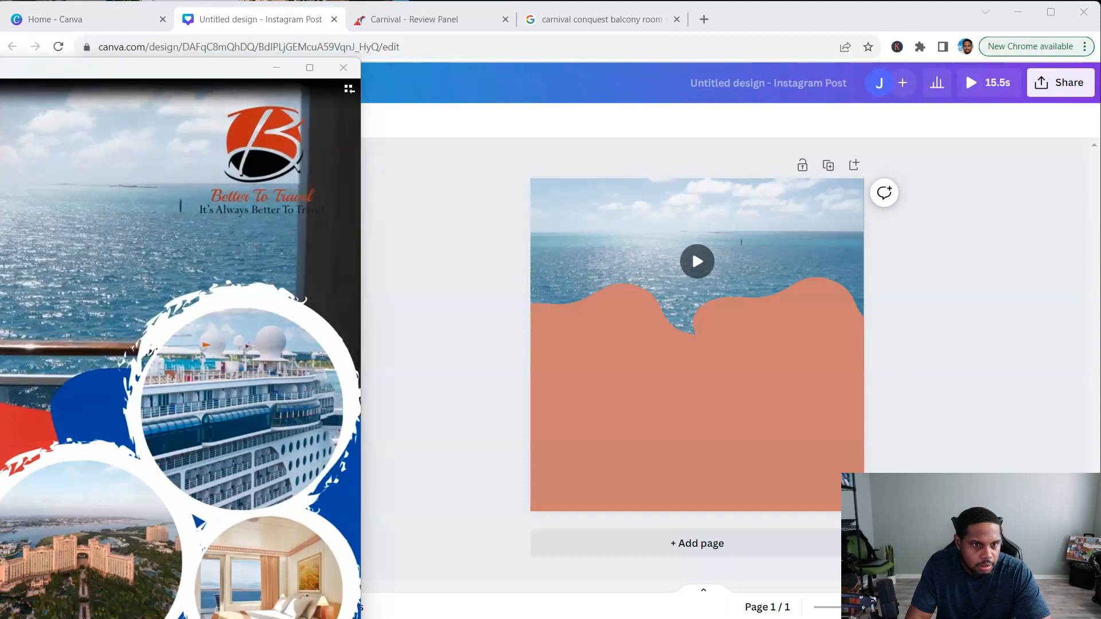
Step: Move the reference flyer window out of the way and recolour the left blob with the Red Stick Trips brand kit's red
left_click_drag(137, 68, 0, 29)
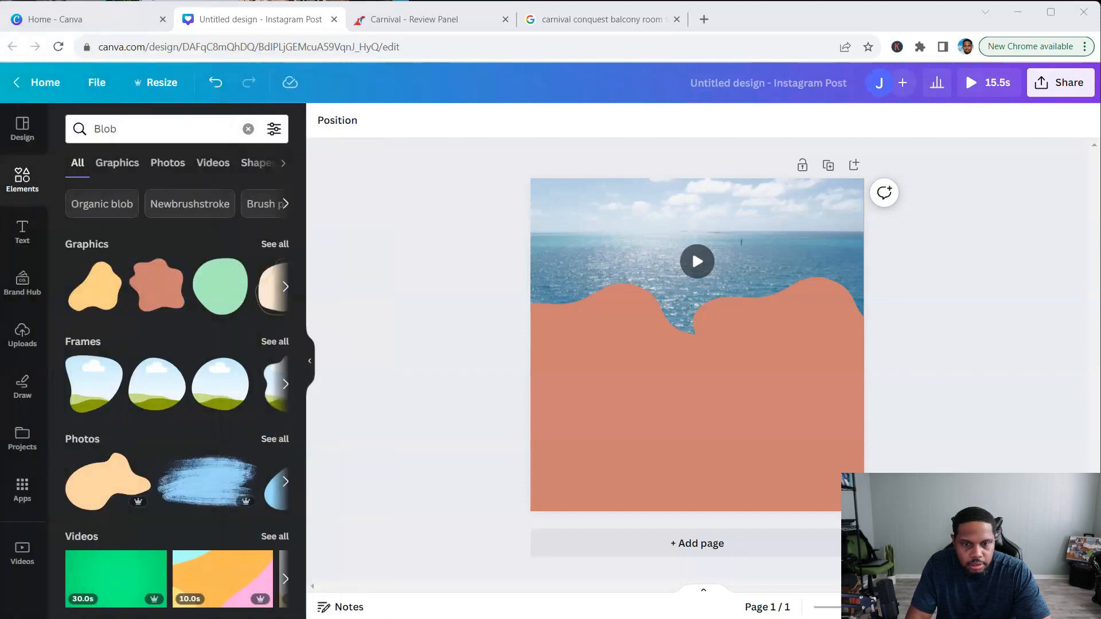
left_click(633, 388)
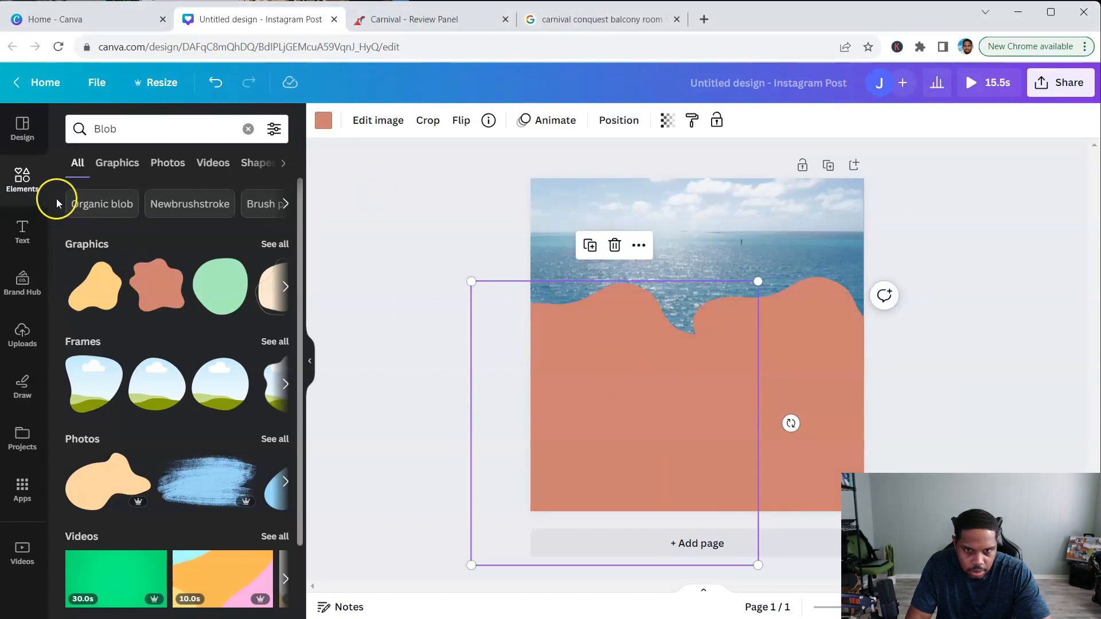
left_click(324, 127)
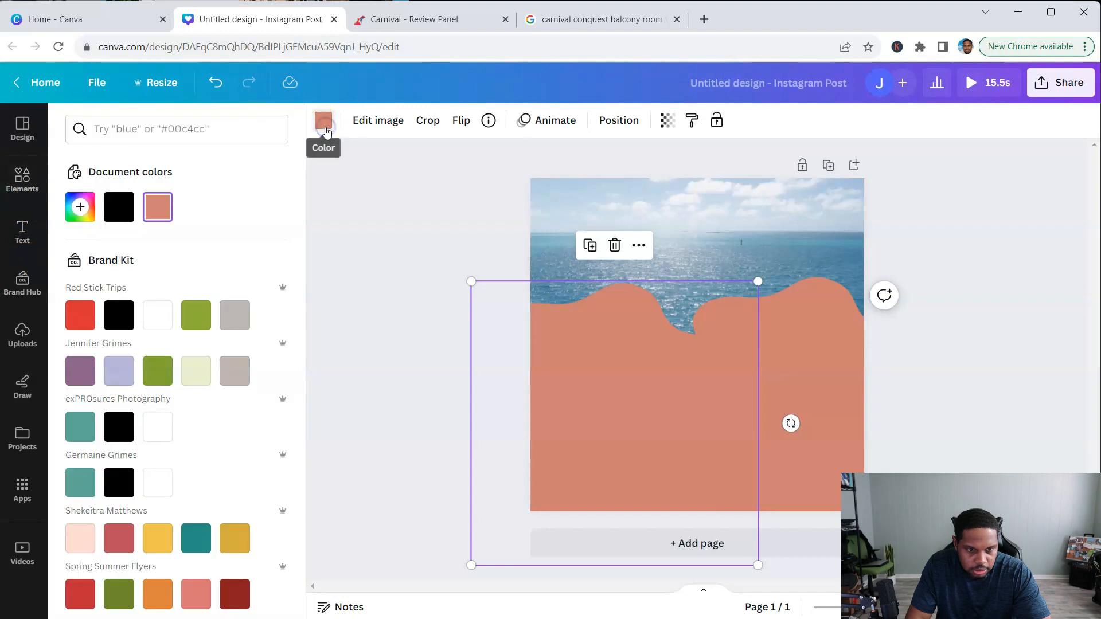
left_click(84, 321)
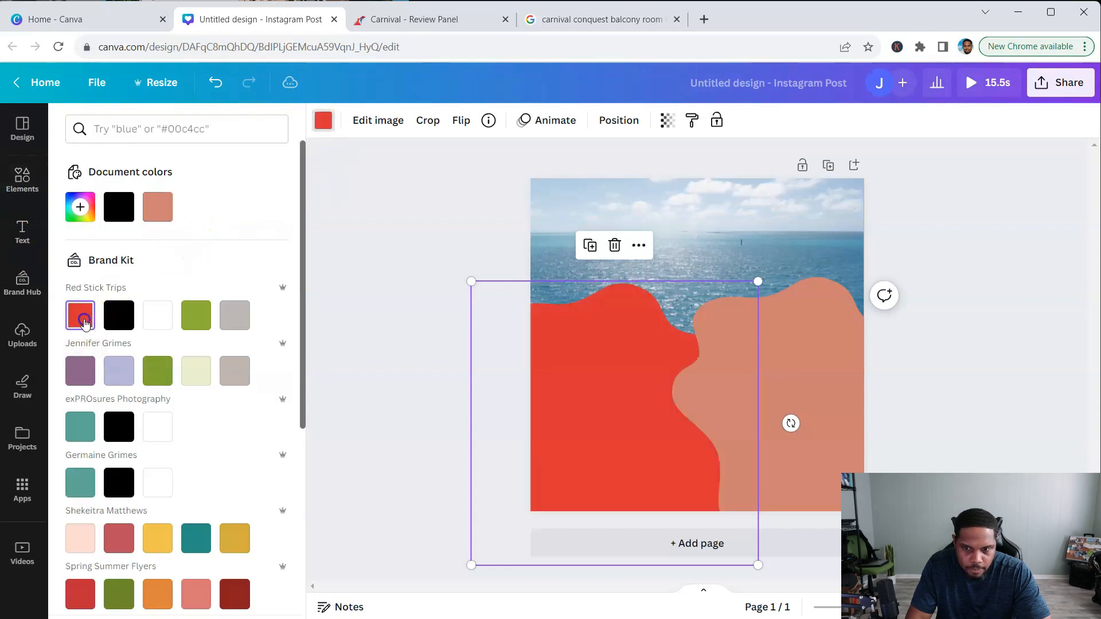
Step: Try several default solid blues on the right blob and set it to the dark blue
left_click(814, 338)
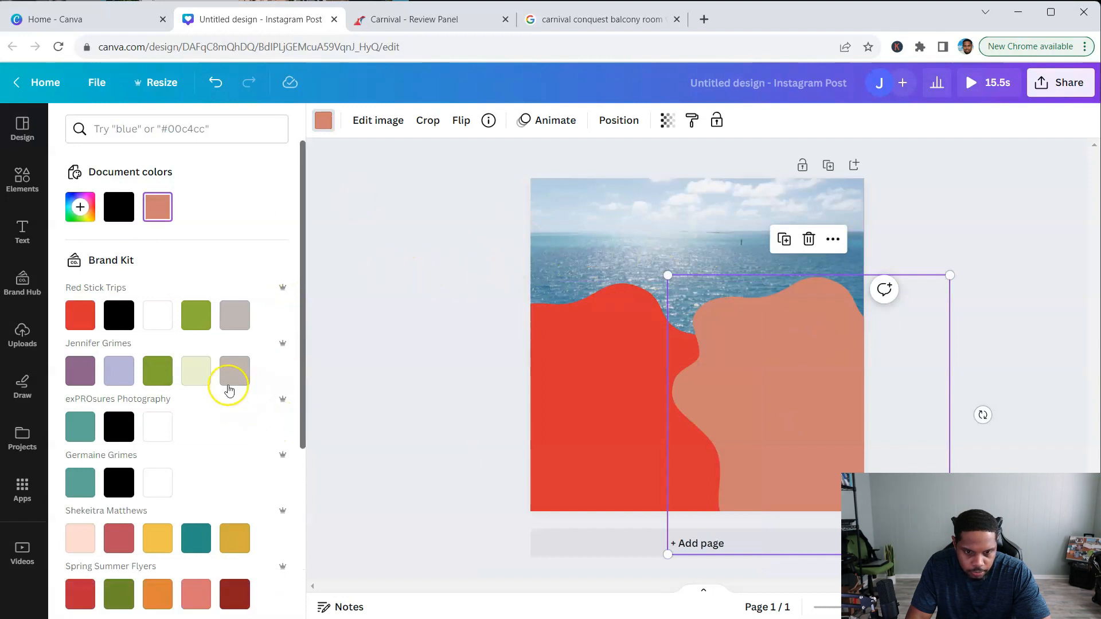
scroll(228, 388, "down", 5)
scroll(228, 391, "down", 1)
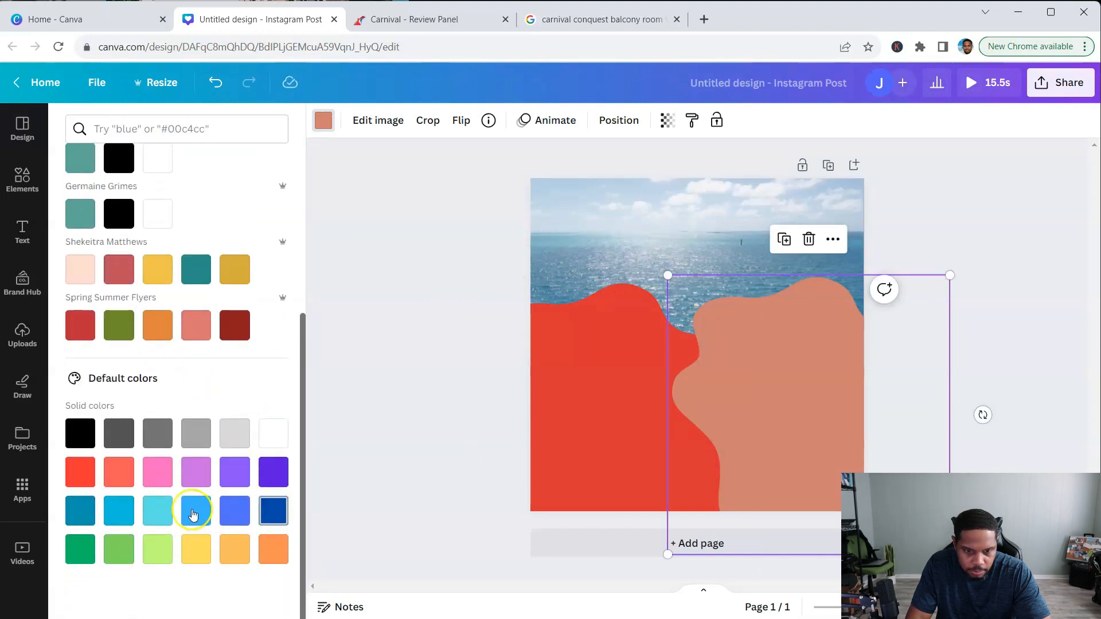
left_click(274, 511)
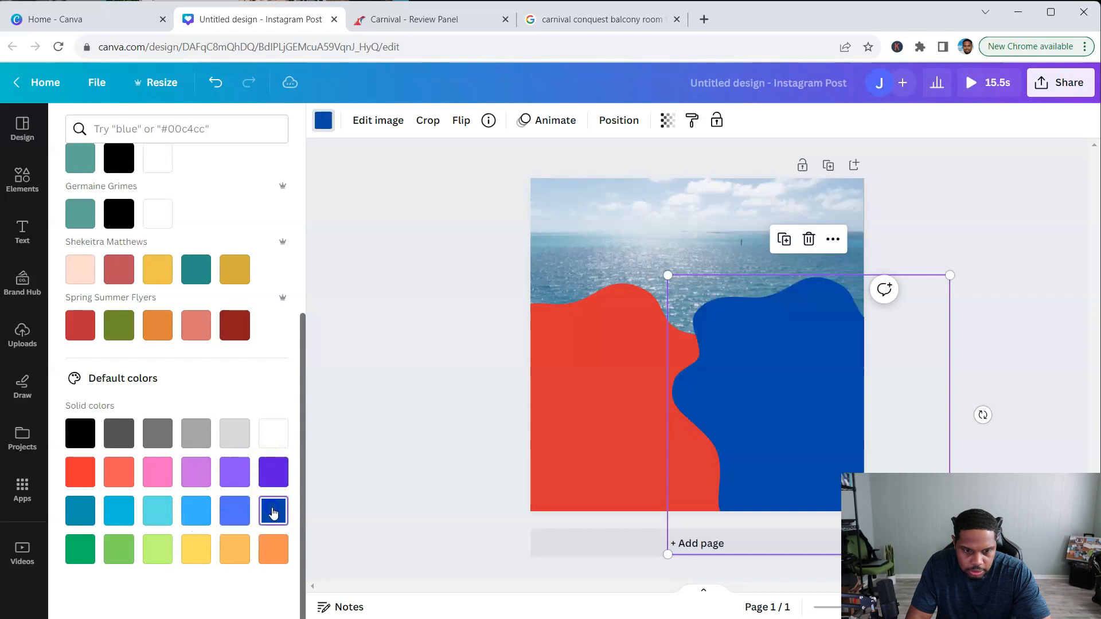
left_click(241, 511)
left_click(206, 515)
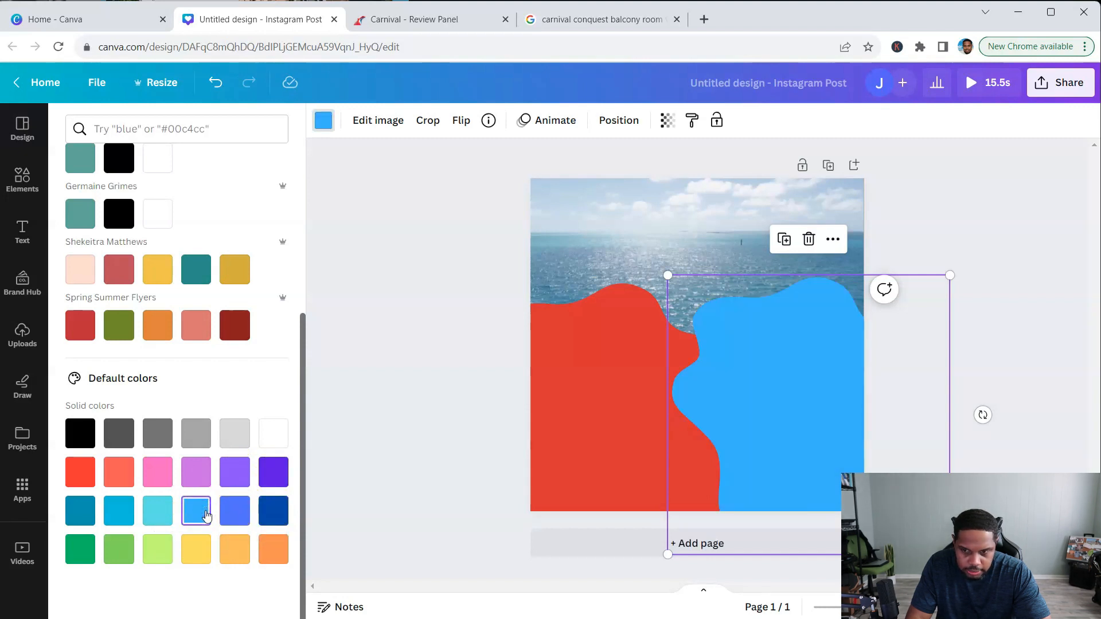
left_click(273, 512)
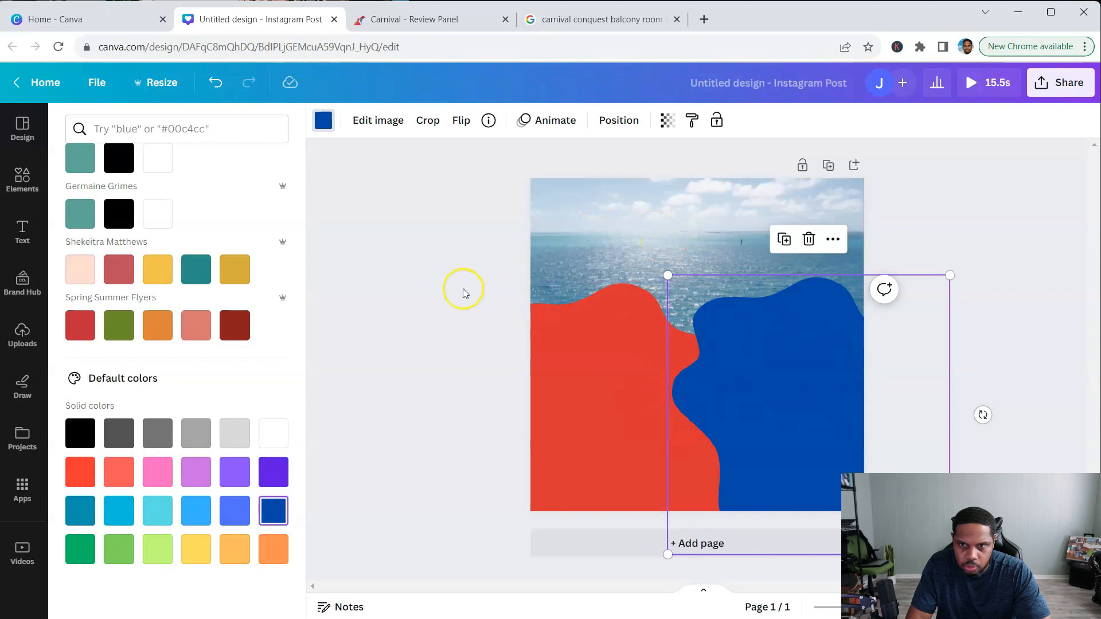
Step: Search Google for "carnival" in a new browser tab, view the Carnival Cruise Line homepage, and return to the Canva design
left_click(704, 19)
left_click(566, 310)
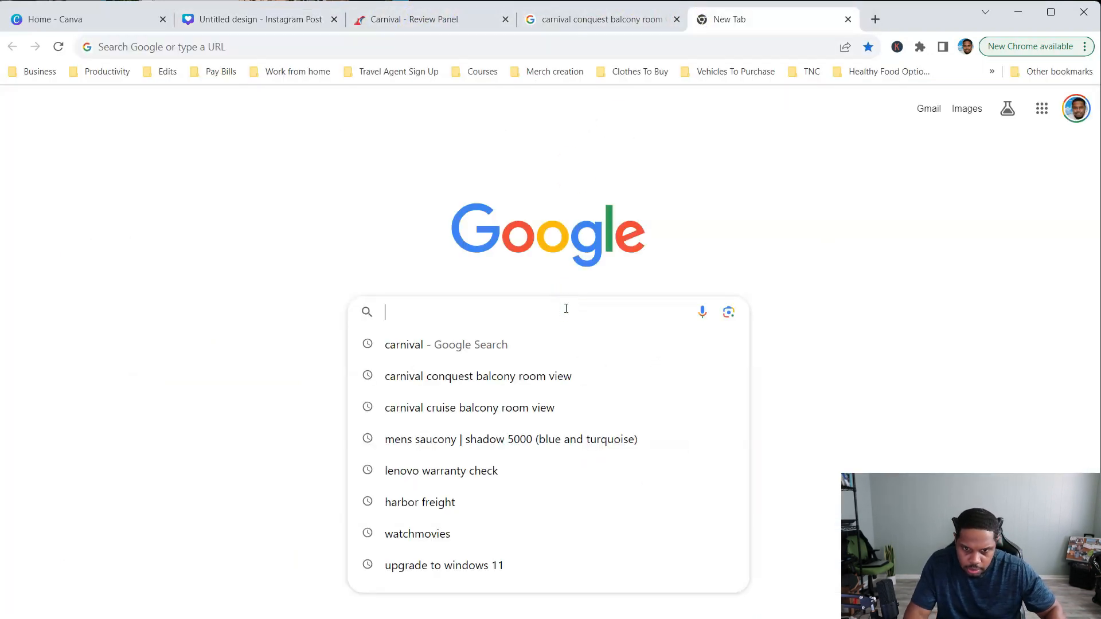
type("carn")
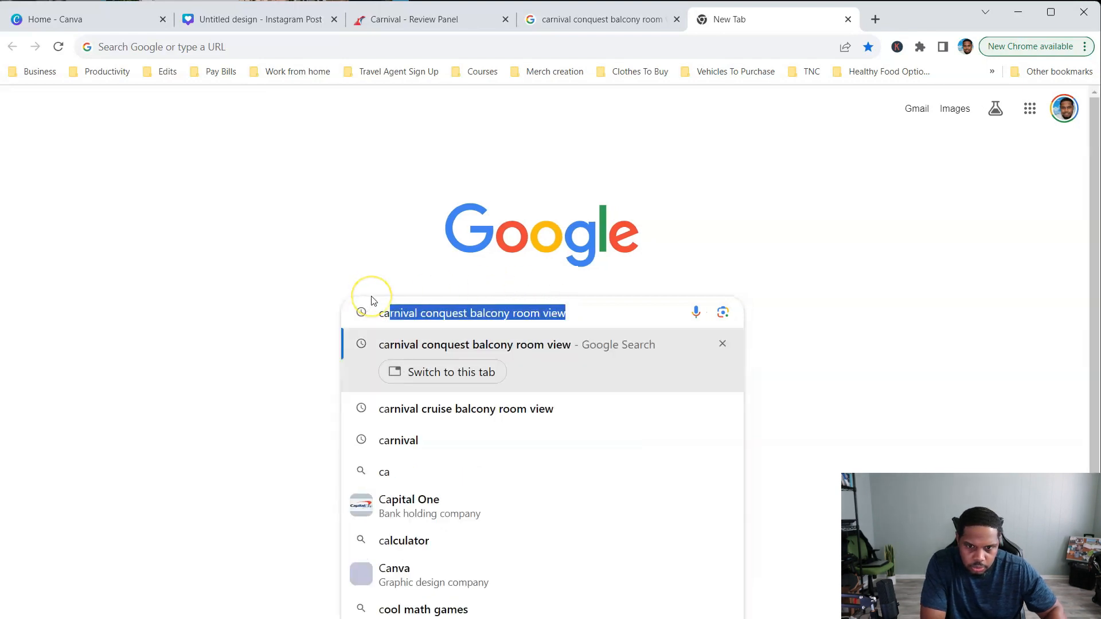
type("ival")
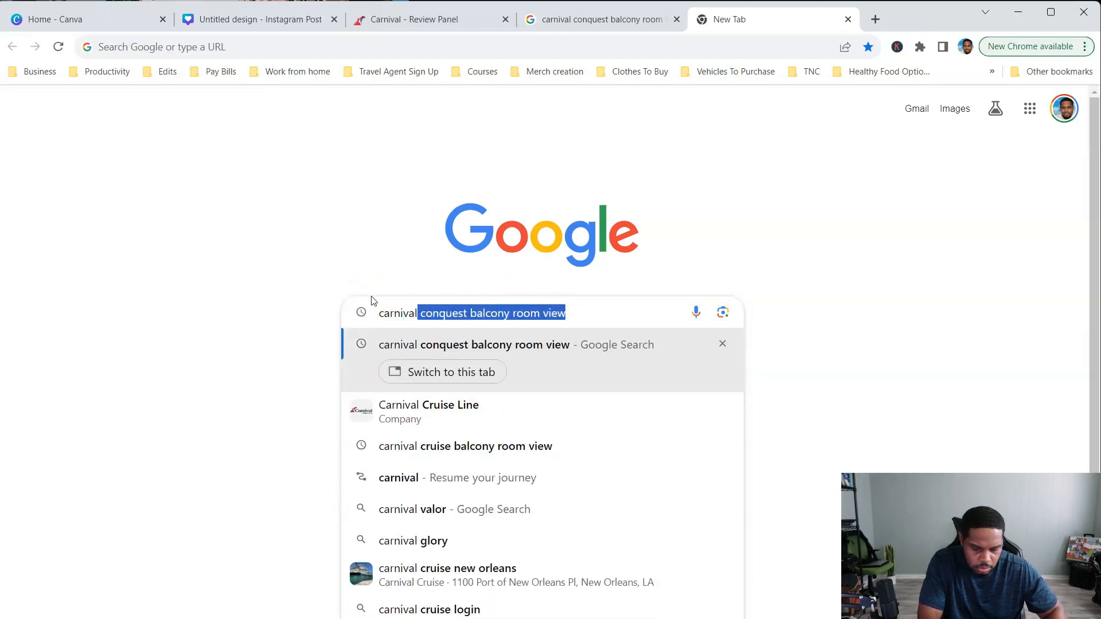
key("BackSpace")
key("Return")
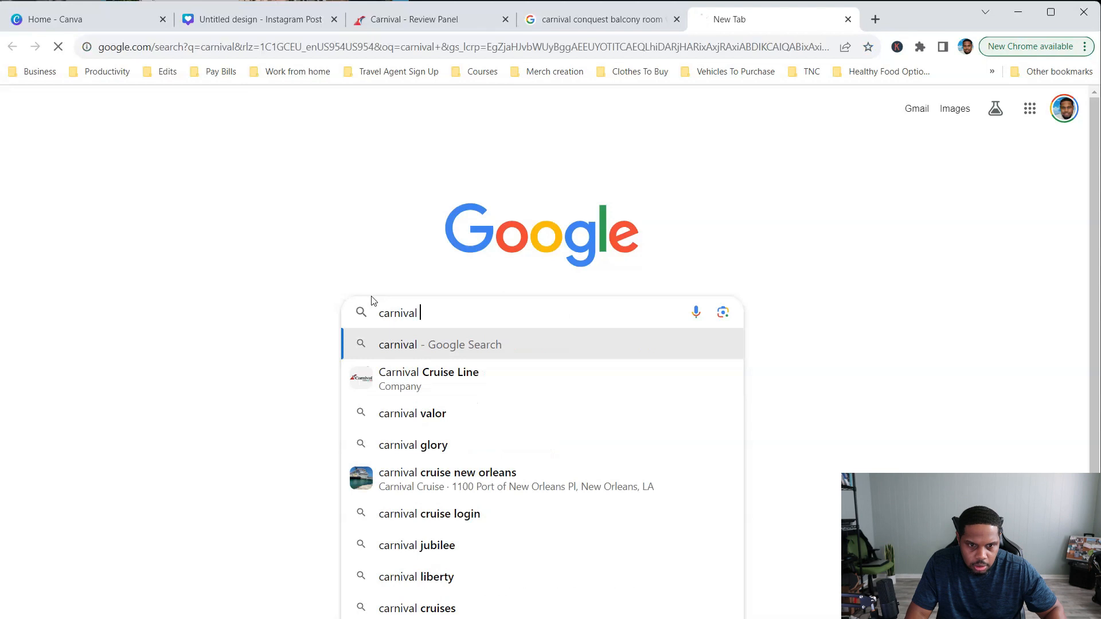
left_click(347, 263)
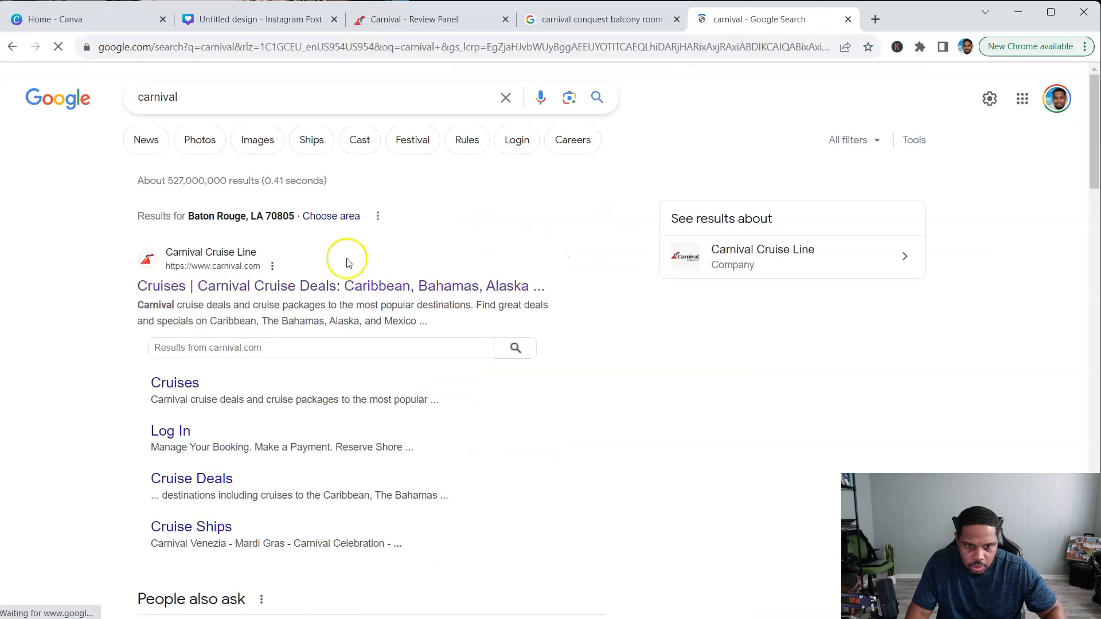
left_click(183, 288)
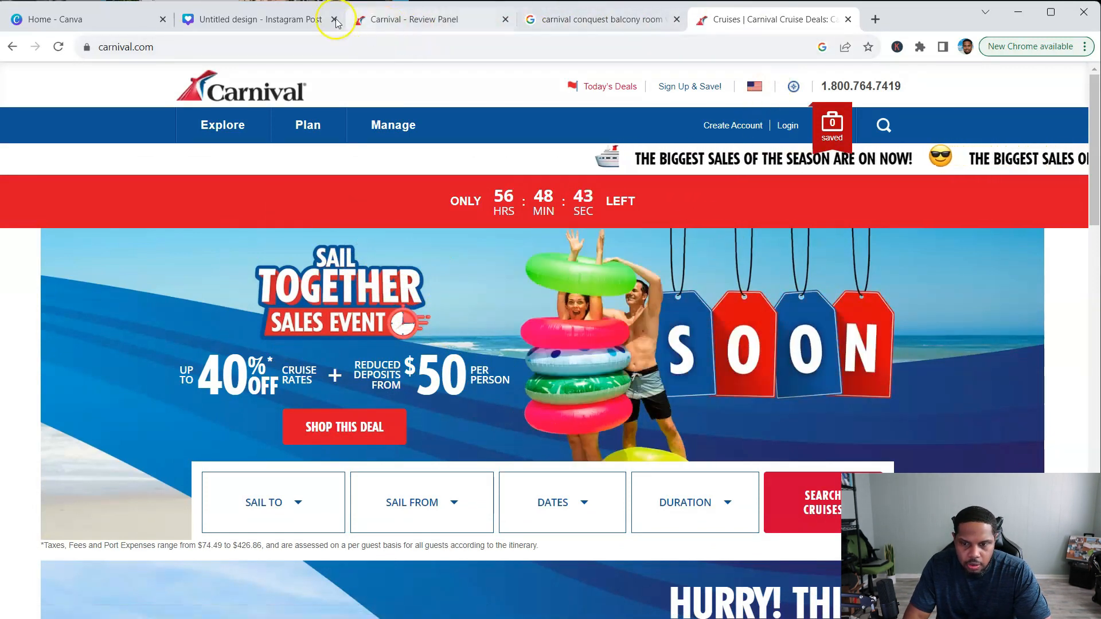
left_click(276, 21)
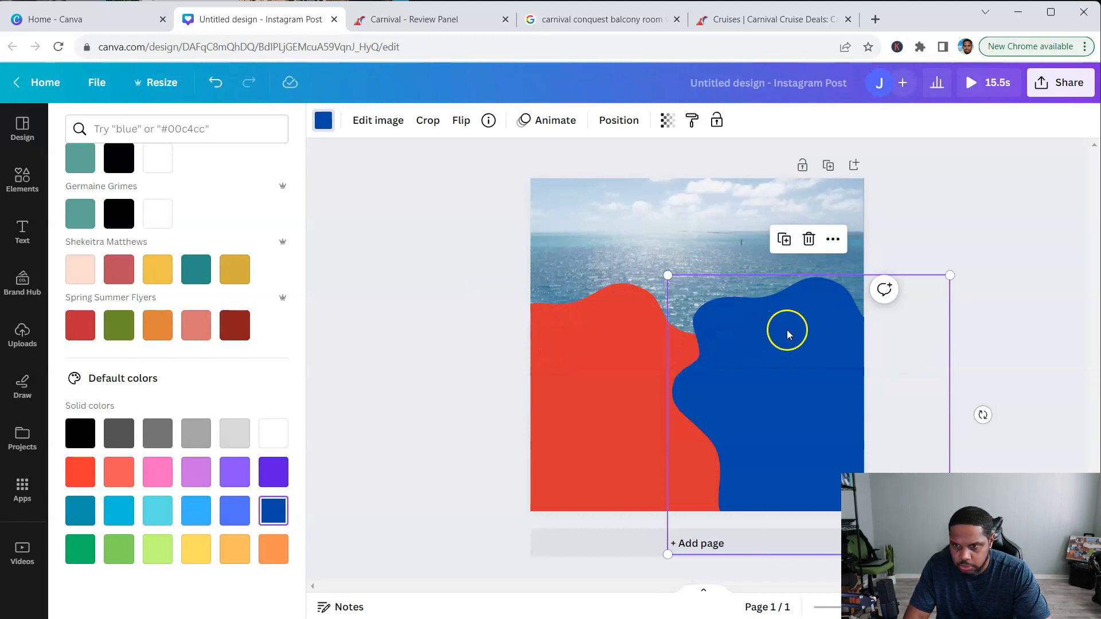
Step: Deselect the blue blob, search the elements for "Circle", and add the solid rough-edged brush circle graphic to the design
key("Escape")
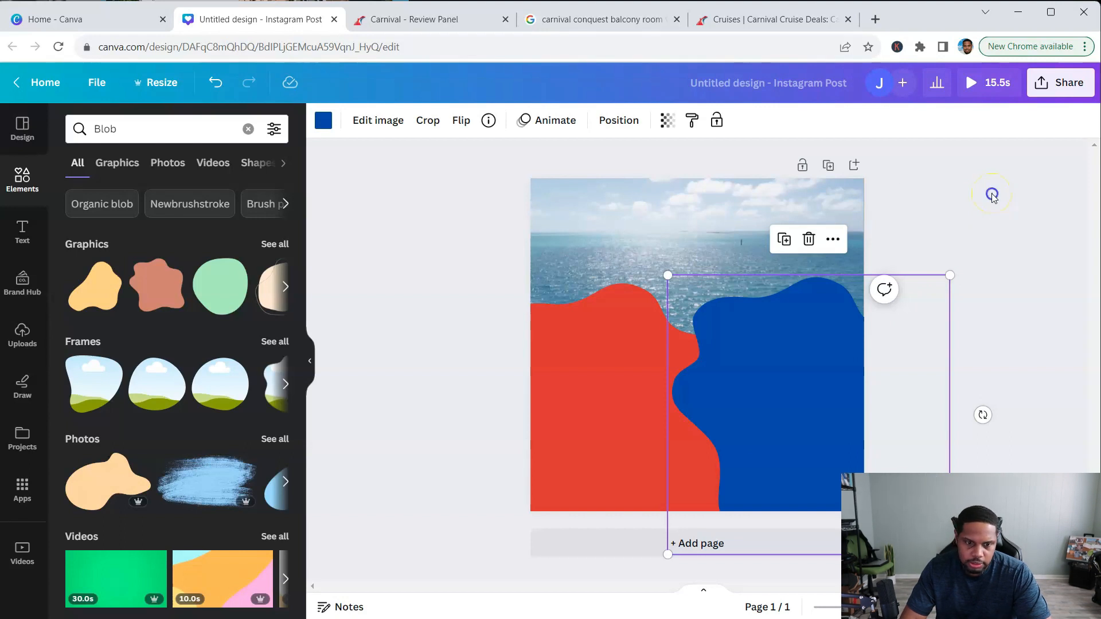
left_click(993, 196)
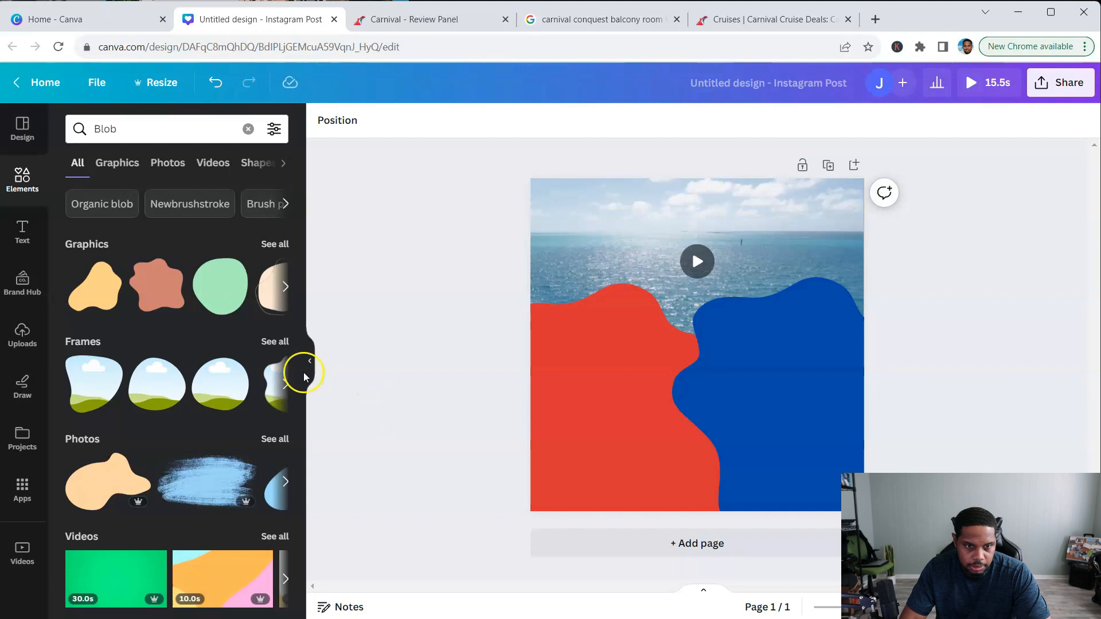
left_click(26, 185)
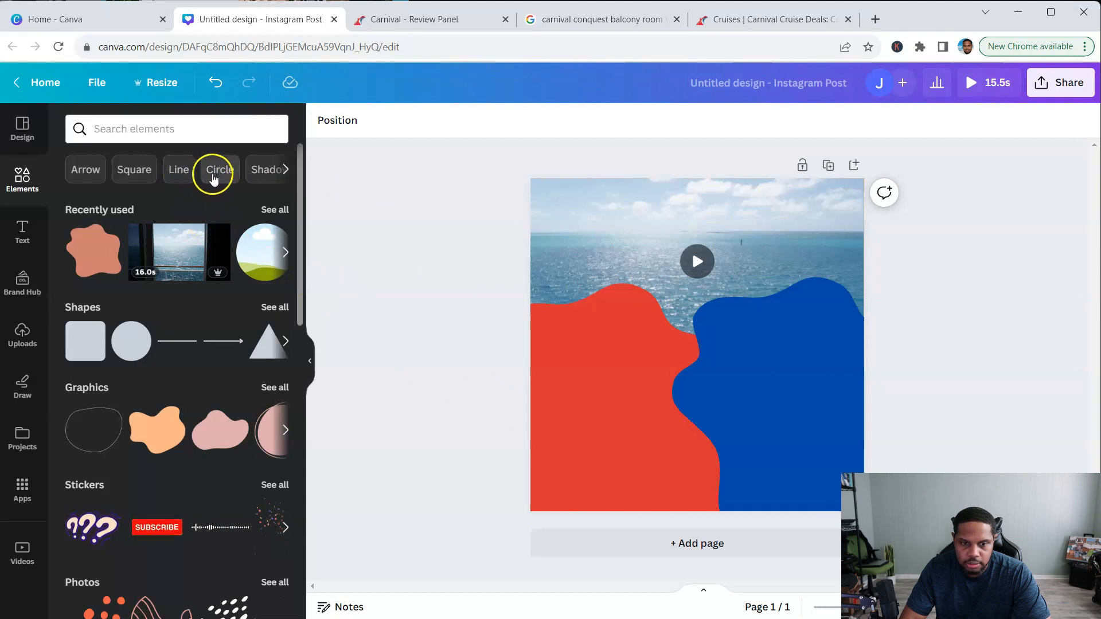
left_click(211, 173)
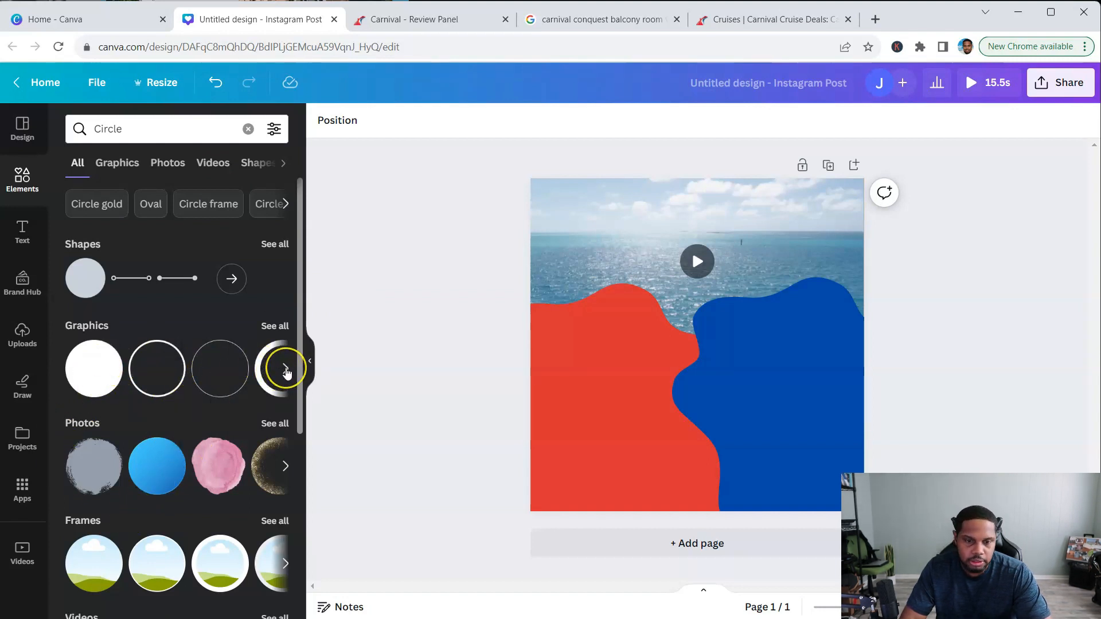
left_click(286, 370)
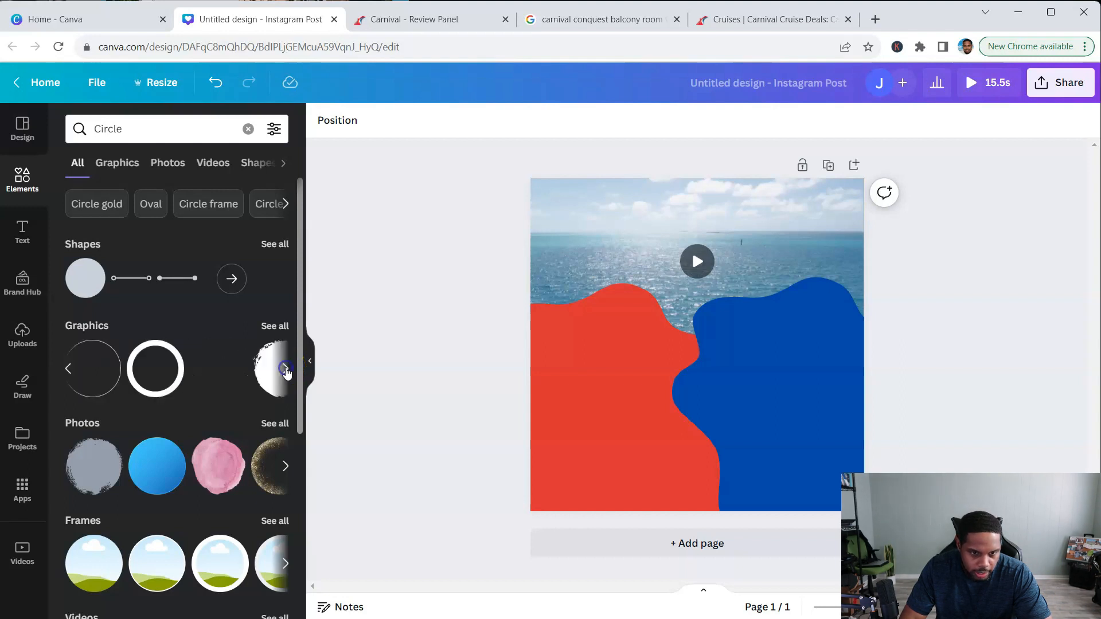
left_click(68, 368)
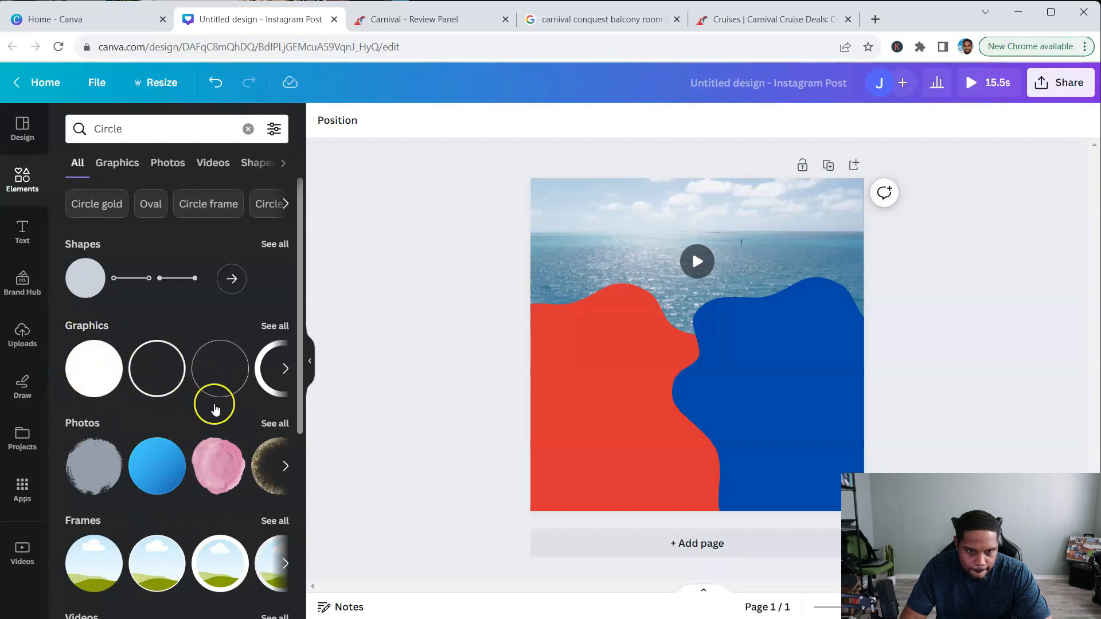
left_click(286, 368)
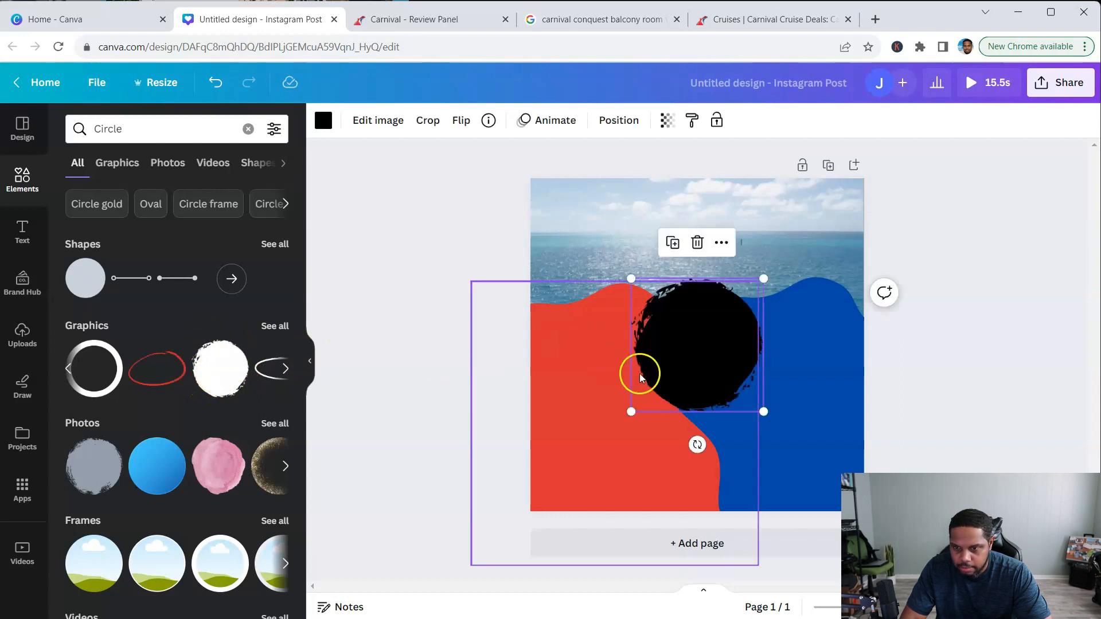
Step: Recolour the brush circle with the Red Stick Trips brand kit's white and place it over the blue blob's upper part
left_click_drag(698, 348, 769, 356)
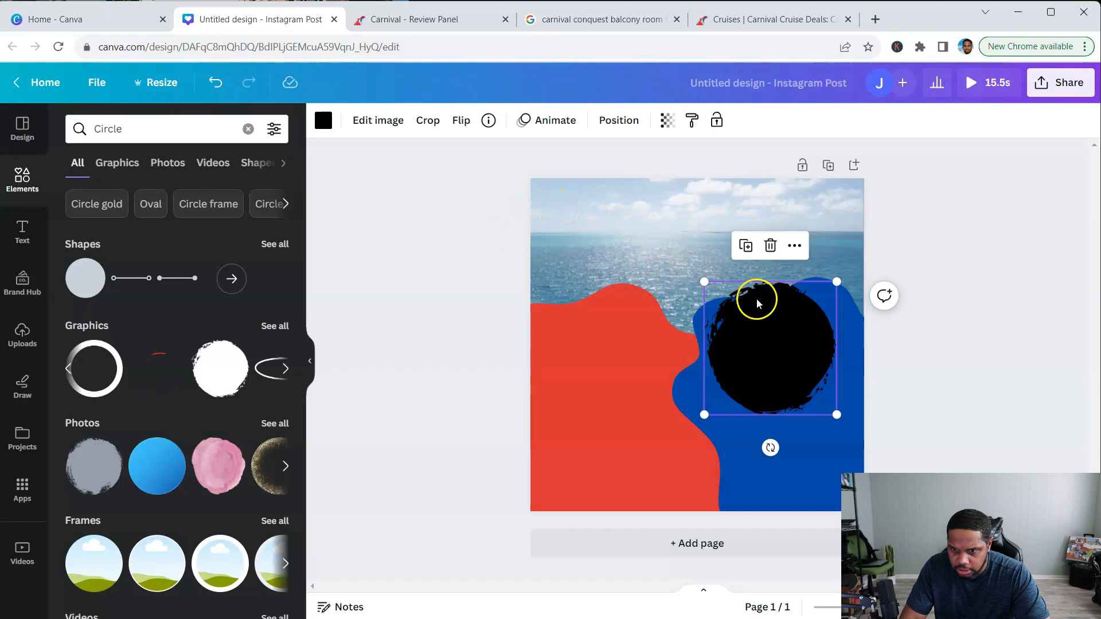
mouse_move(769, 339)
left_mouse_down()
mouse_move(724, 364)
mouse_move(747, 312)
mouse_move(757, 343)
mouse_move(746, 332)
left_mouse_up()
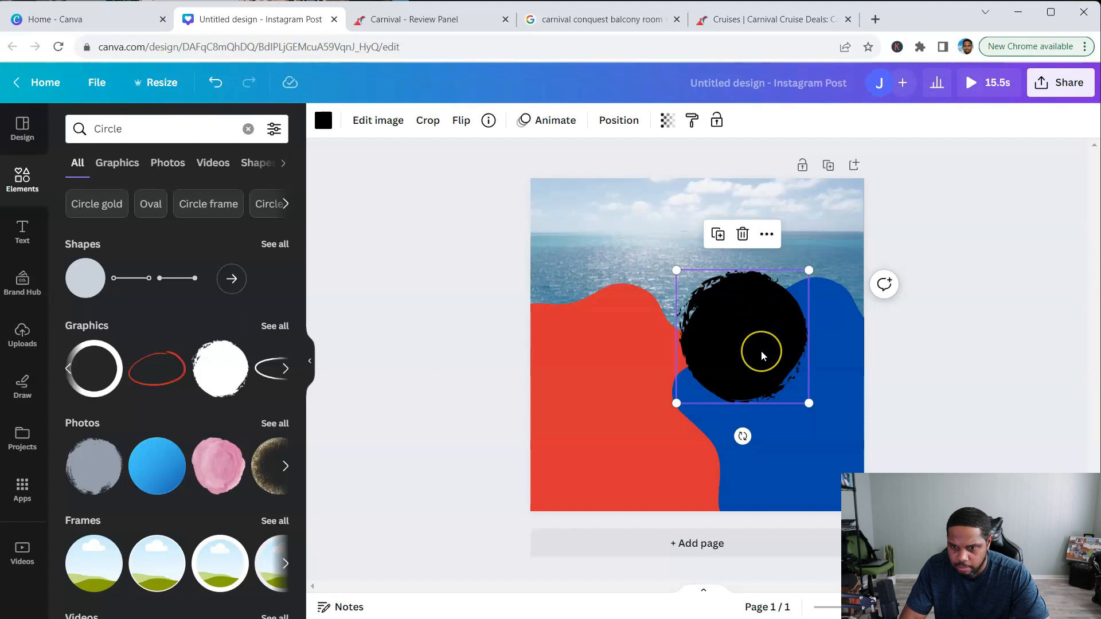
mouse_move(758, 356)
left_mouse_down()
mouse_move(754, 322)
mouse_move(774, 356)
left_mouse_up()
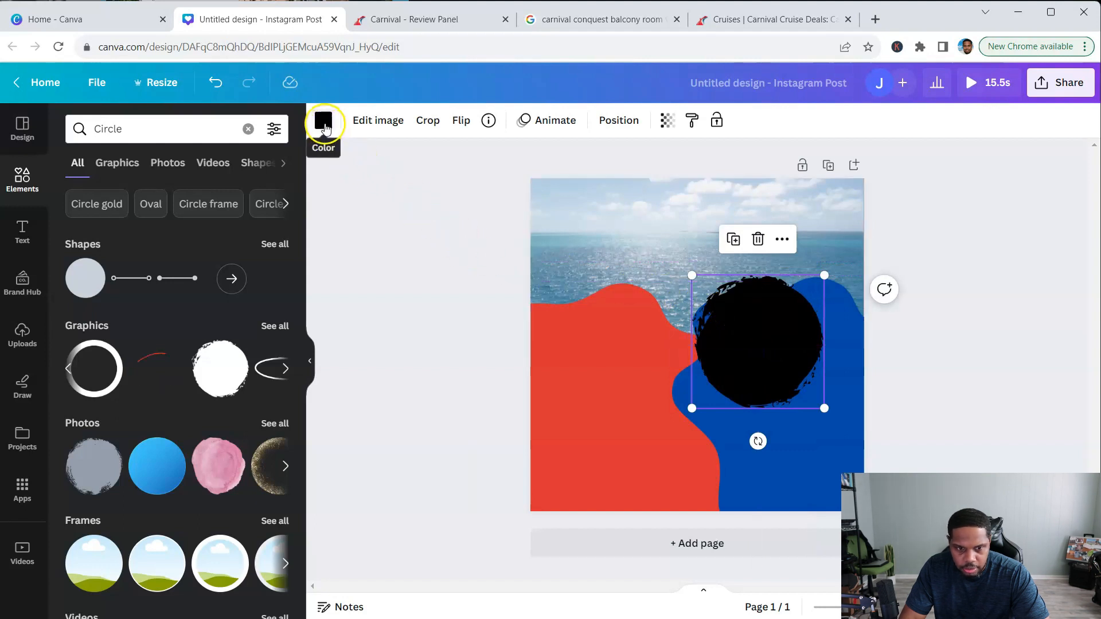
left_click(325, 128)
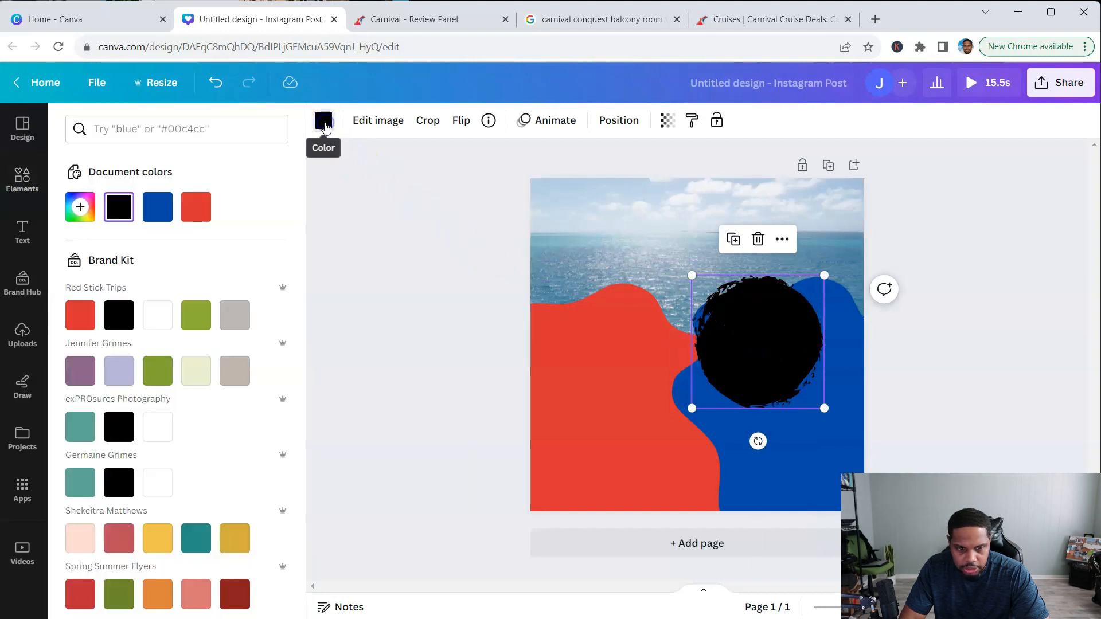
left_click(164, 326)
left_click(415, 228)
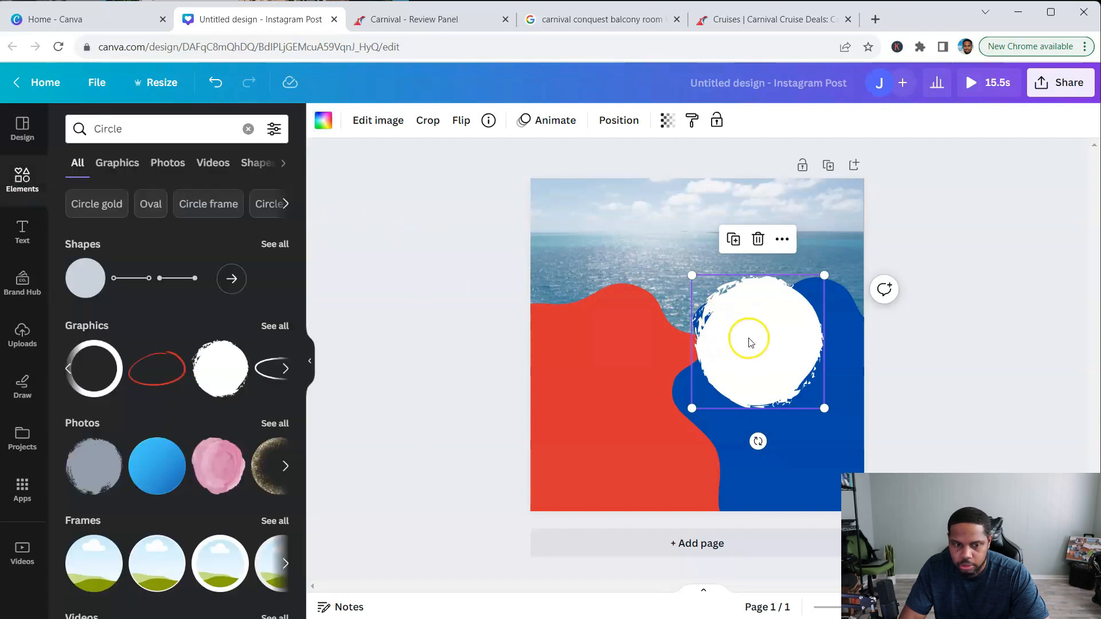
left_click_drag(758, 341, 780, 345)
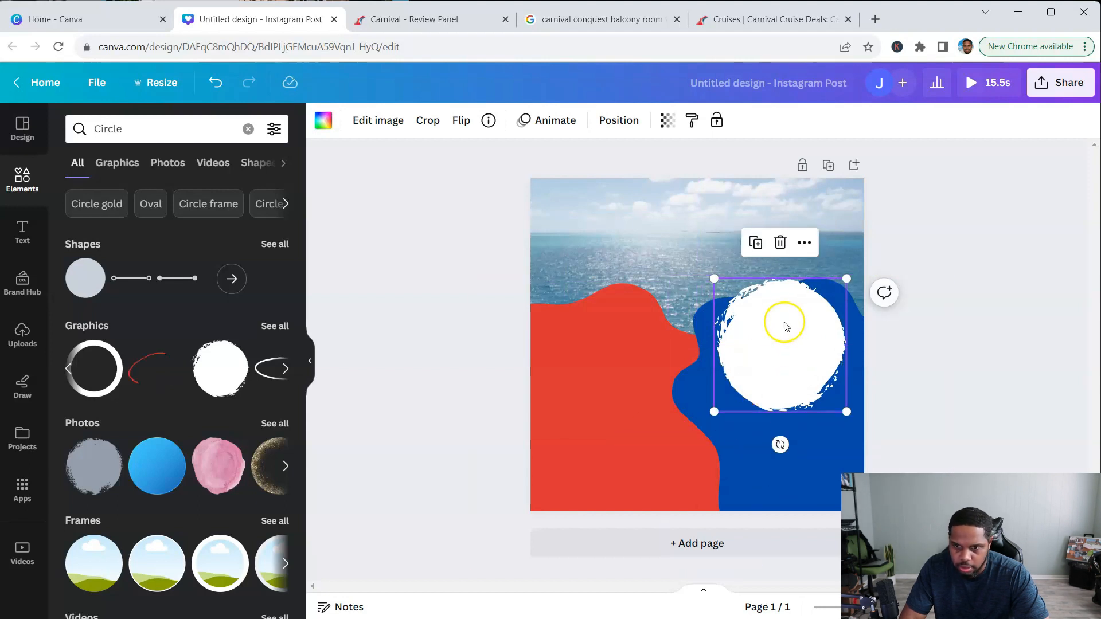
Step: Duplicate the white brush circle twice, placing one copy over the red blob's upper right and the other directly below it
left_click(754, 245)
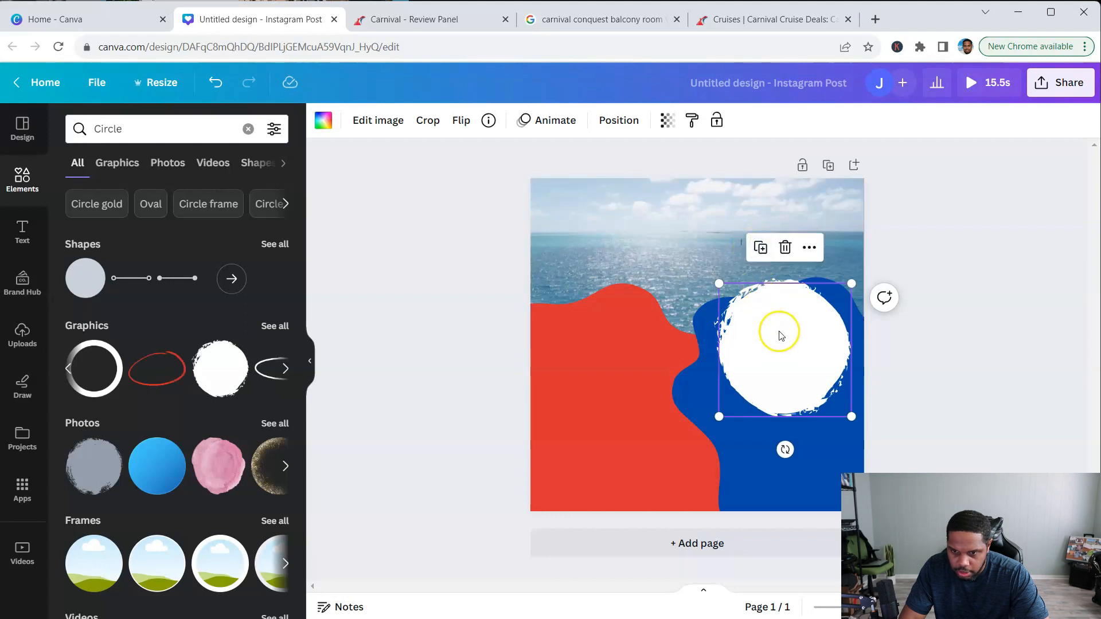
left_click_drag(786, 339, 646, 346)
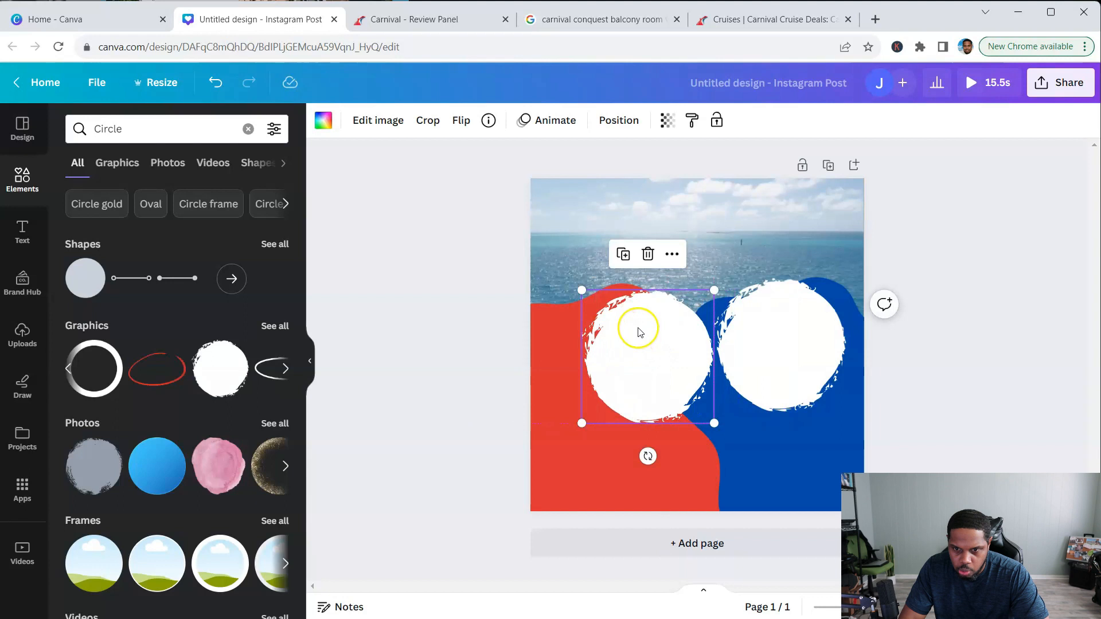
left_click(622, 257)
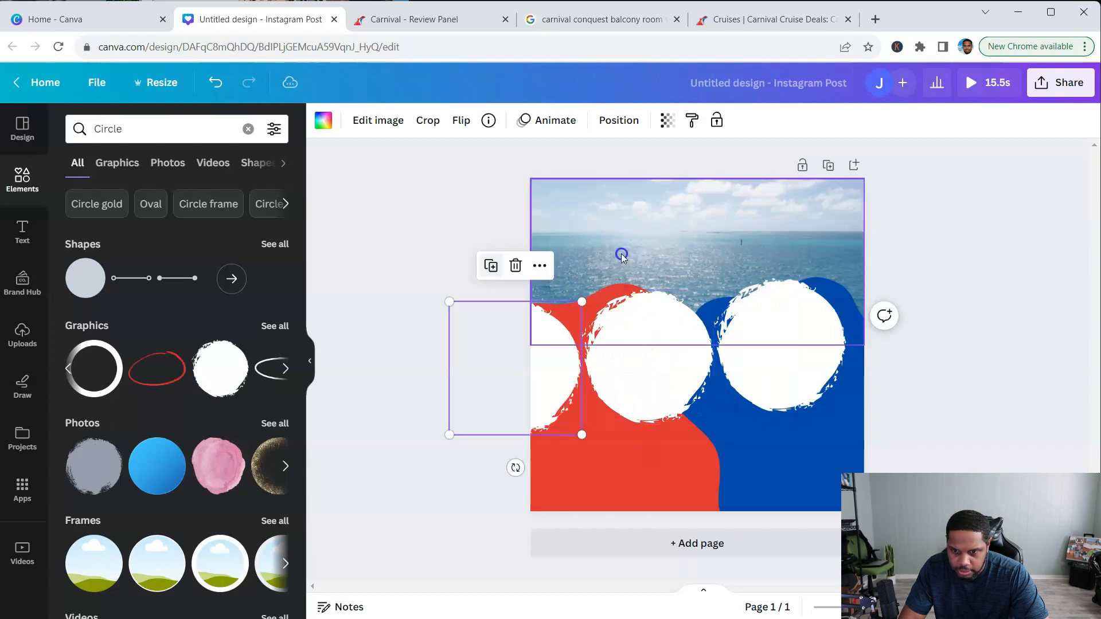
left_click_drag(556, 373, 696, 454)
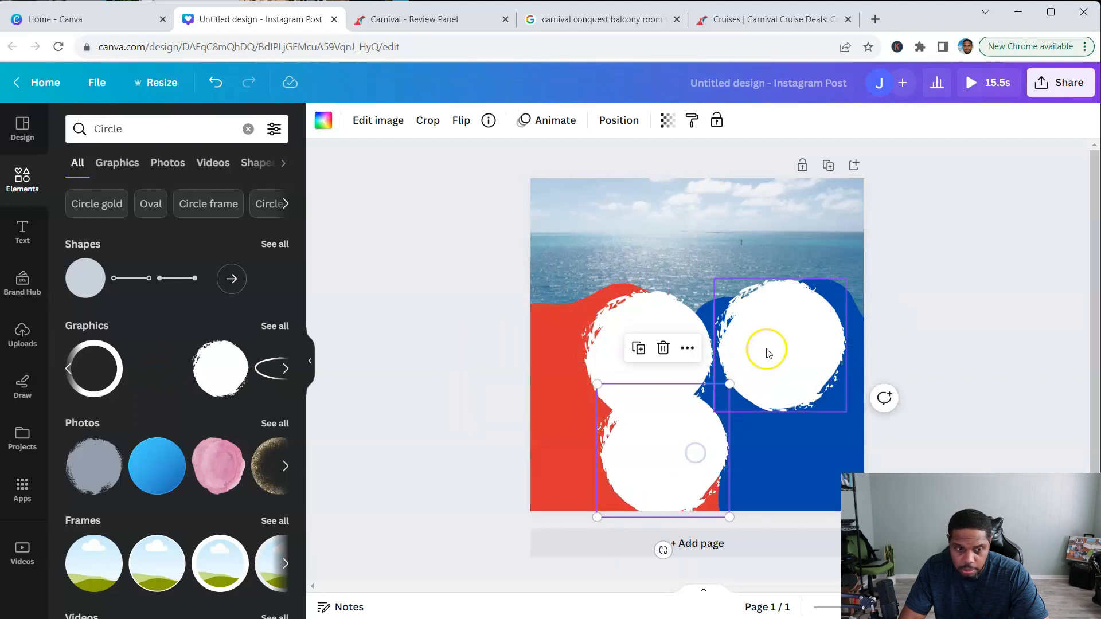
Step: Cluster the circles: one at the blue blob's upper right, a smaller one below it, and the third between the blobs
left_click_drag(777, 335, 799, 330)
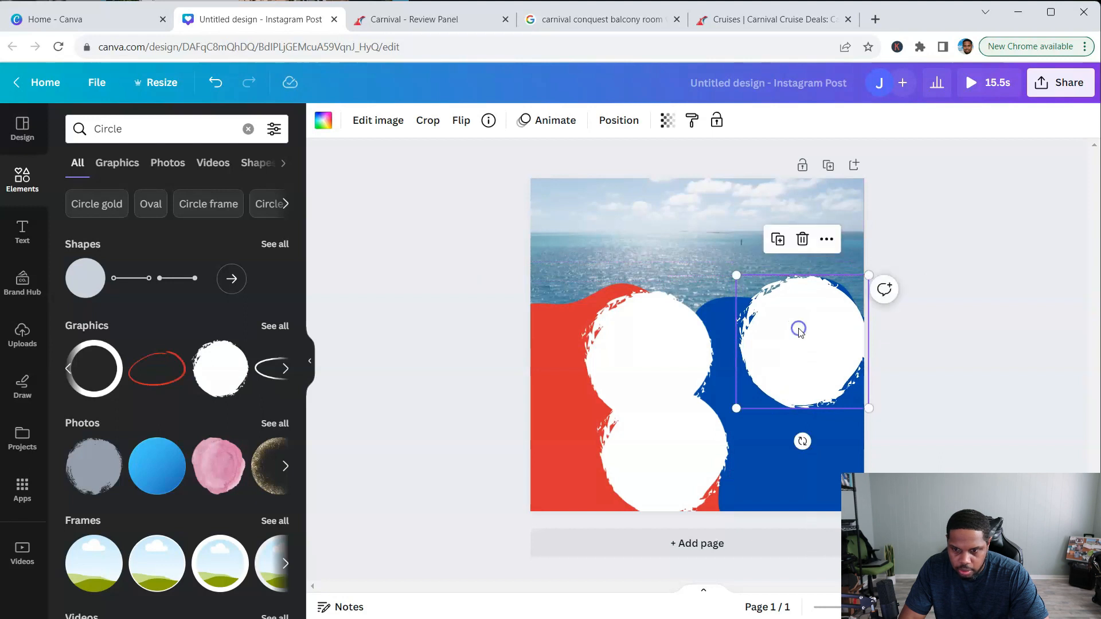
left_click(690, 467)
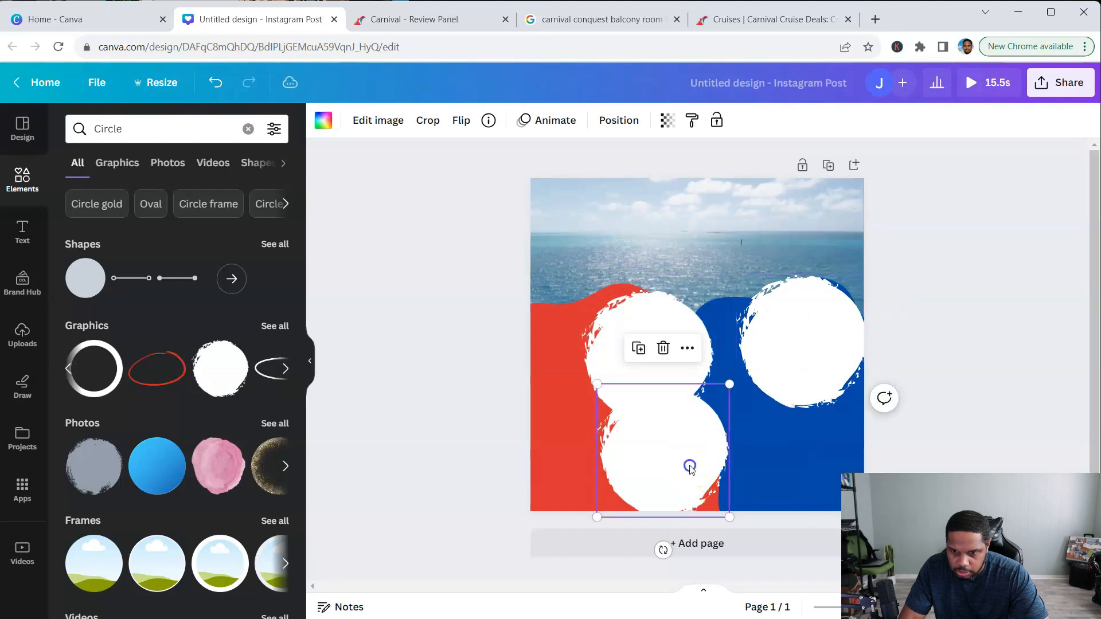
left_click_drag(723, 512, 703, 489)
left_click_drag(652, 456, 817, 481)
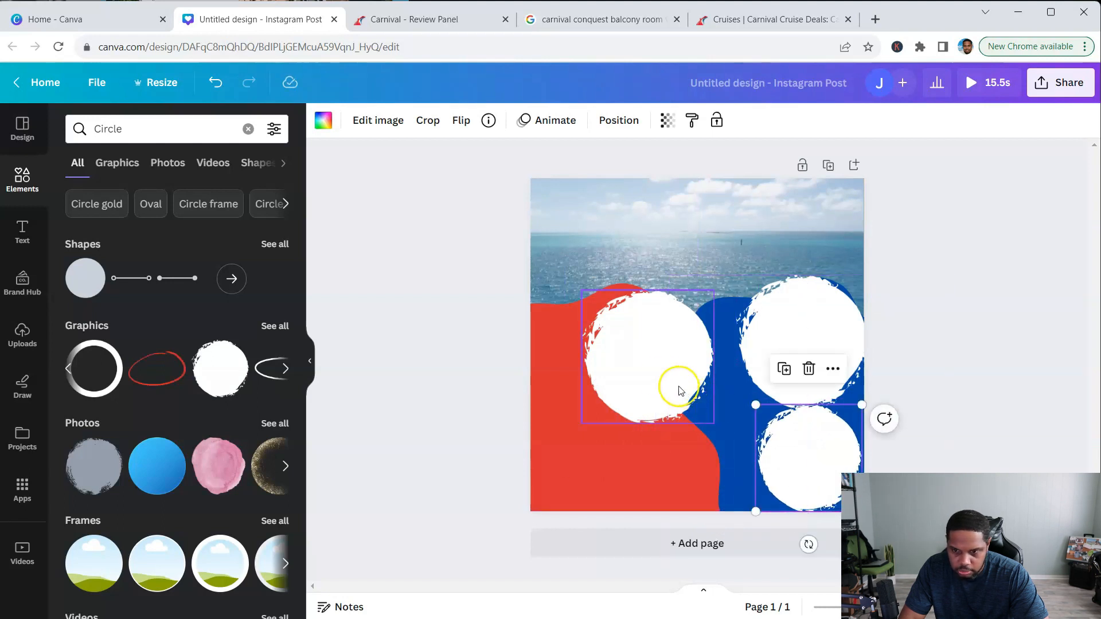
left_click(658, 376)
left_click_drag(631, 376, 688, 438)
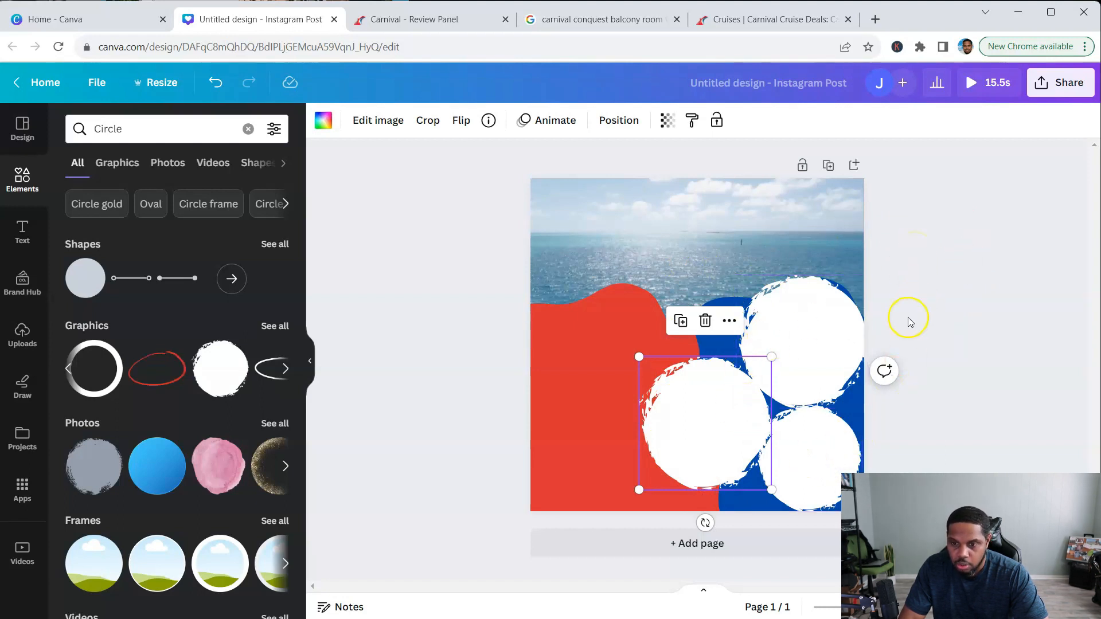
left_click(923, 308)
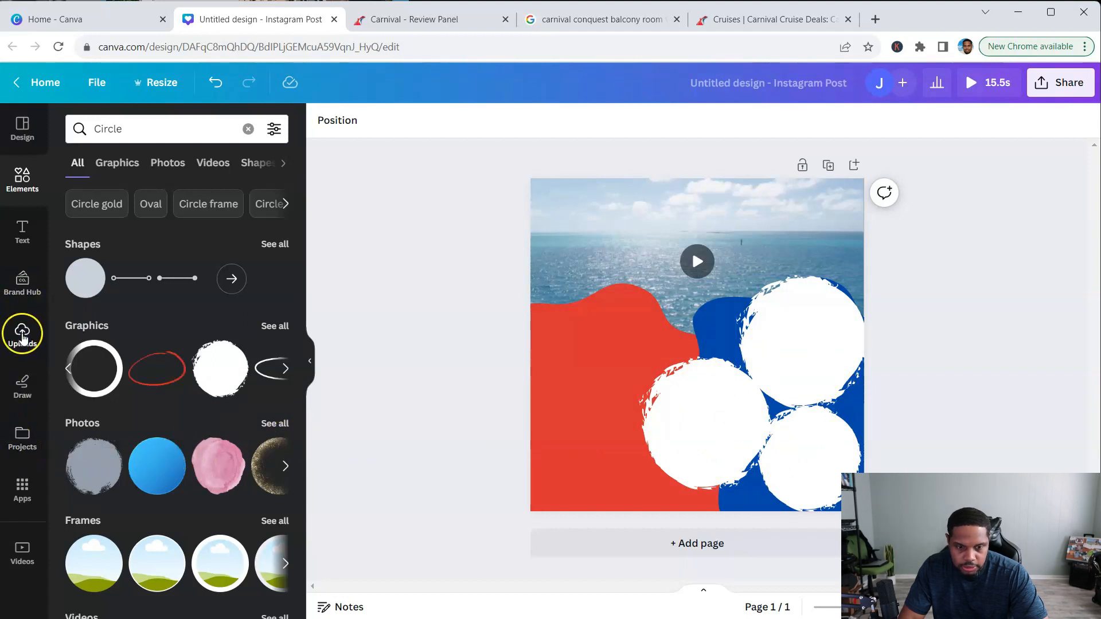
Step: Look through the uploaded images for photos suited to the circles
left_click(22, 339)
scroll(140, 476, "down", 3)
scroll(172, 493, "up", 3)
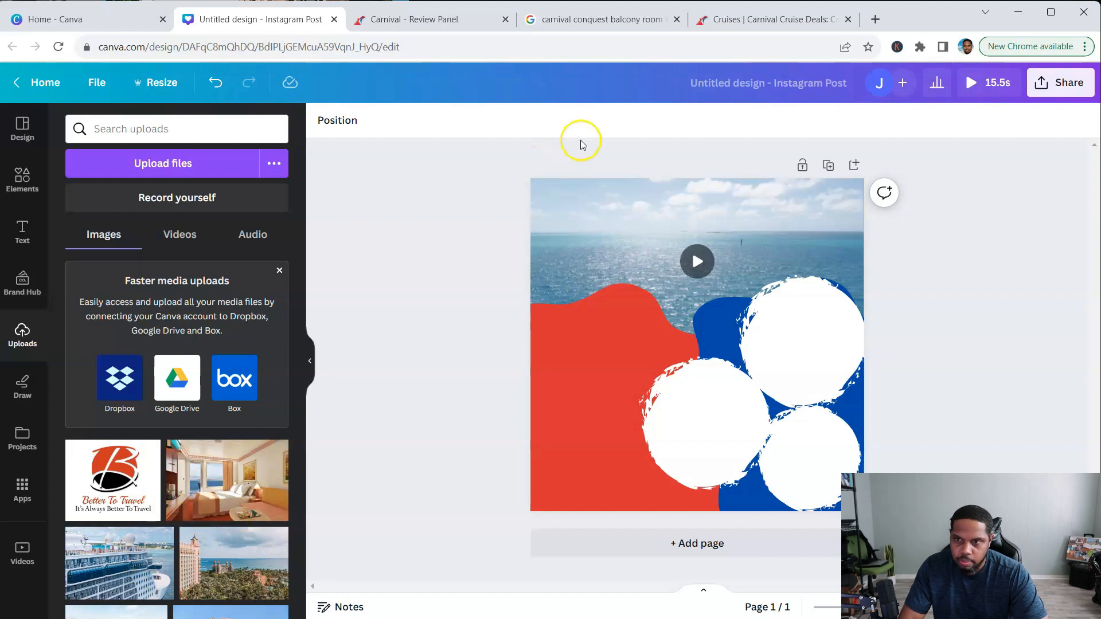
Step: Replace the Carnival homepage with Google, search for "pexels.com", and open the Pexels website
left_click(859, 23)
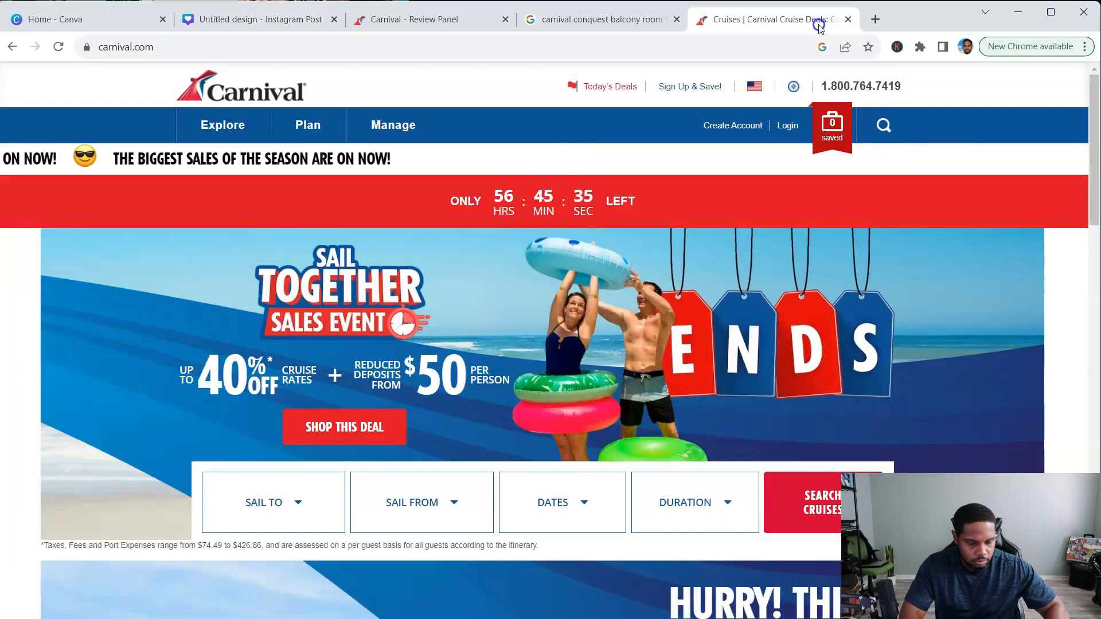
left_click(471, 47)
type("google.com")
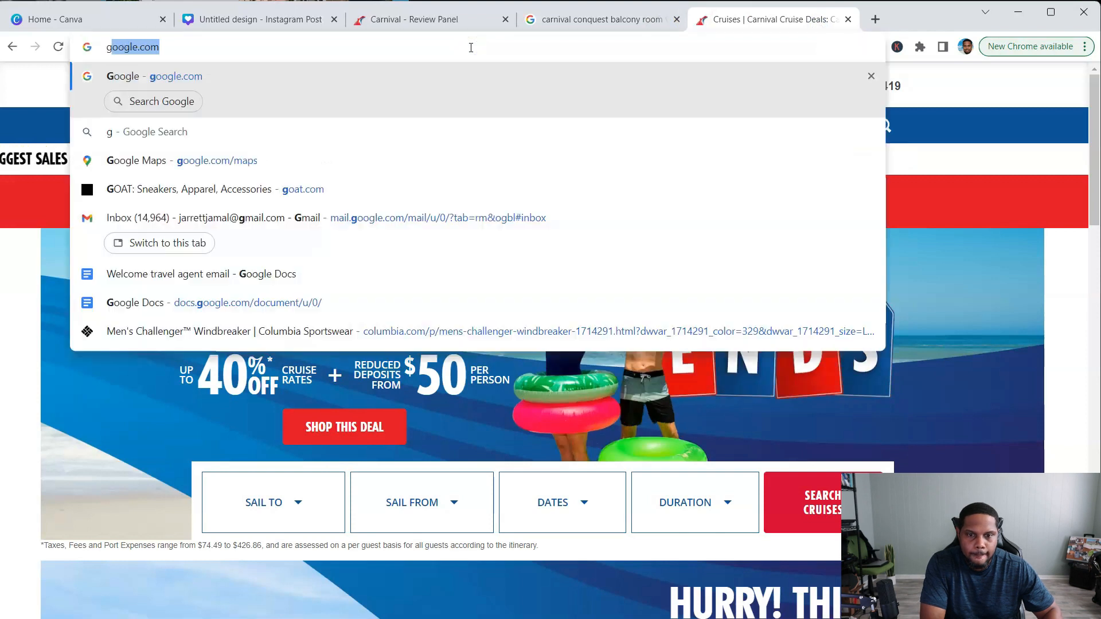
key("Return")
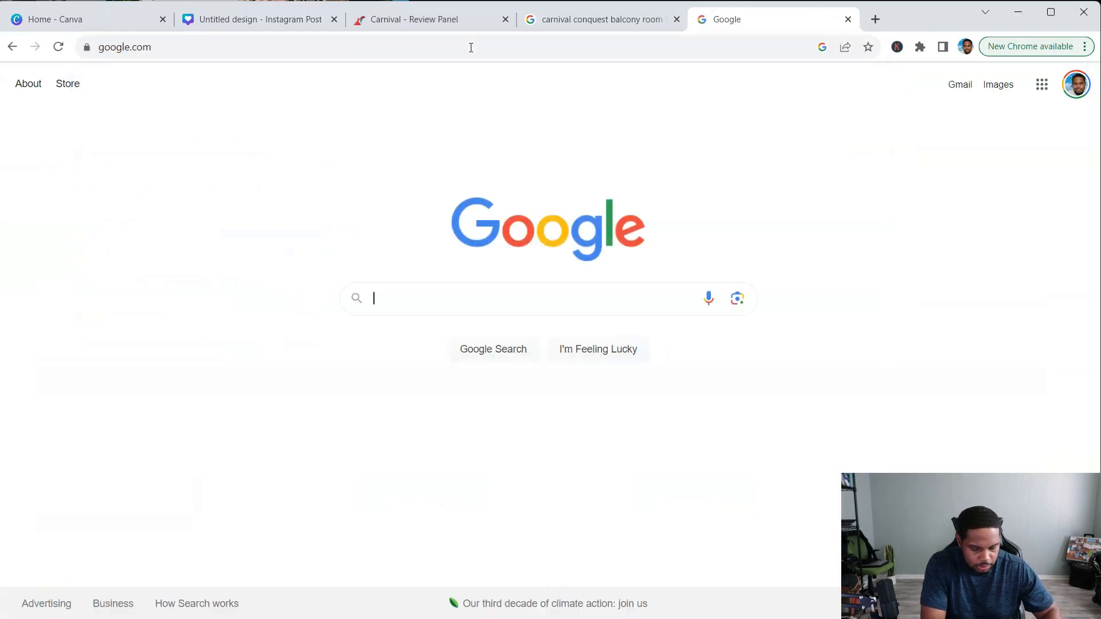
type("pexels")
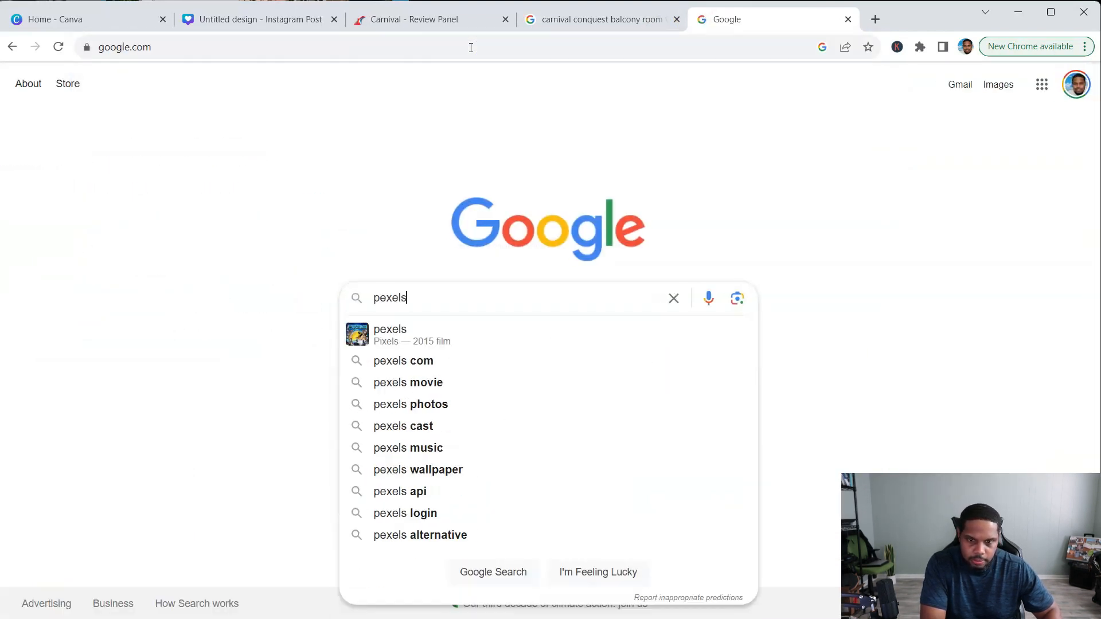
type(".com")
key("Return")
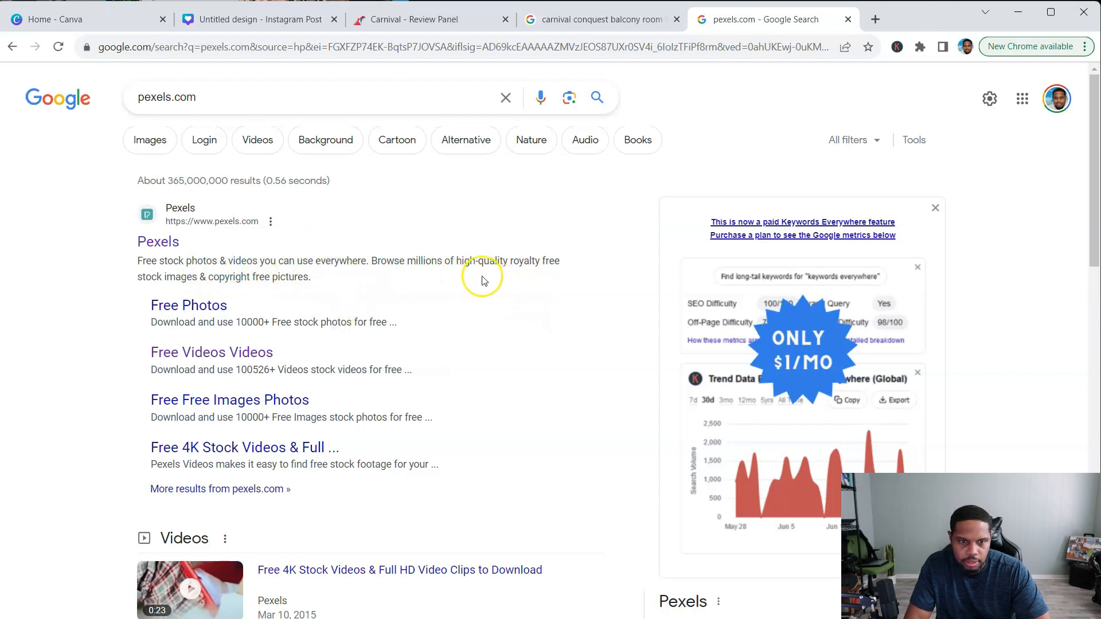
left_click(160, 252)
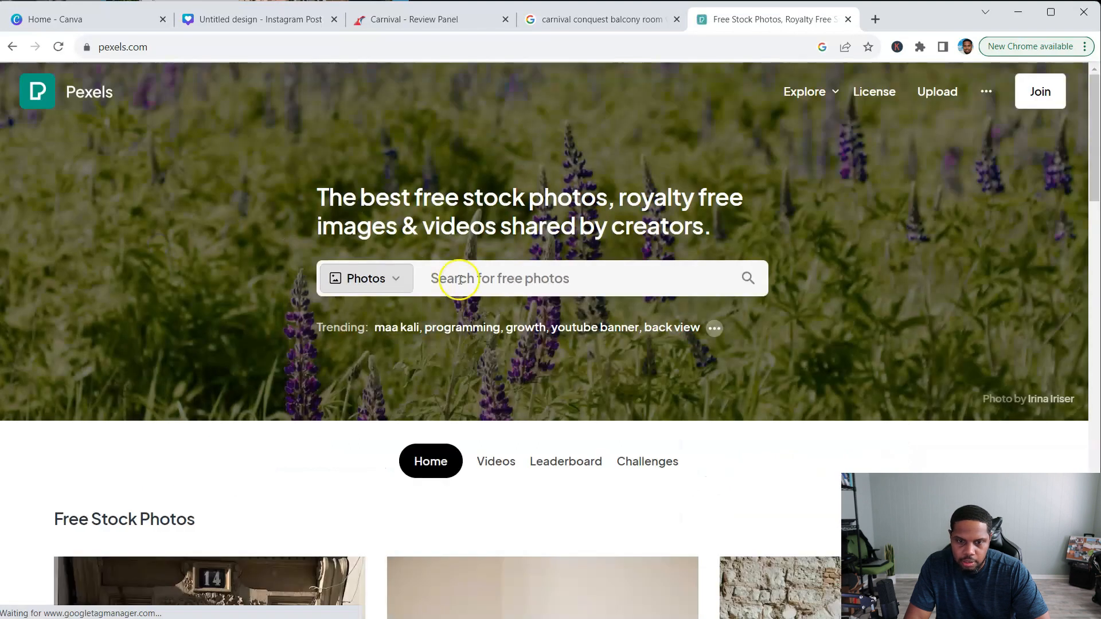
Step: Rerun the recent "Balcony Ship" photo search on Pexels and browse the resulting pictures
left_click(460, 280)
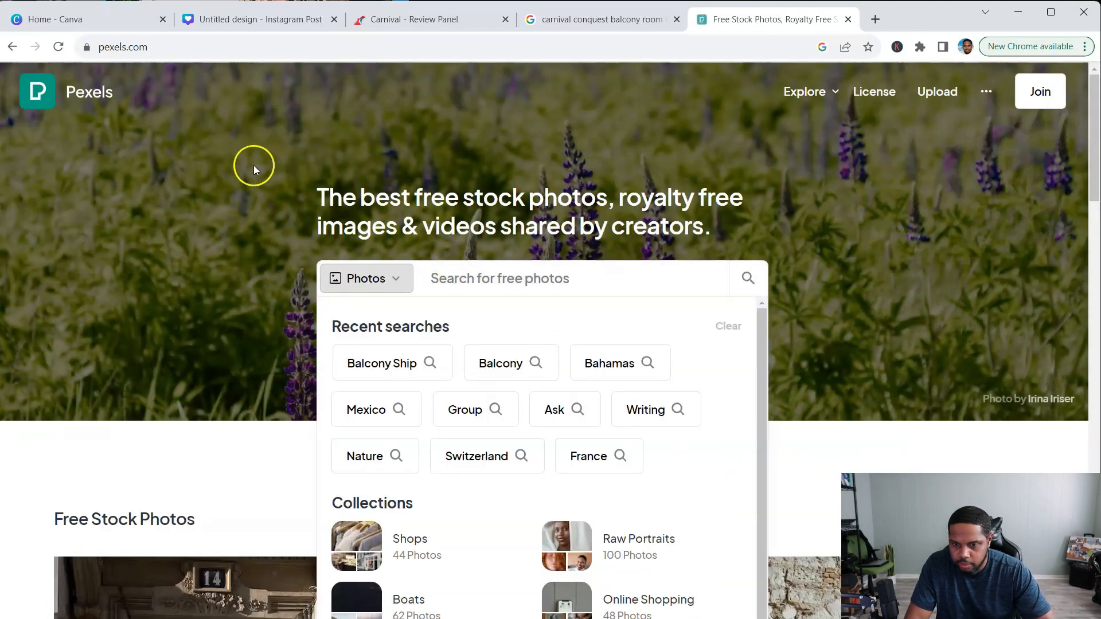
left_click(375, 367)
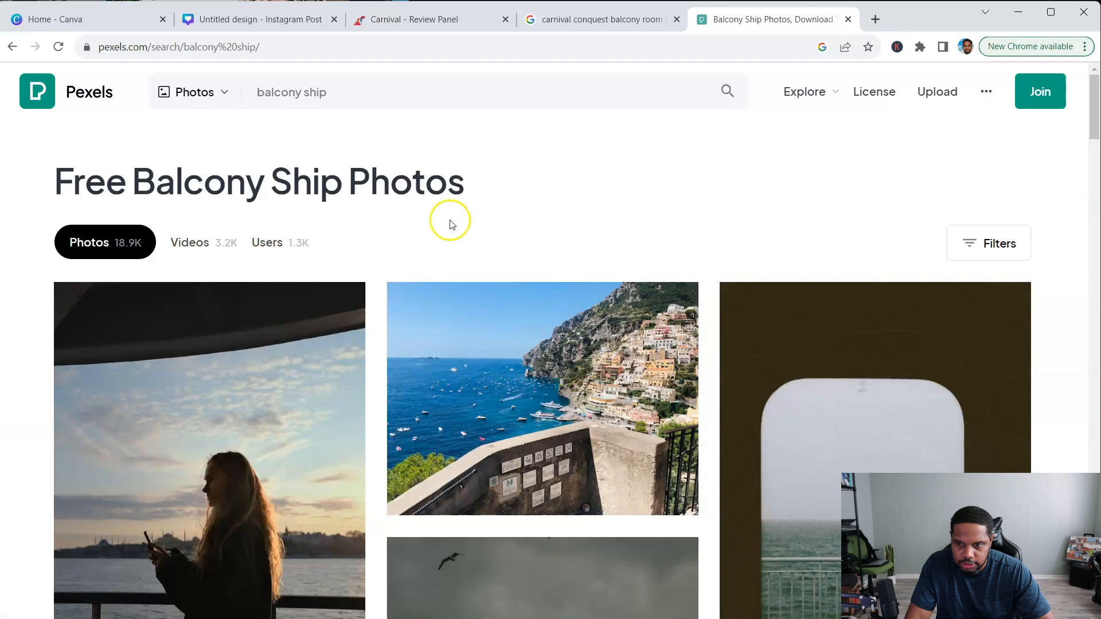
scroll(437, 370, "down", 15)
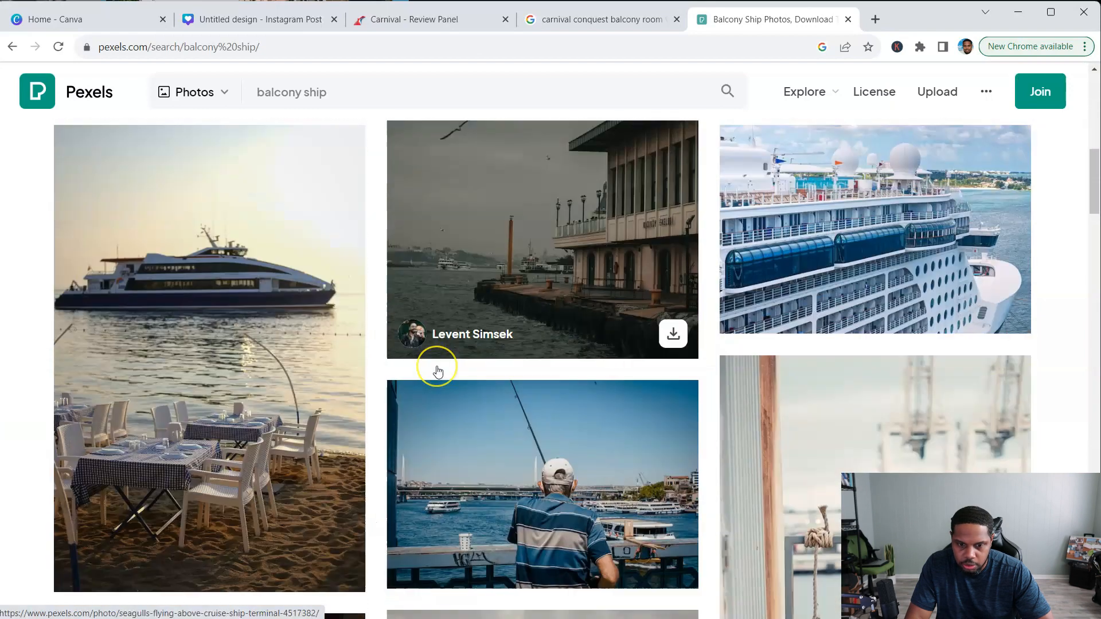
scroll(437, 370, "down", 5)
scroll(437, 370, "up", 10)
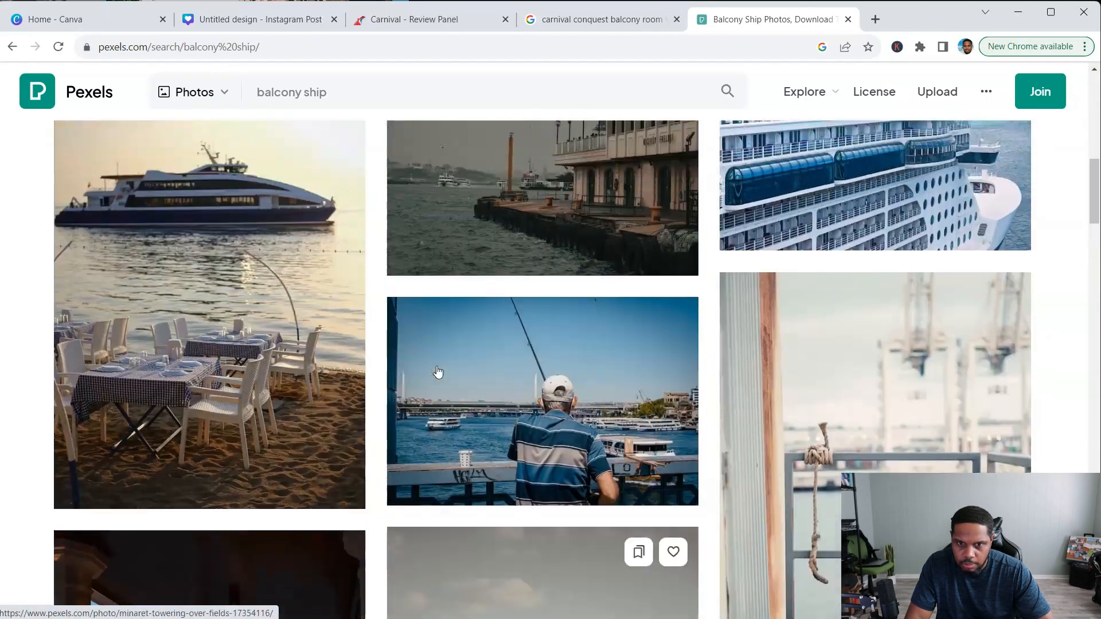
scroll(436, 370, "up", 5)
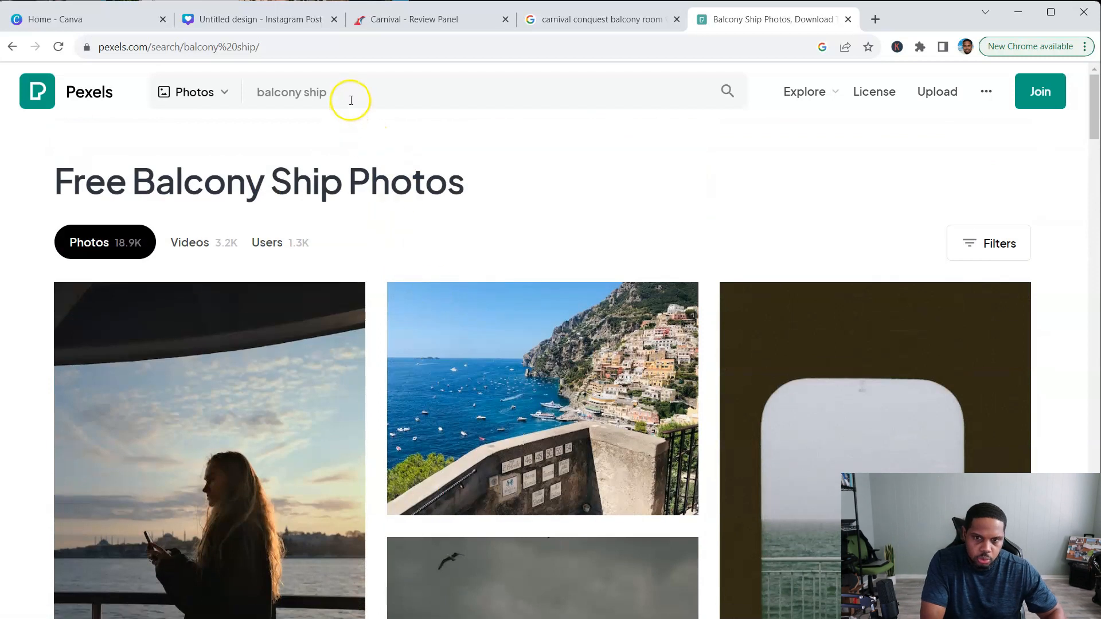
Step: Search Pexels for "cruise" photos and browse the resulting pictures
left_click(351, 97)
key("BackSpace")
key("BackSpace")
key("BackSpace")
key("BackSpace")
key("BackSpace")
key("BackSpace")
key("BackSpace")
key("BackSpace")
key("BackSpace")
key("BackSpace")
key("BackSpace")
key("BackSpace")
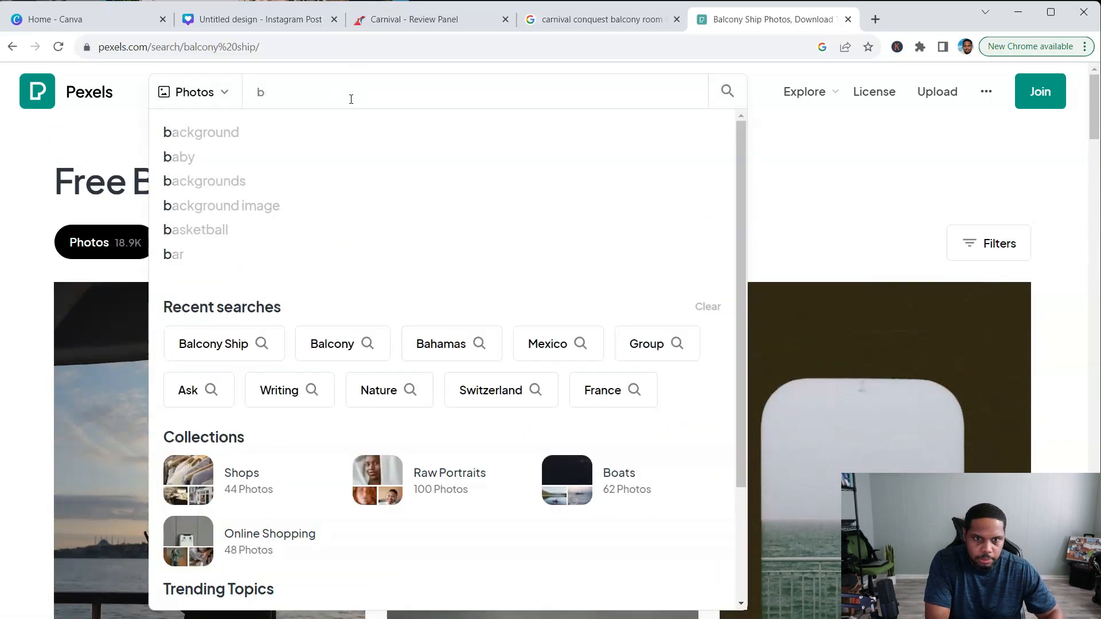
type("ac")
key("BackSpace")
key("BackSpace")
type("cruise")
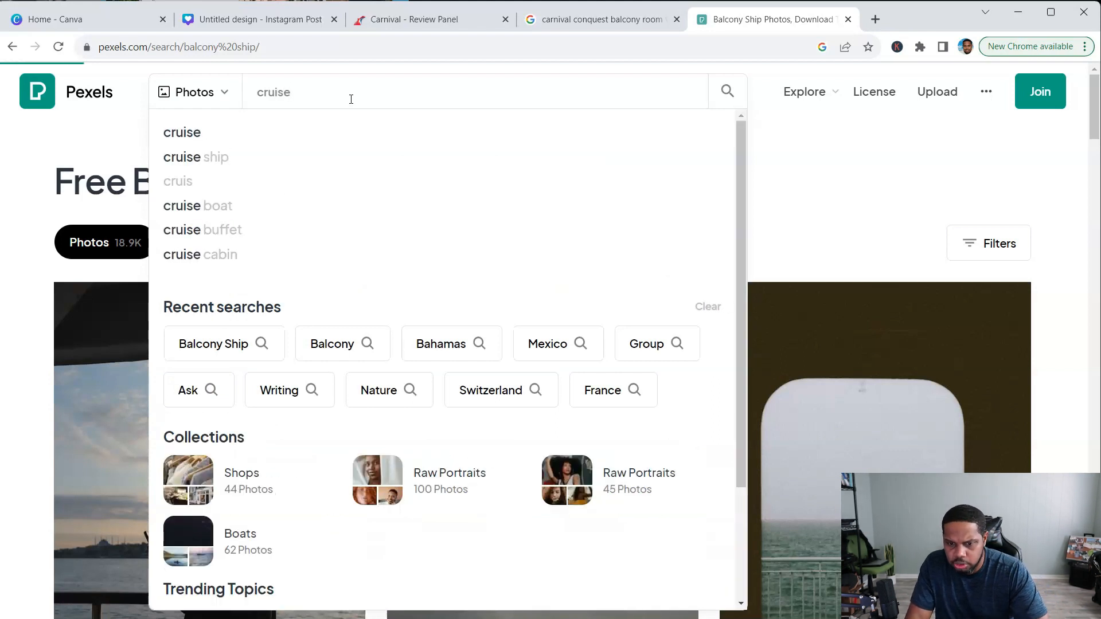
key("Return")
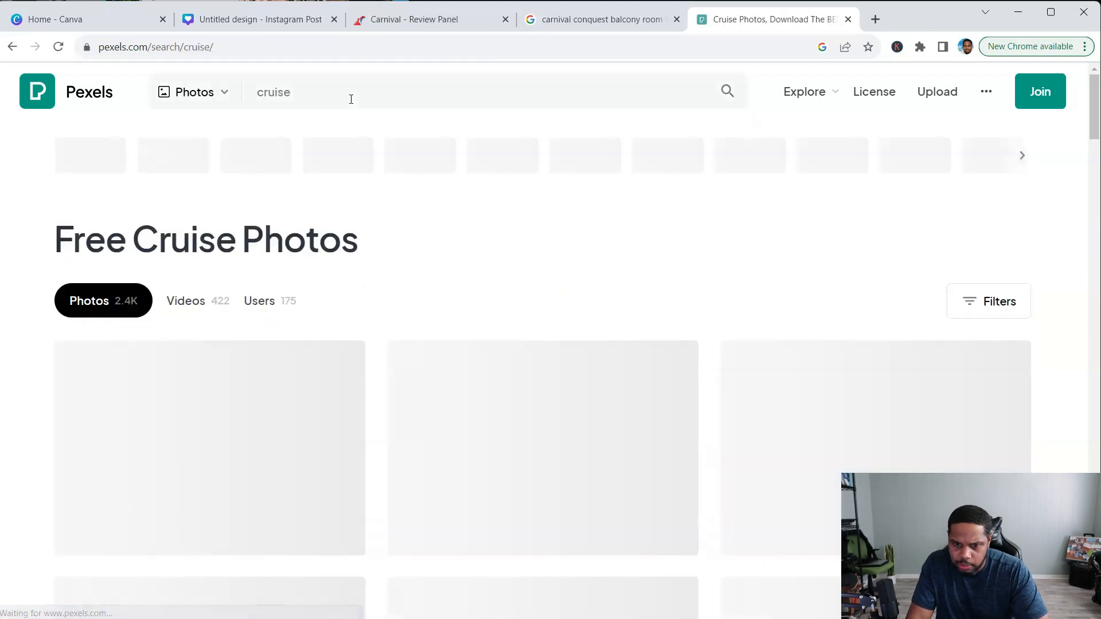
scroll(434, 373, "down", 3)
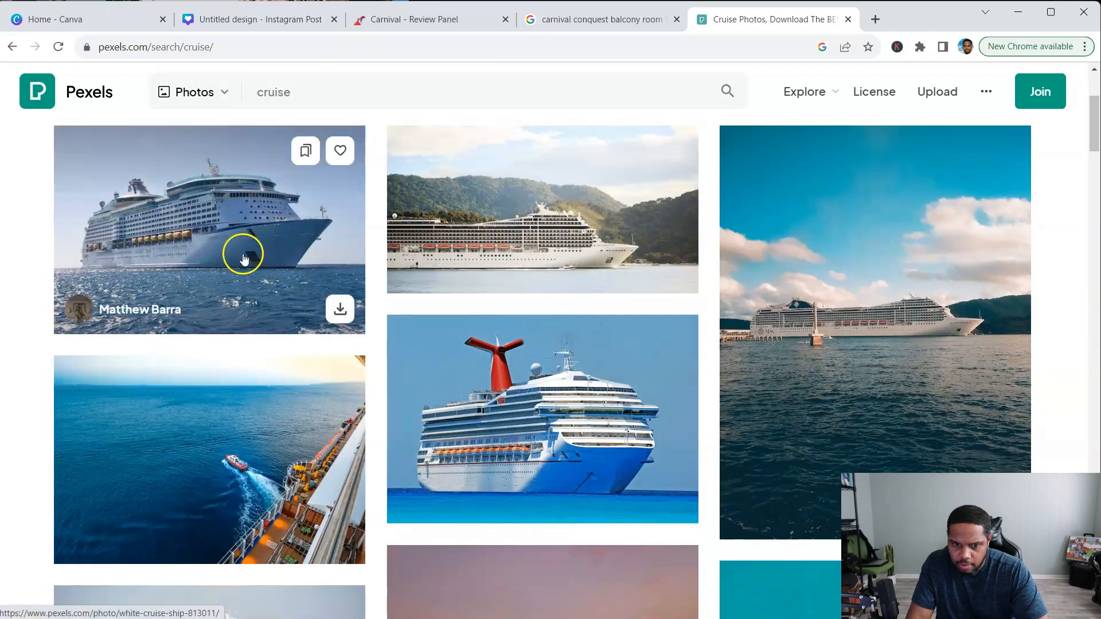
scroll(349, 393, "down", 5)
scroll(352, 400, "down", 6)
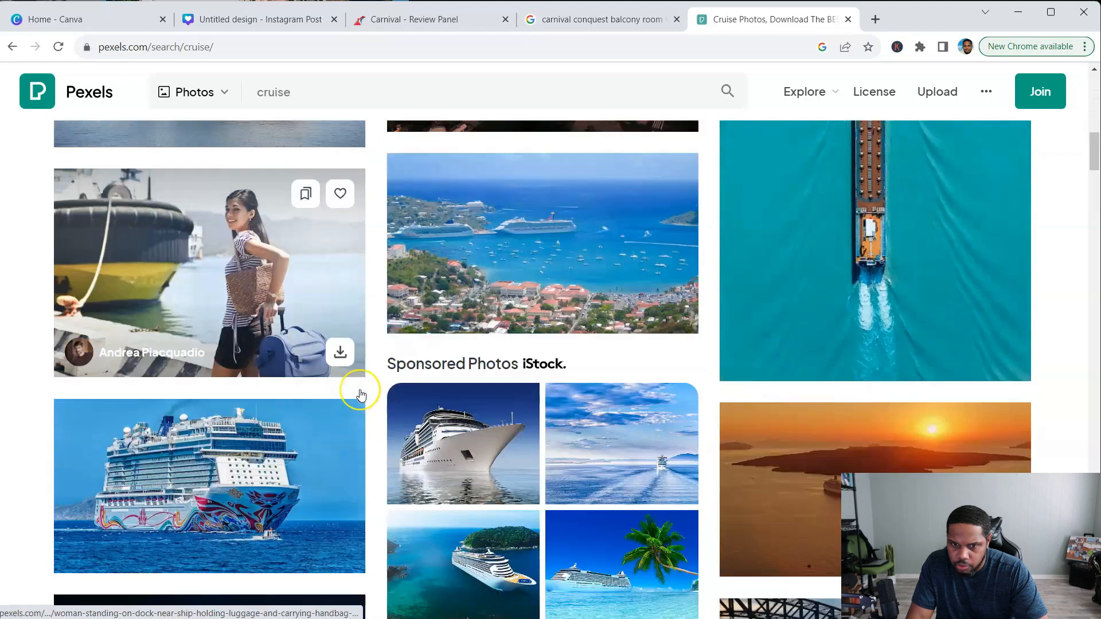
scroll(359, 394, "up", 4)
scroll(361, 395, "up", 10)
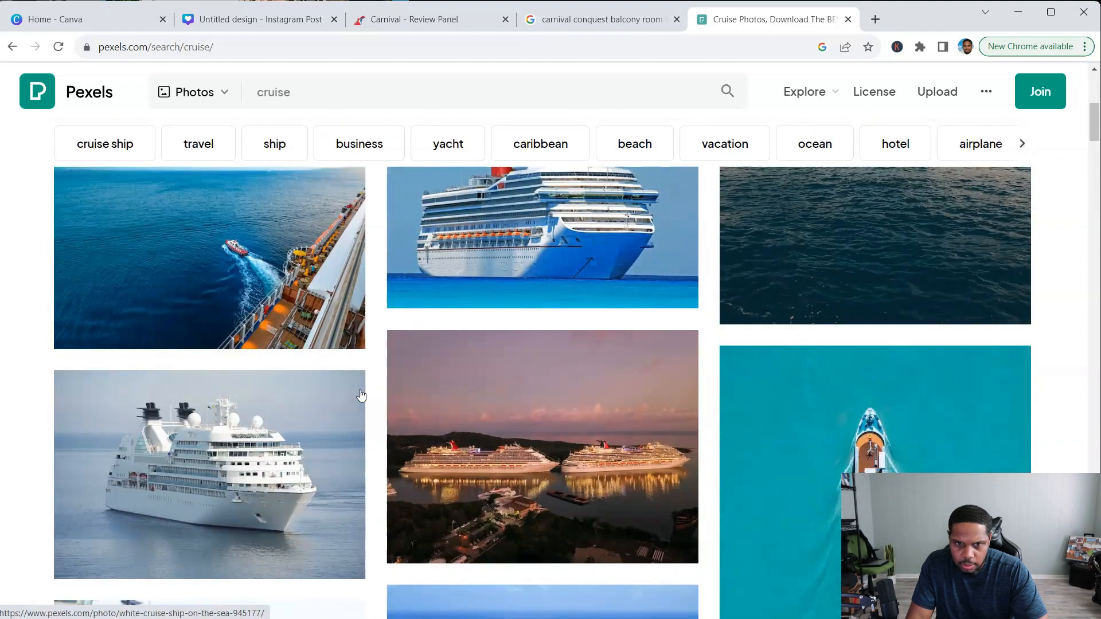
scroll(360, 395, "up", 2)
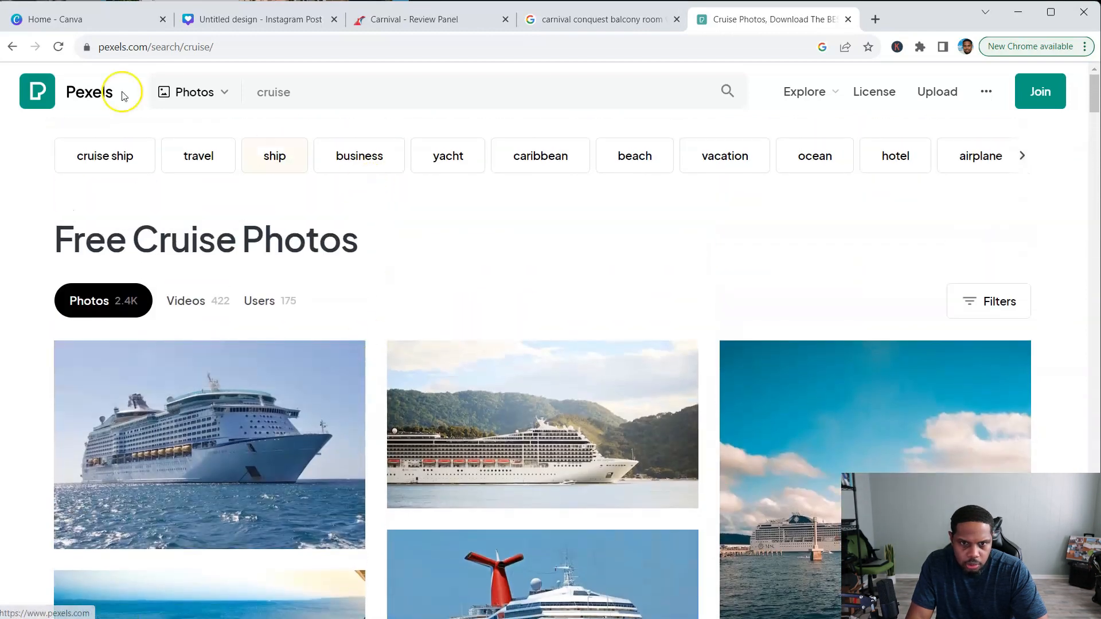
Step: Search Pexels for "beach" photos and browse the resulting pictures
left_click(12, 46)
left_click_drag(344, 91, 247, 95)
type("beach")
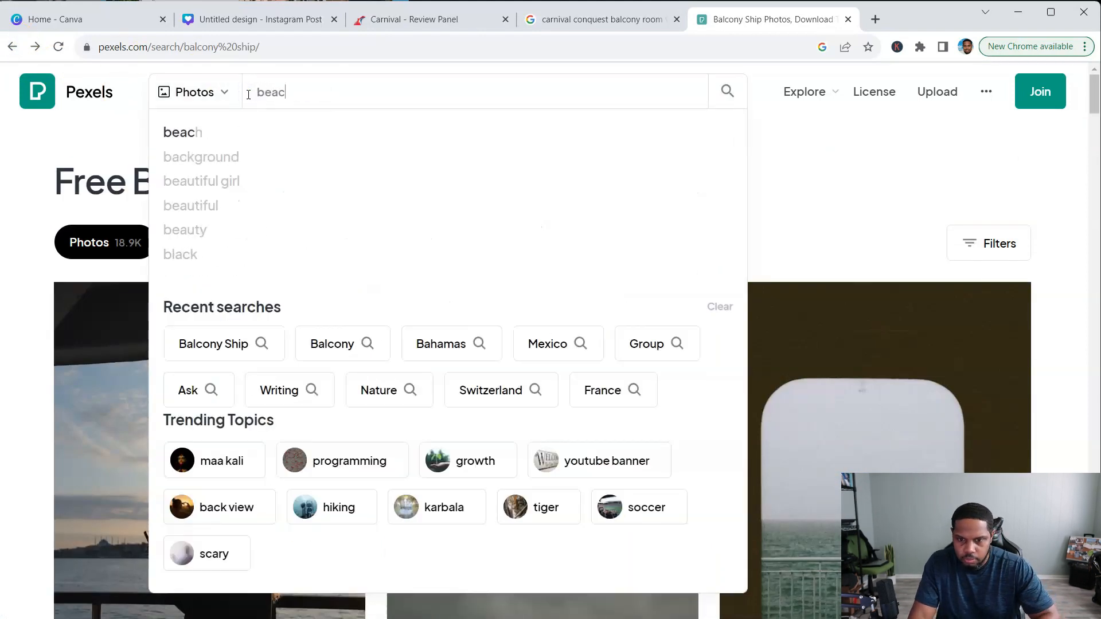
key("Return")
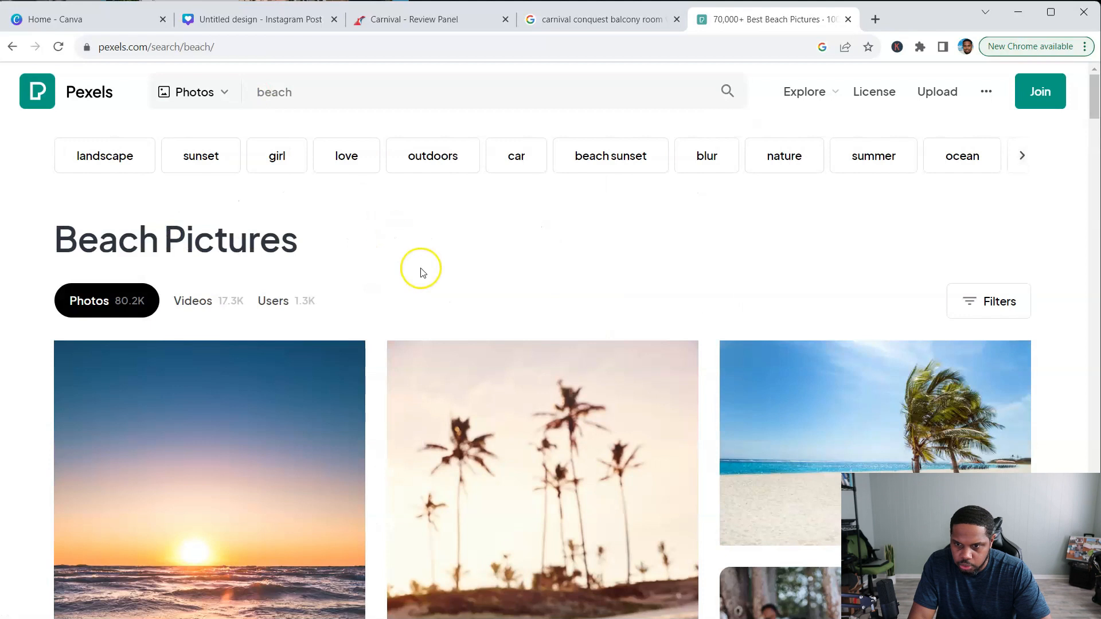
scroll(493, 356, "down", 4)
scroll(495, 359, "down", 7)
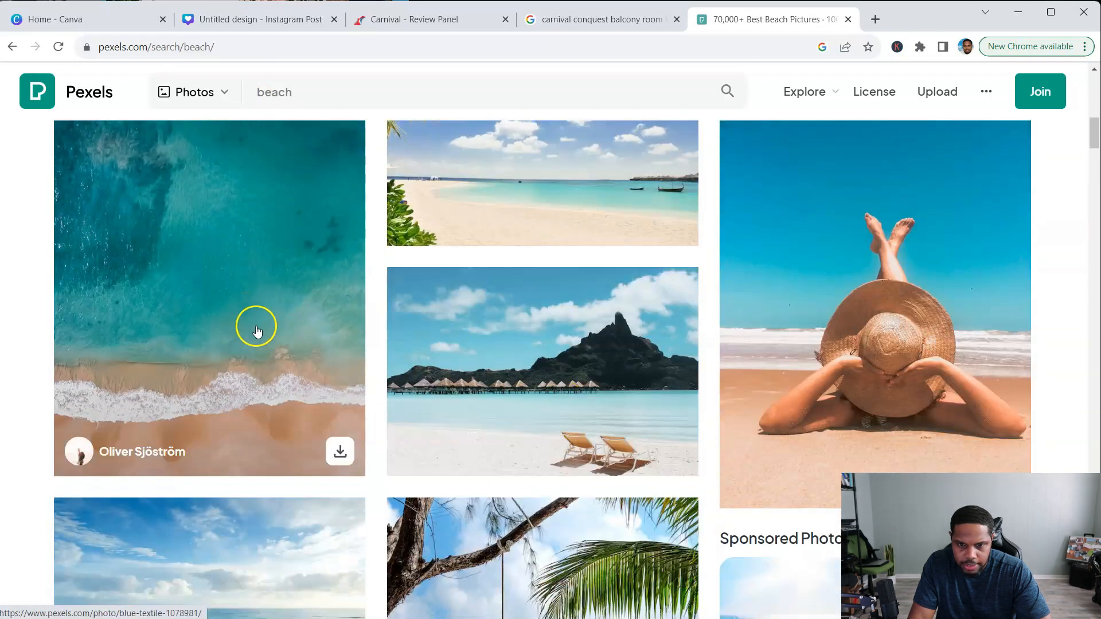
scroll(299, 394, "down", 5)
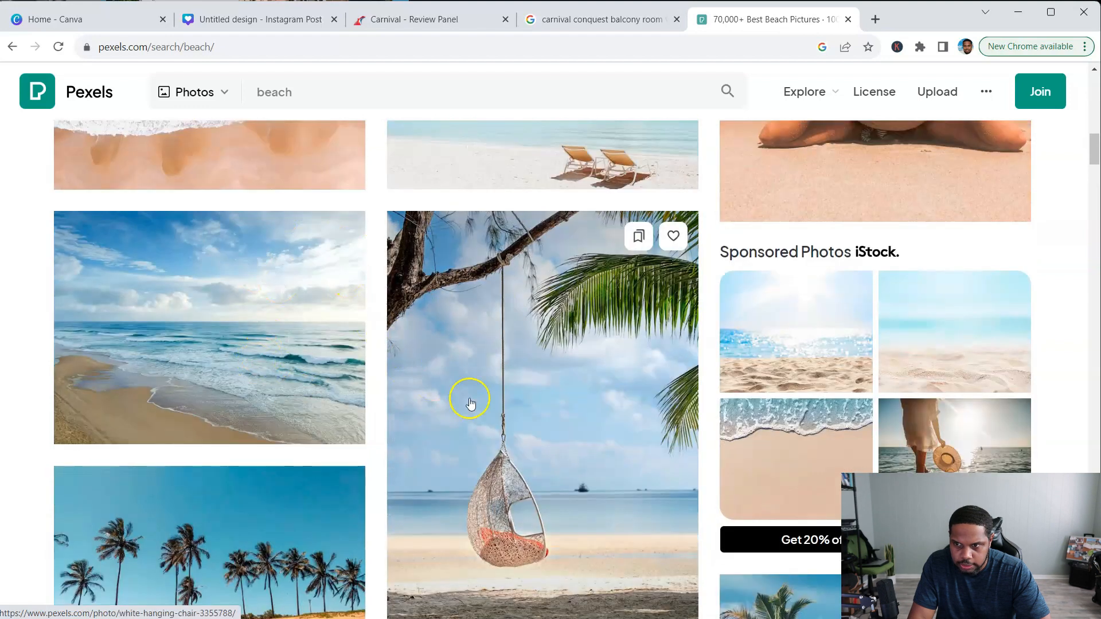
scroll(378, 367, "up", 10)
scroll(369, 349, "up", 3)
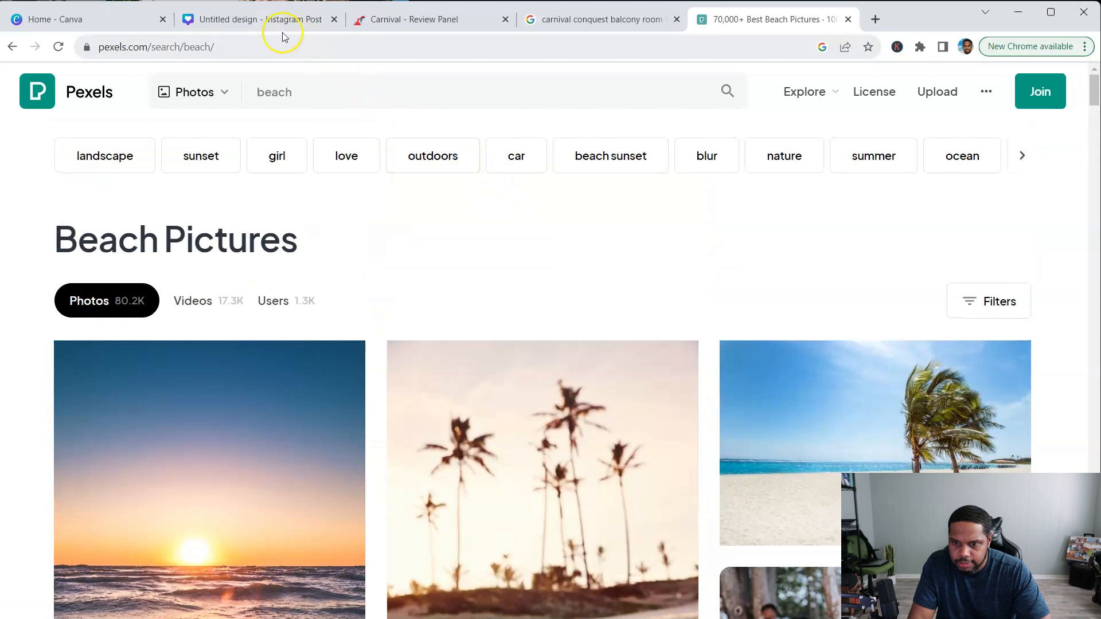
Step: Switch back to the Canva design and look through the uploaded images
left_click(268, 22)
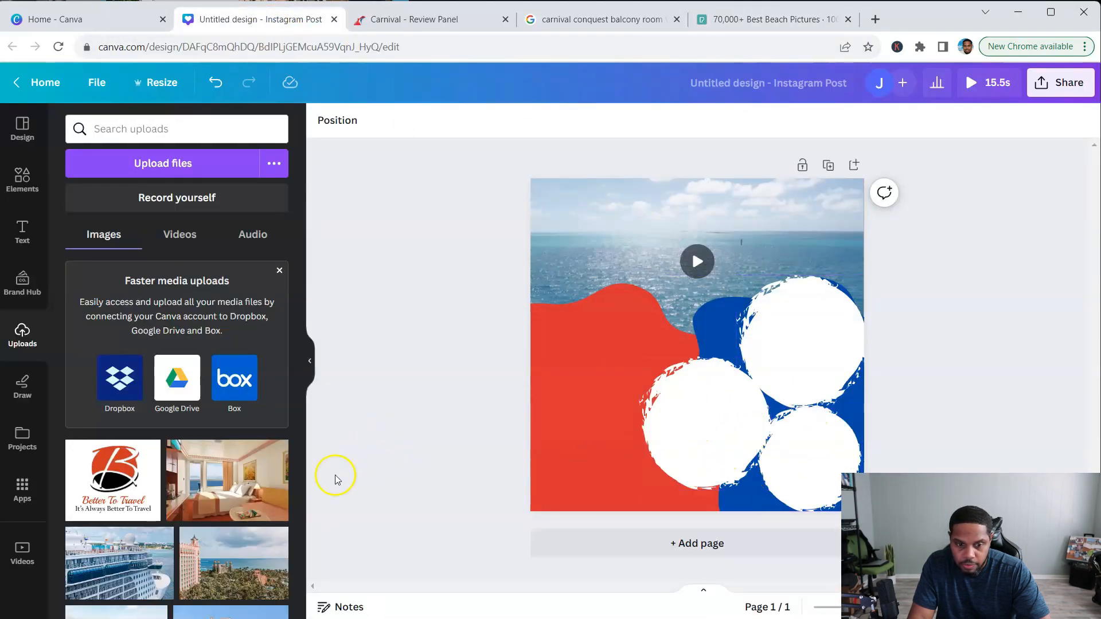
scroll(240, 474, "down", 2)
scroll(240, 473, "up", 2)
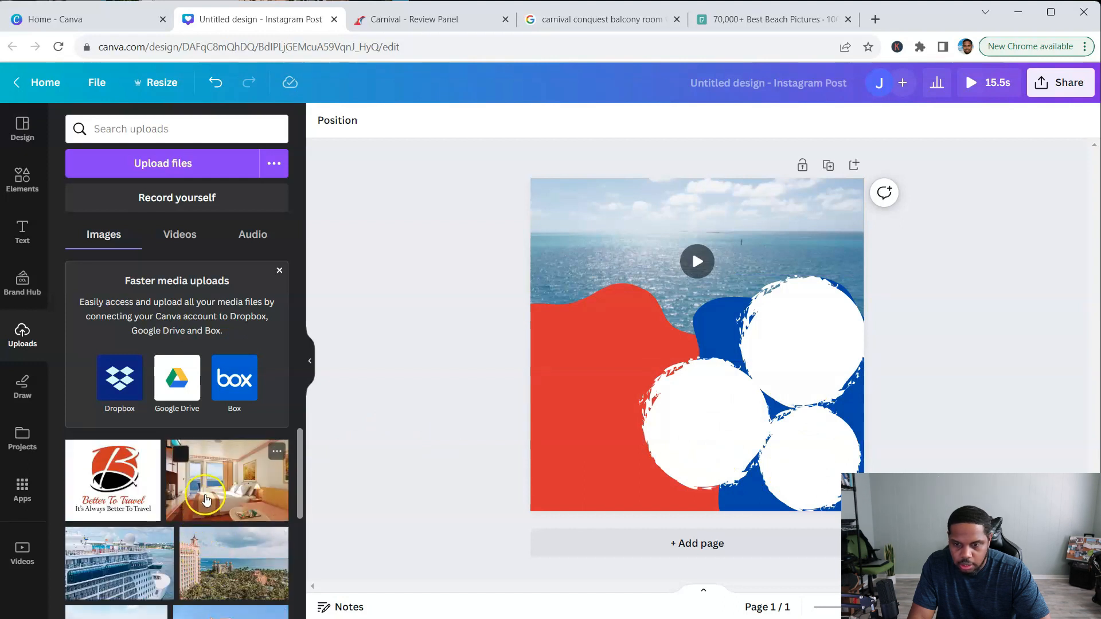
left_click(210, 488)
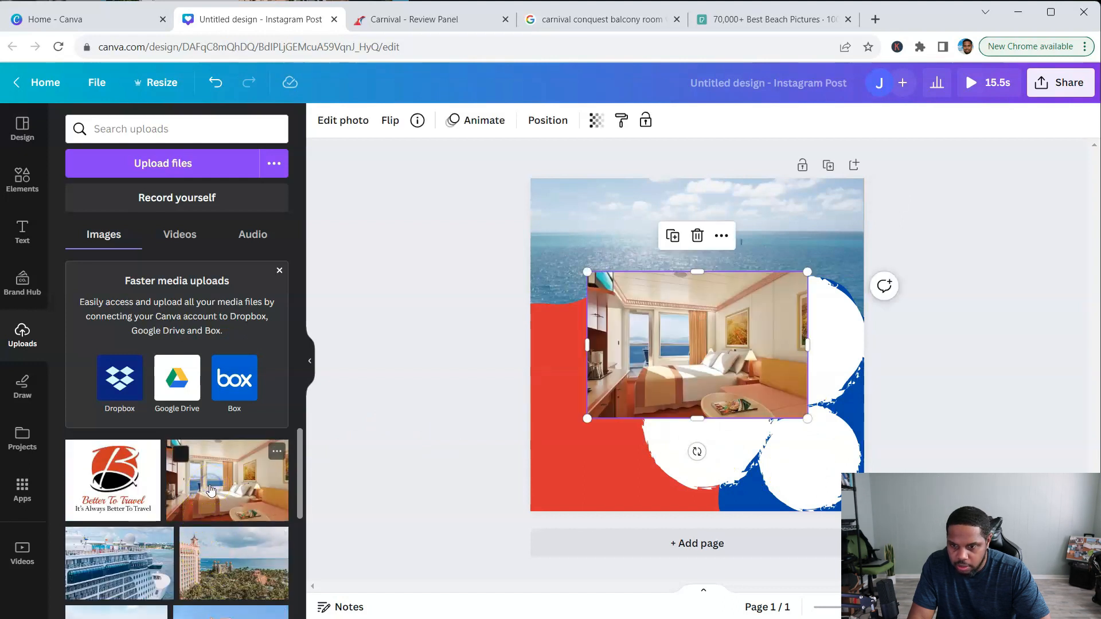
left_click_drag(668, 341, 718, 354)
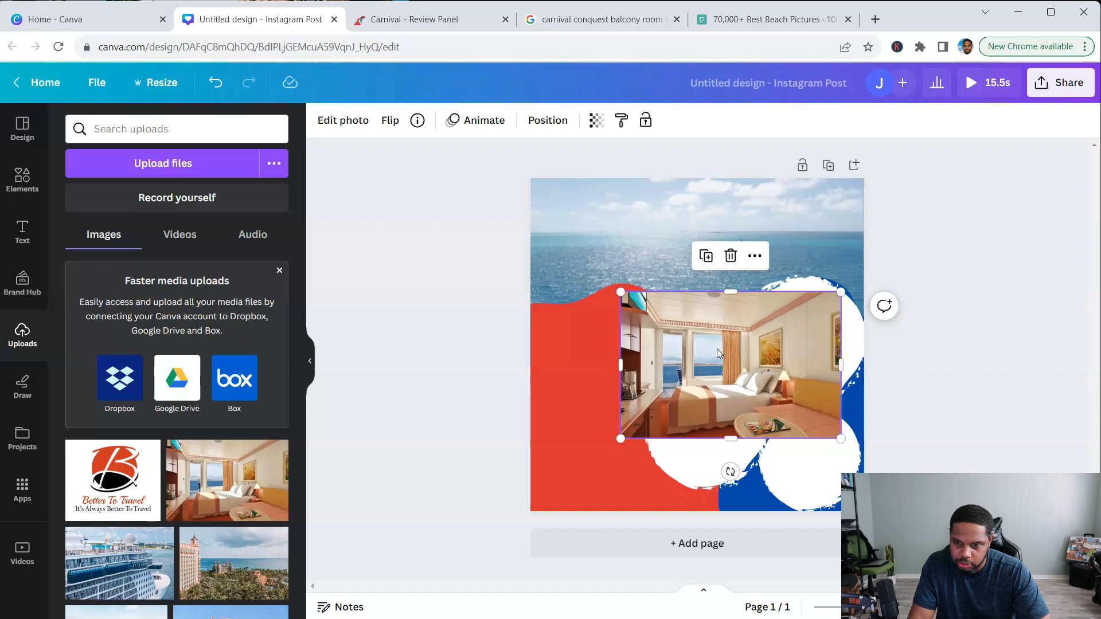
left_click_drag(726, 365, 706, 377)
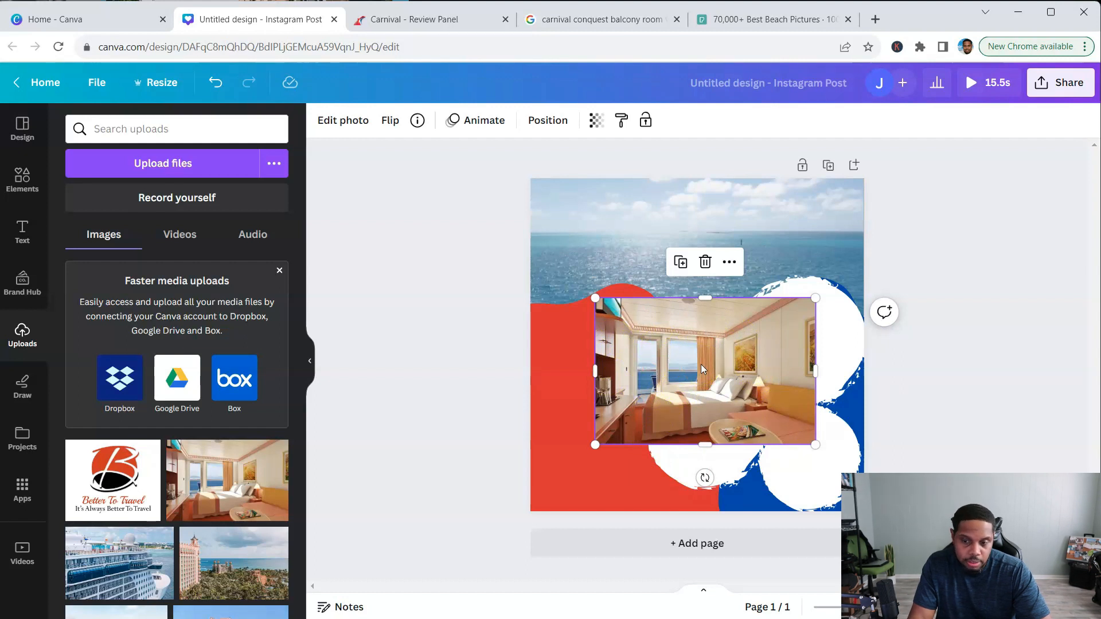
left_click(736, 347)
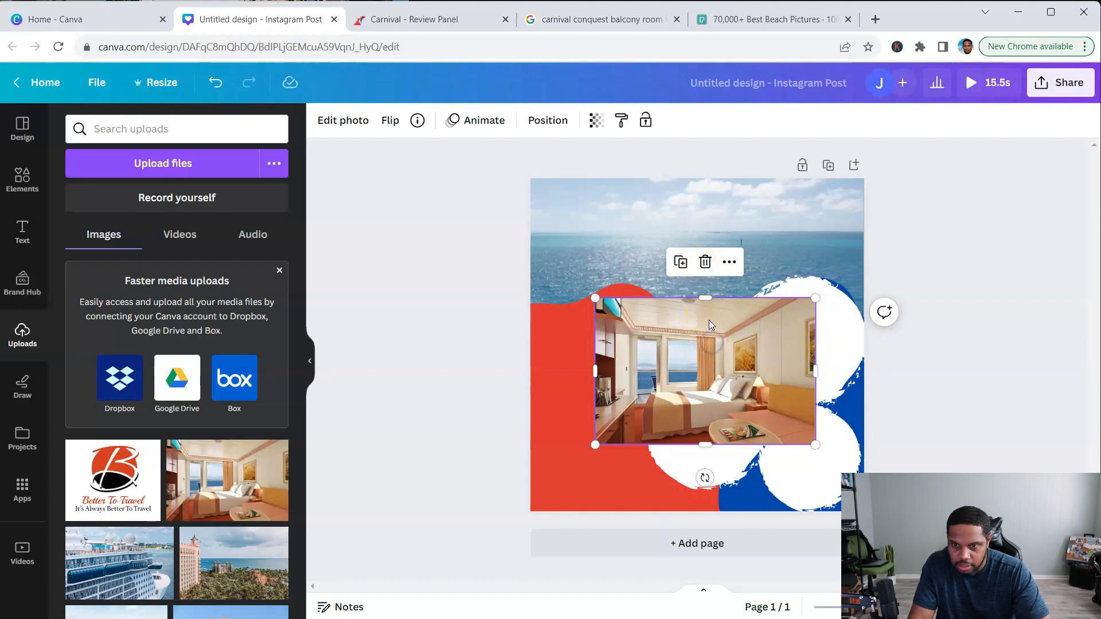
left_click(706, 262)
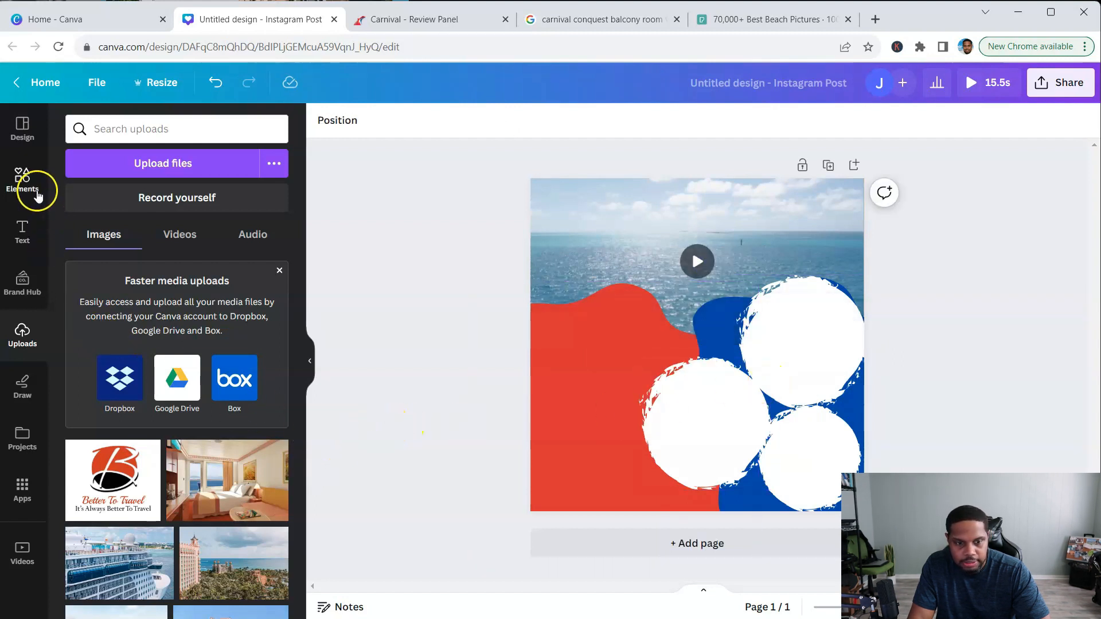
Step: Add a plain circle frame from the Circle elements and shrink it to fit inside the upper white brush circle
left_click(26, 179)
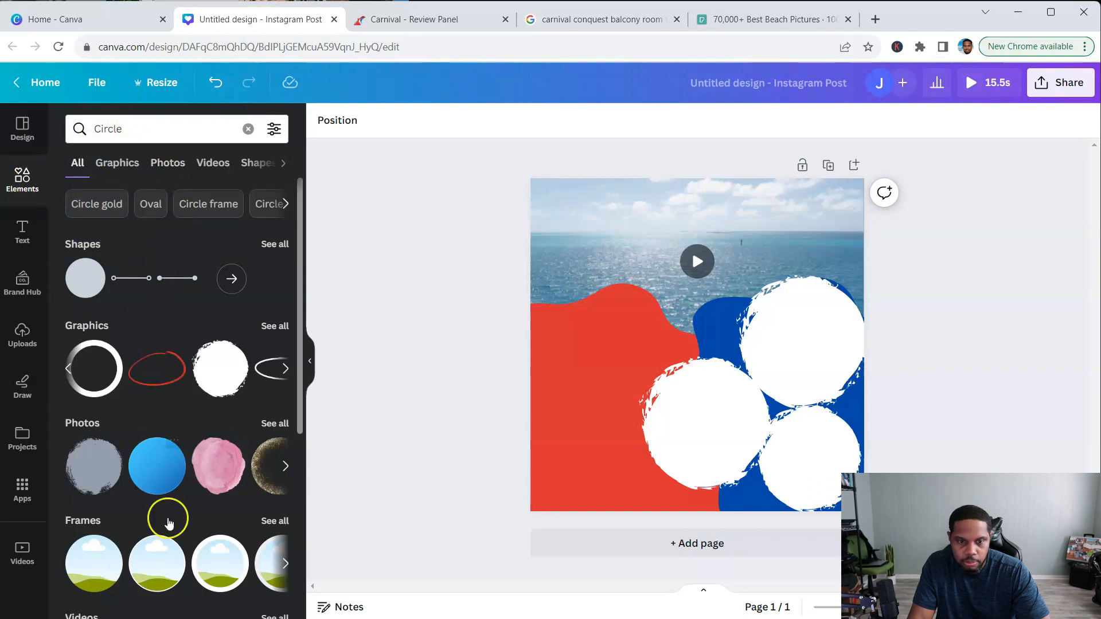
left_click_drag(298, 265, 301, 295)
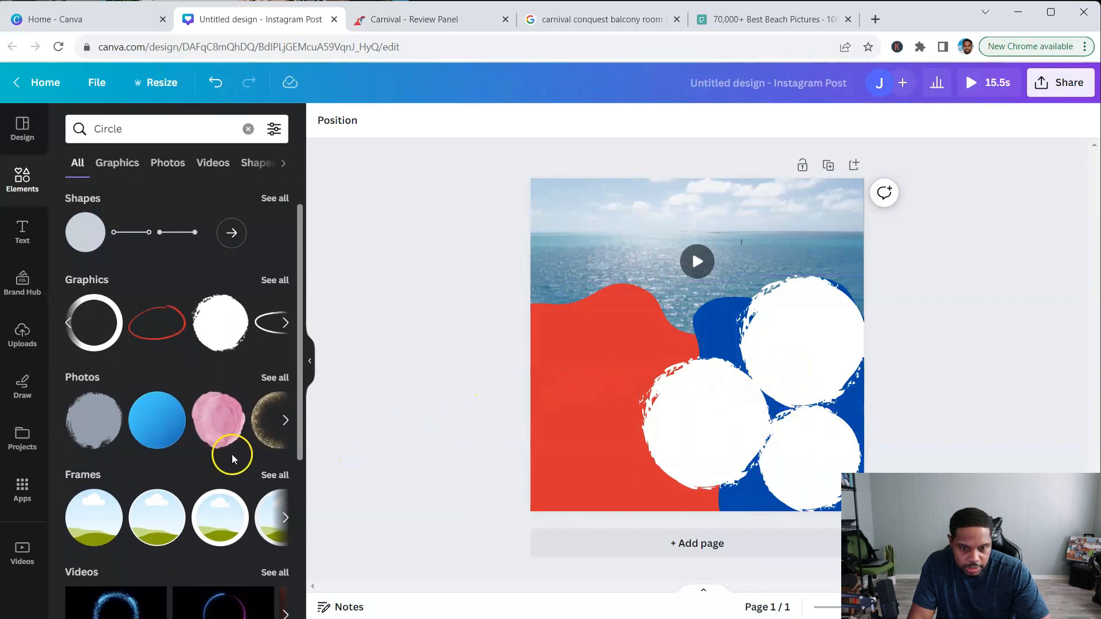
scroll(229, 358, "down", 3)
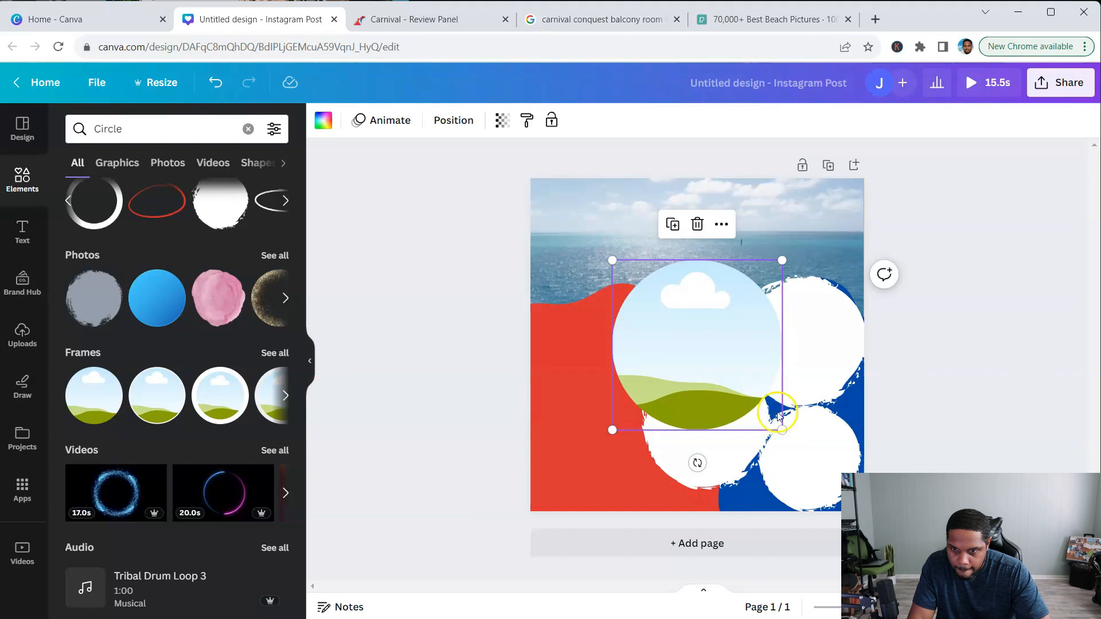
left_click_drag(781, 427, 710, 356)
left_click(661, 311)
left_click_drag(661, 311, 804, 341)
left_click_drag(753, 293, 750, 289)
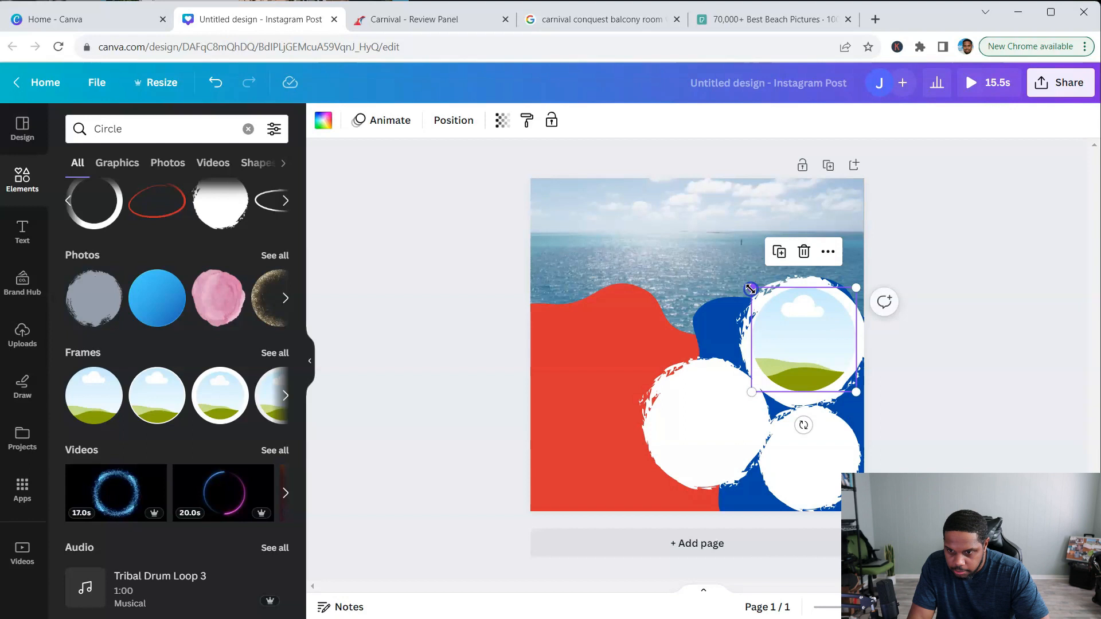
mouse_move(858, 394)
left_mouse_down()
mouse_move(872, 408)
mouse_move(855, 393)
left_mouse_up()
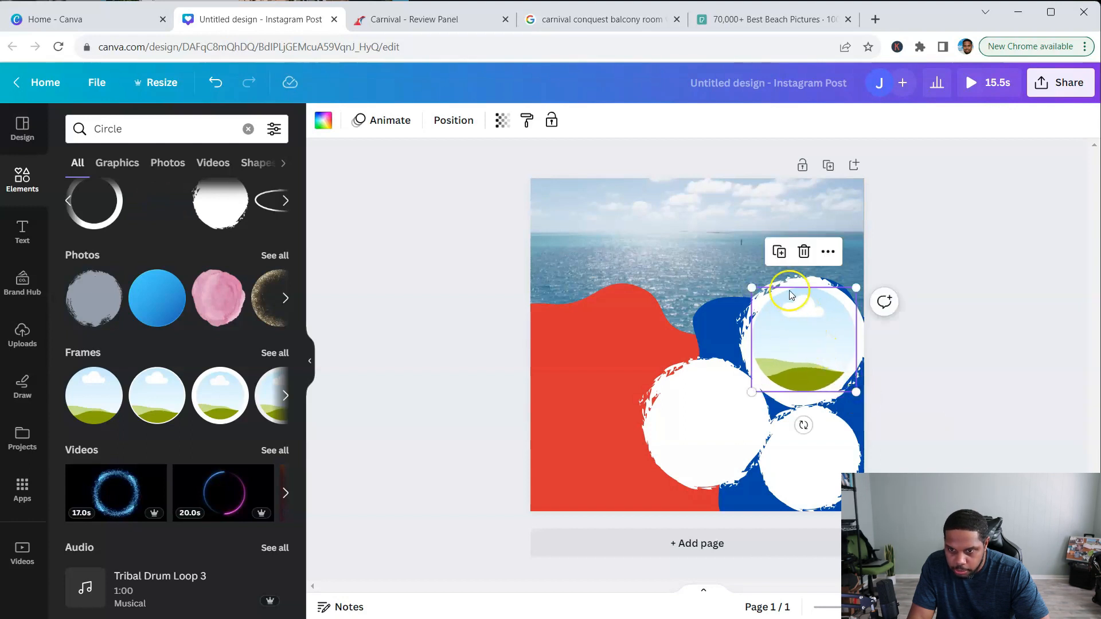
Step: Duplicate the circle frame for the other two brush circles, fitting one between the blobs and a smaller one in the lowest circle
left_click(778, 252)
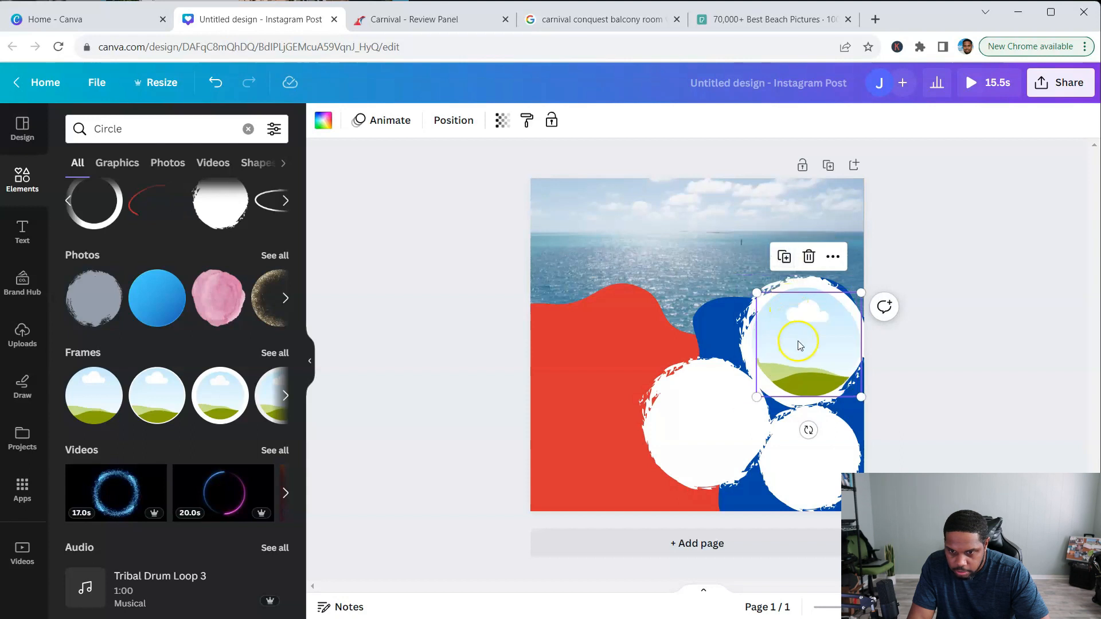
left_click_drag(798, 343, 696, 422)
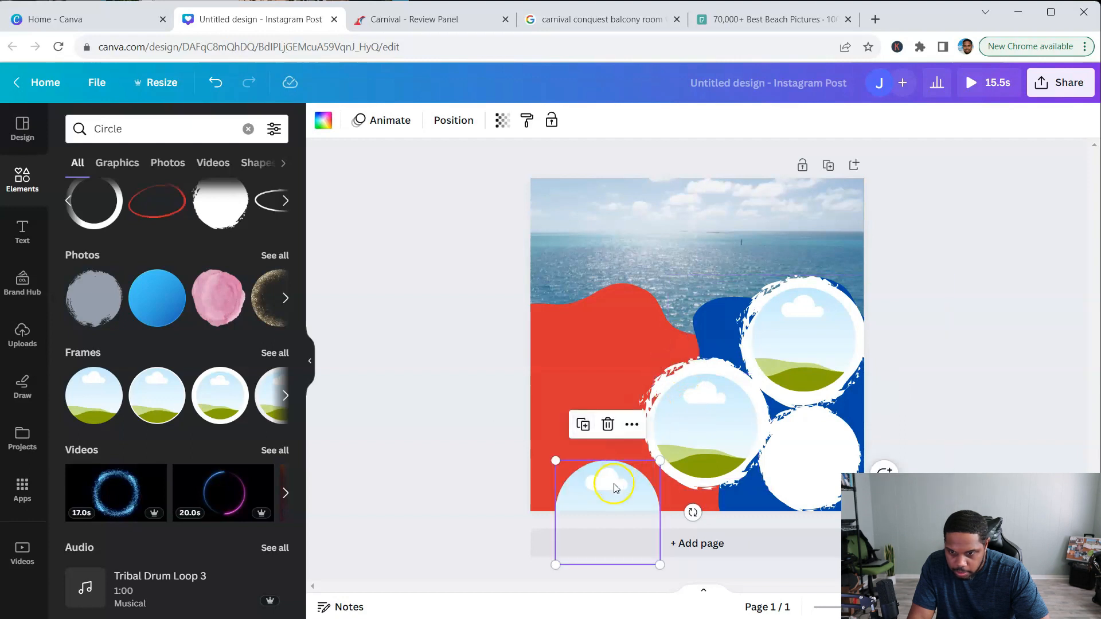
left_click_drag(611, 492, 811, 437)
left_click_drag(756, 408, 779, 432)
left_click_drag(811, 468, 802, 456)
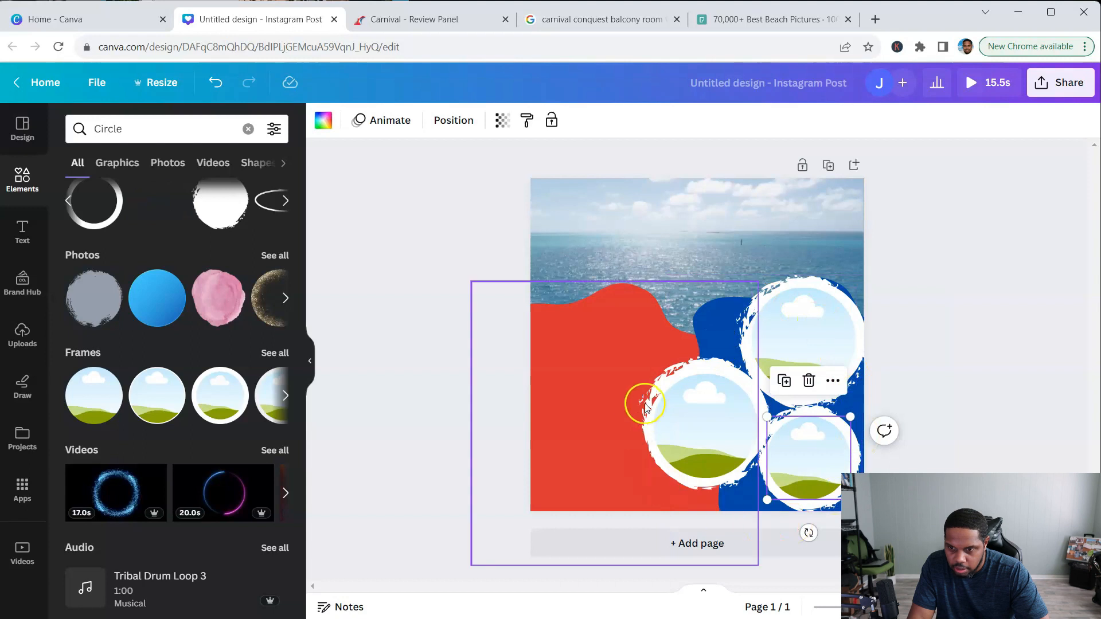
left_click(979, 297)
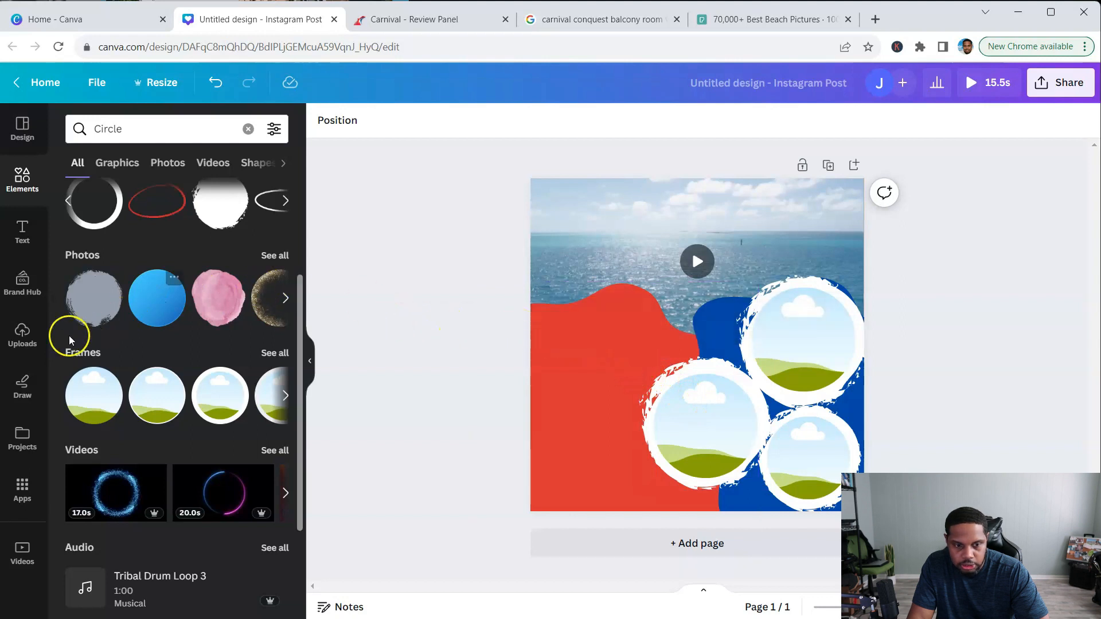
Step: Fill the smallest circle frame with the uploaded balcony cabin photo
left_click(23, 339)
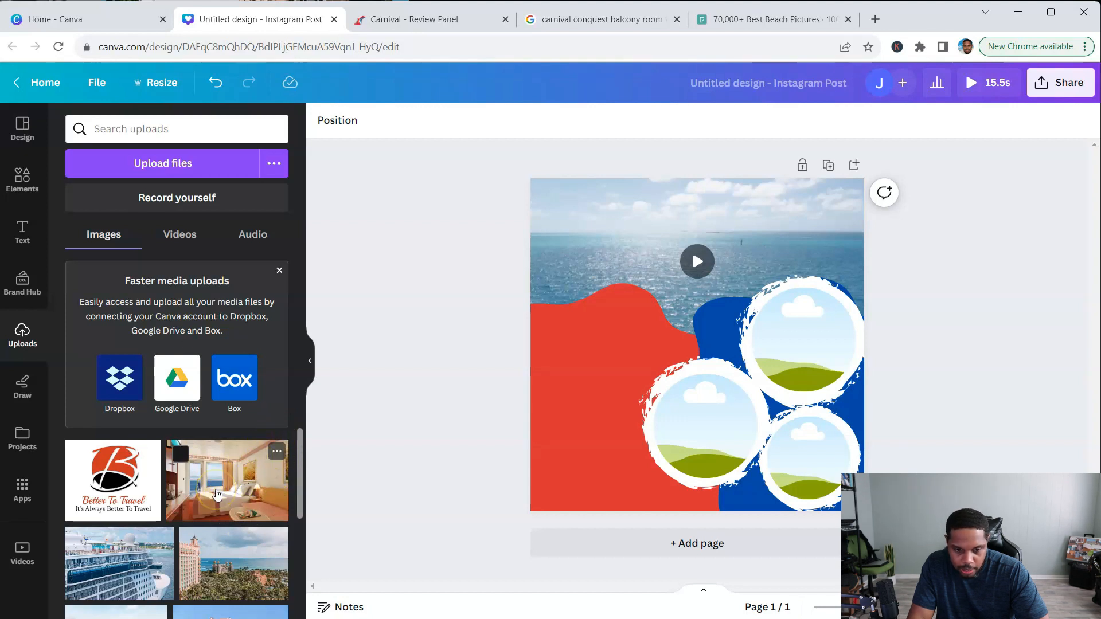
left_click_drag(216, 479, 643, 499)
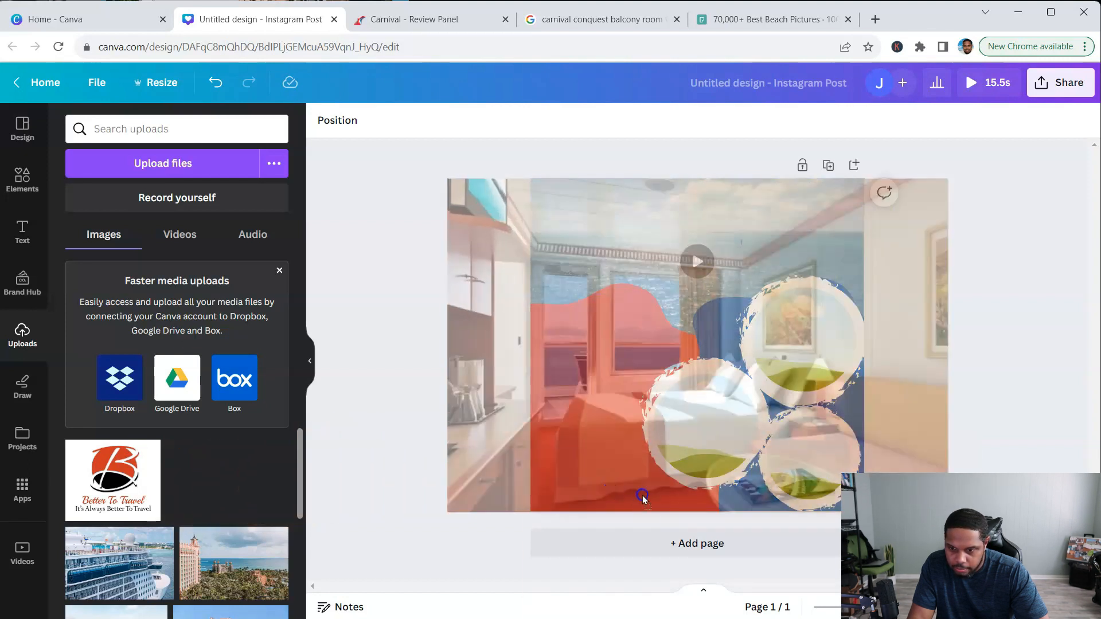
left_click_drag(772, 506, 806, 455)
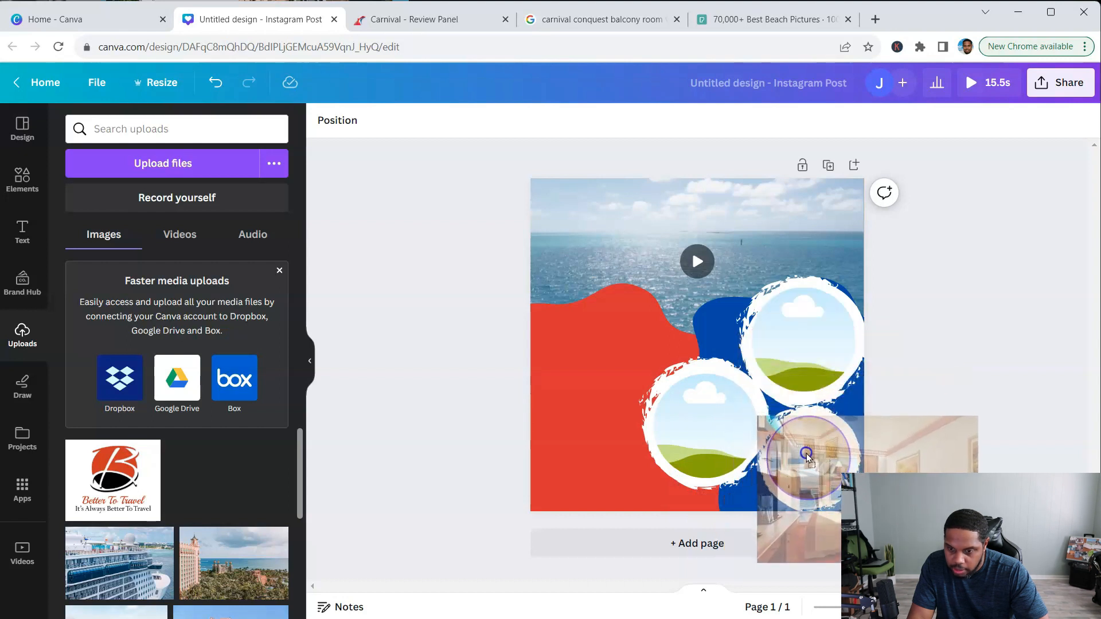
left_click_drag(806, 454, 807, 456)
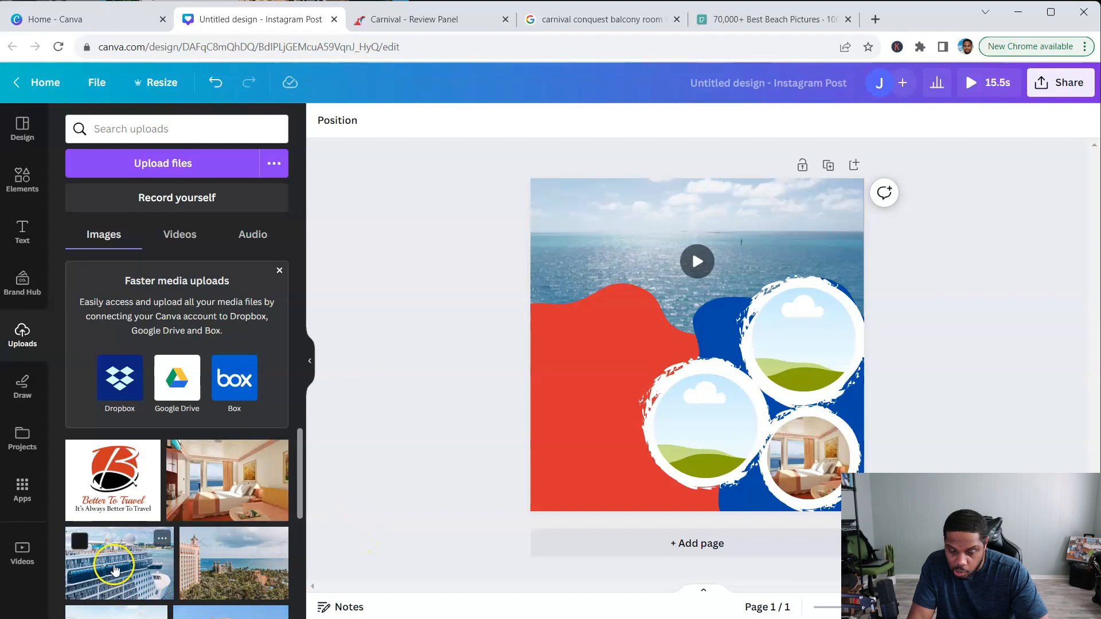
Step: Fill the upper frame with the uploaded cruise ship photo and the frame between the blobs with the aerial resort photo
left_click(115, 570)
left_click_drag(115, 569, 789, 342)
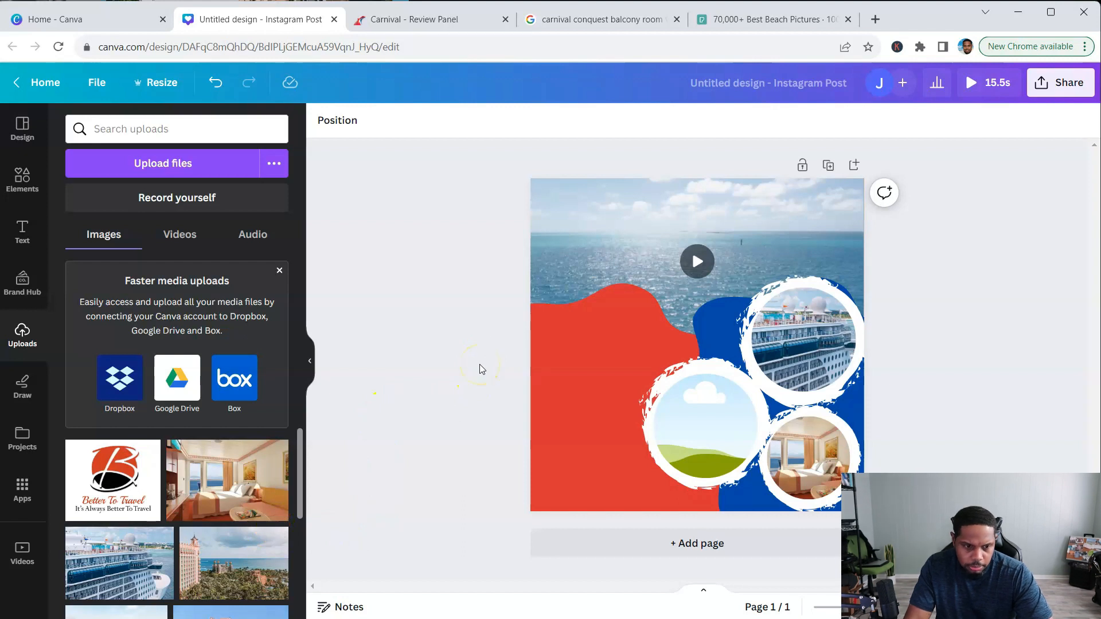
scroll(235, 511, "down", 3)
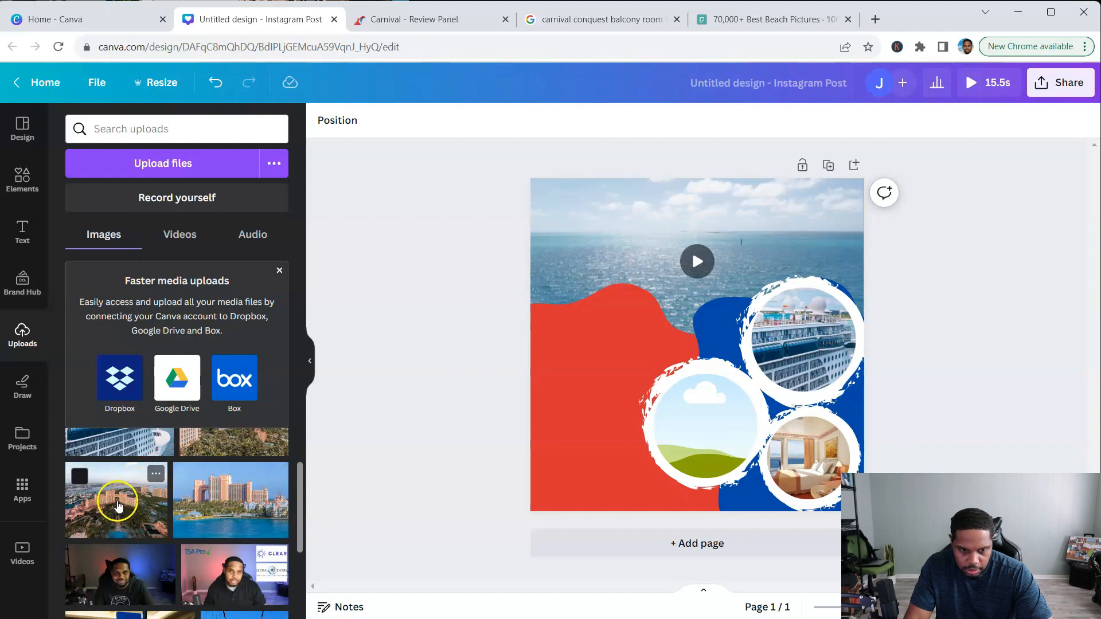
left_click_drag(113, 494, 682, 424)
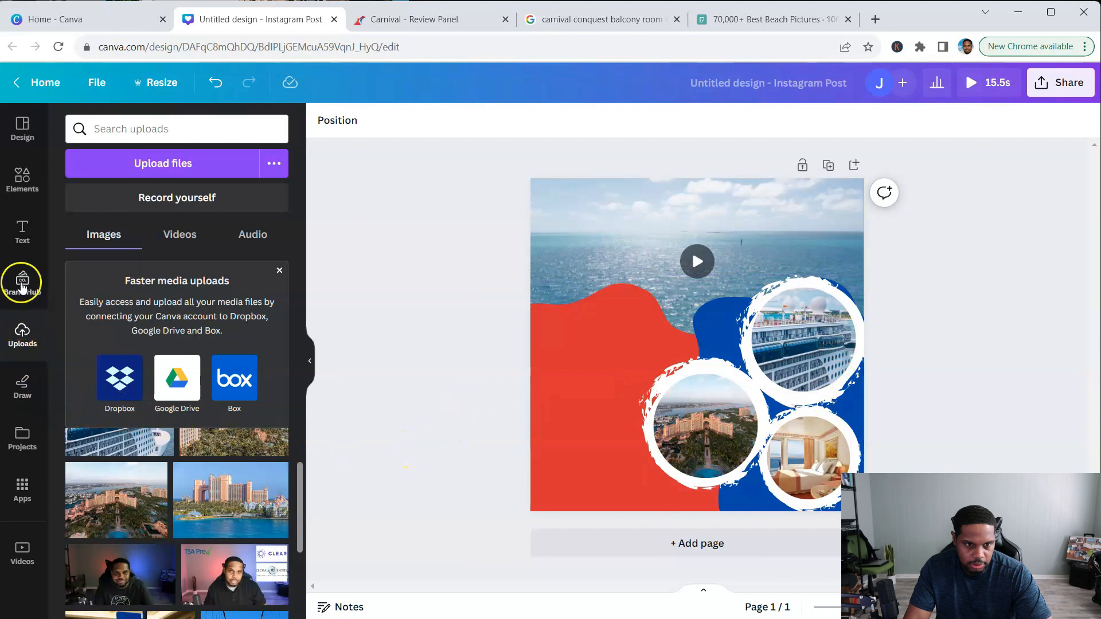
Step: Add the "Talk to us" contact font combination to the design and move it onto the red blob
left_click(22, 233)
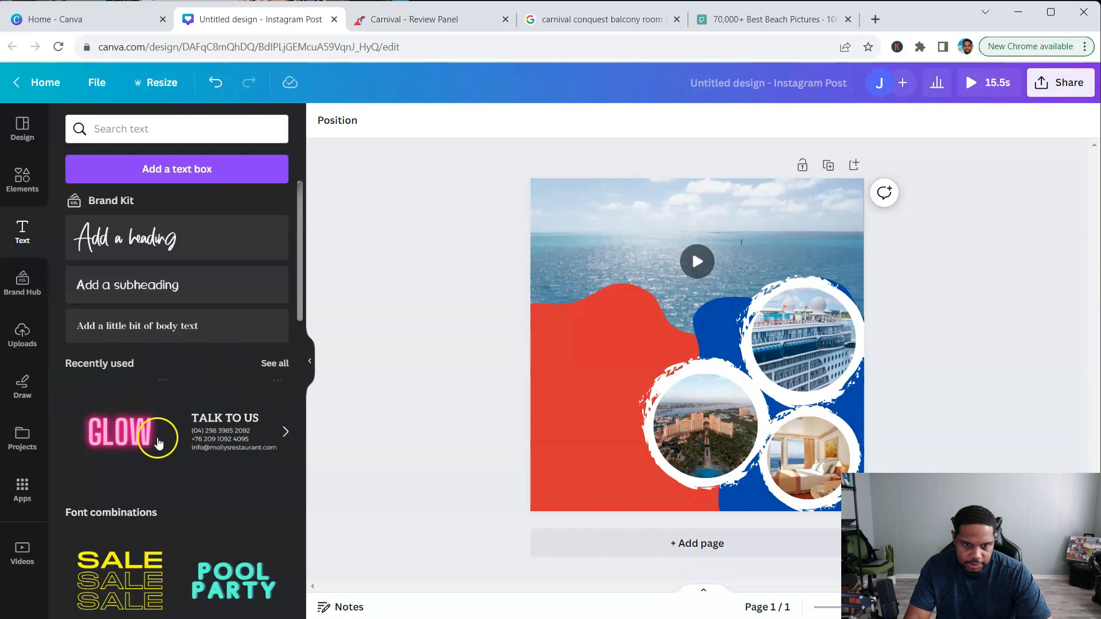
scroll(224, 425, "down", 3)
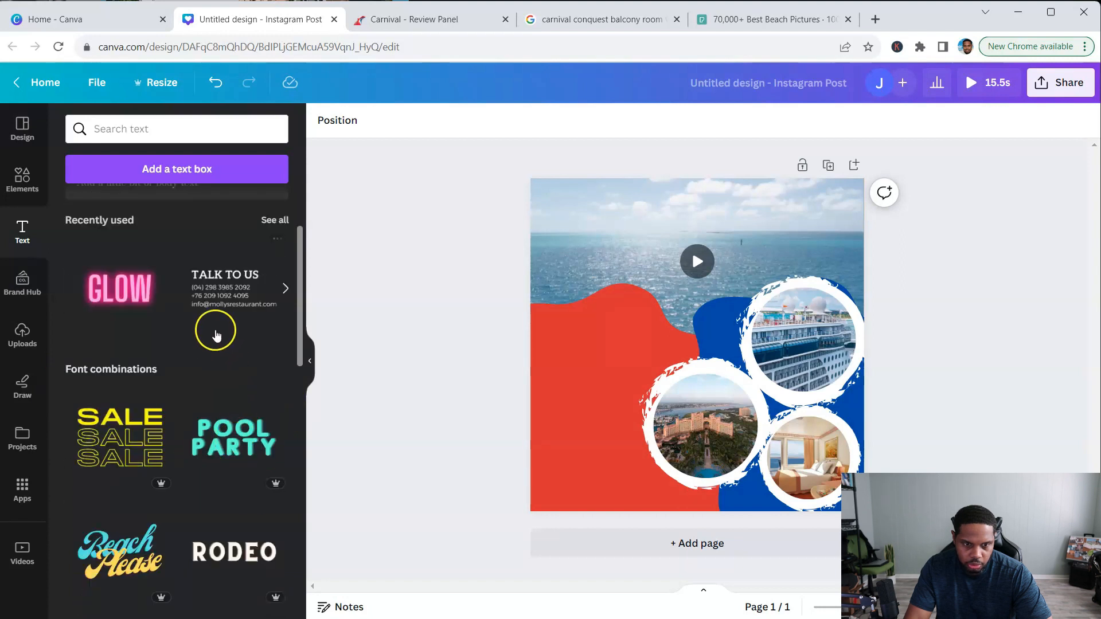
scroll(216, 334, "down", 3)
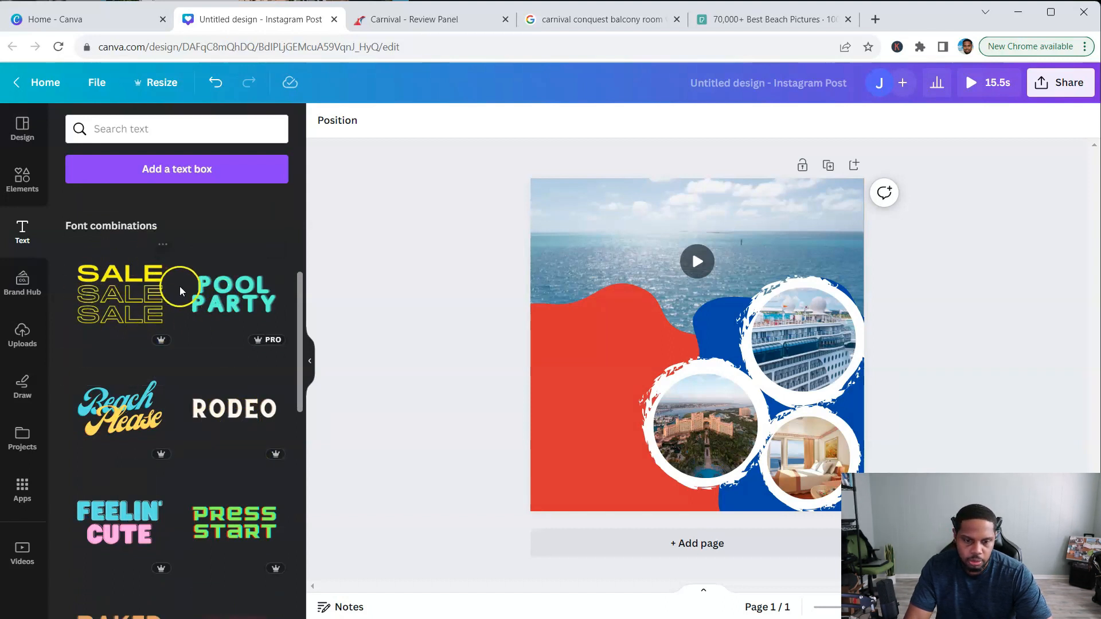
scroll(217, 404, "down", 3)
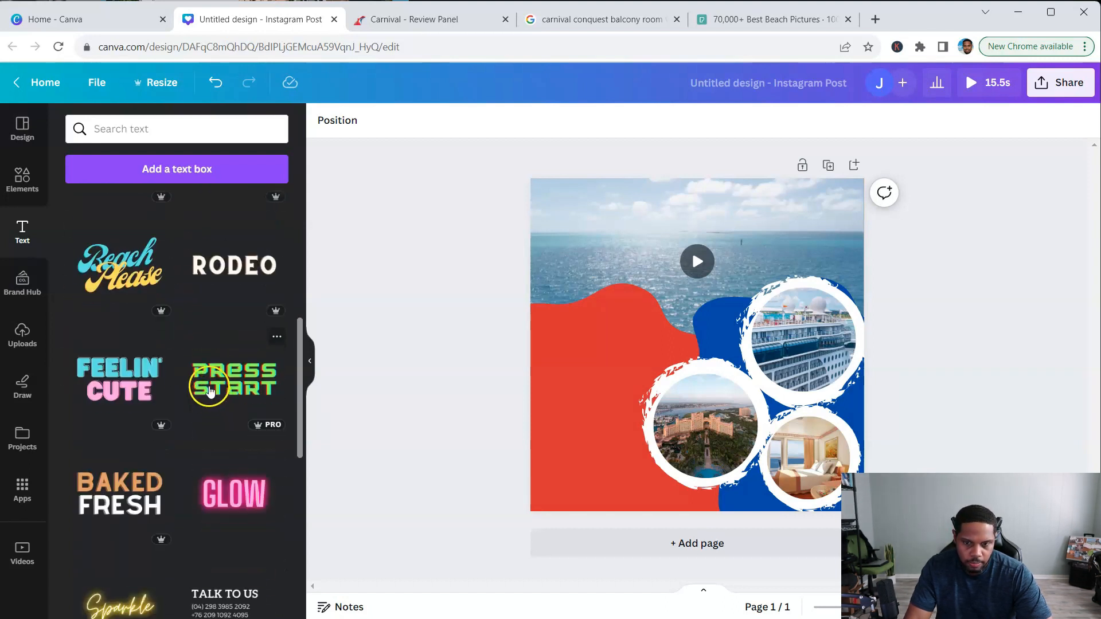
scroll(178, 308, "down", 1)
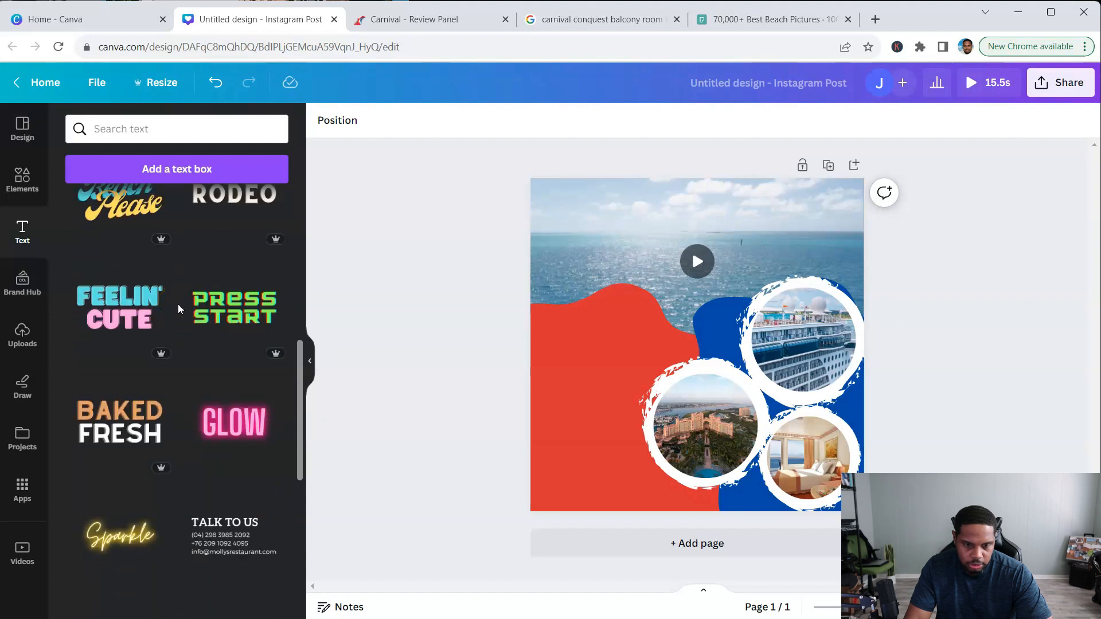
scroll(196, 341, "down", 1)
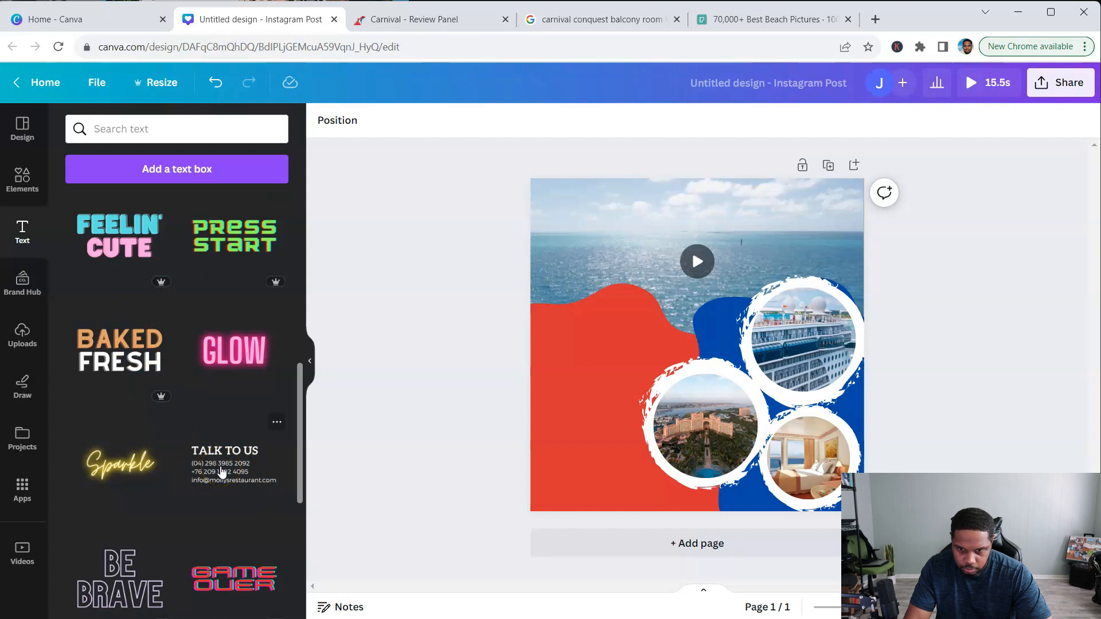
left_click(222, 470)
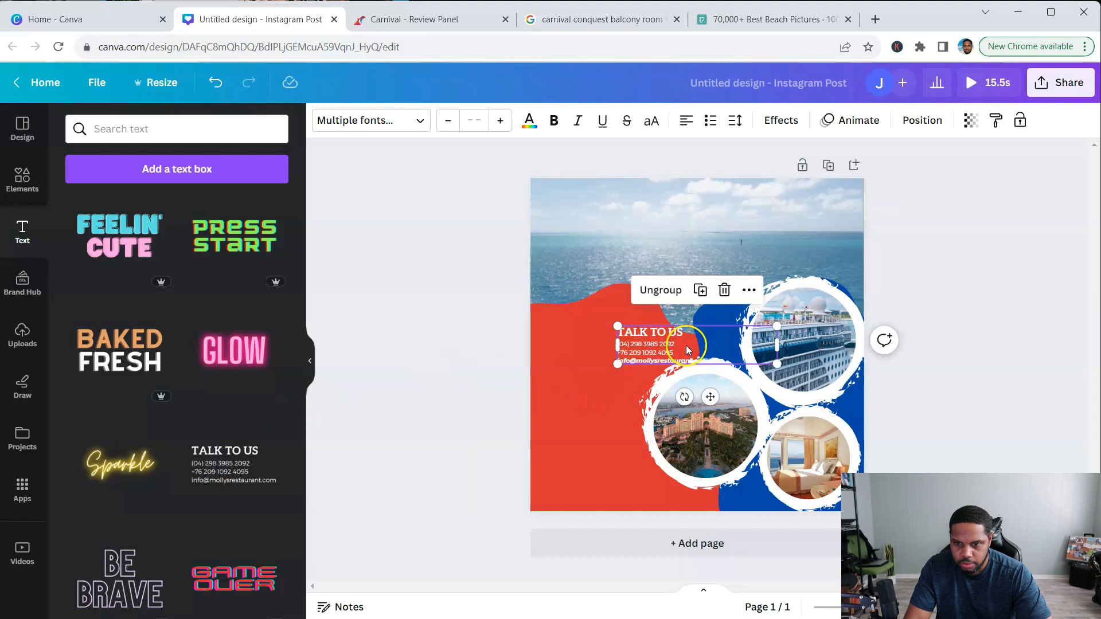
left_click_drag(688, 347, 614, 341)
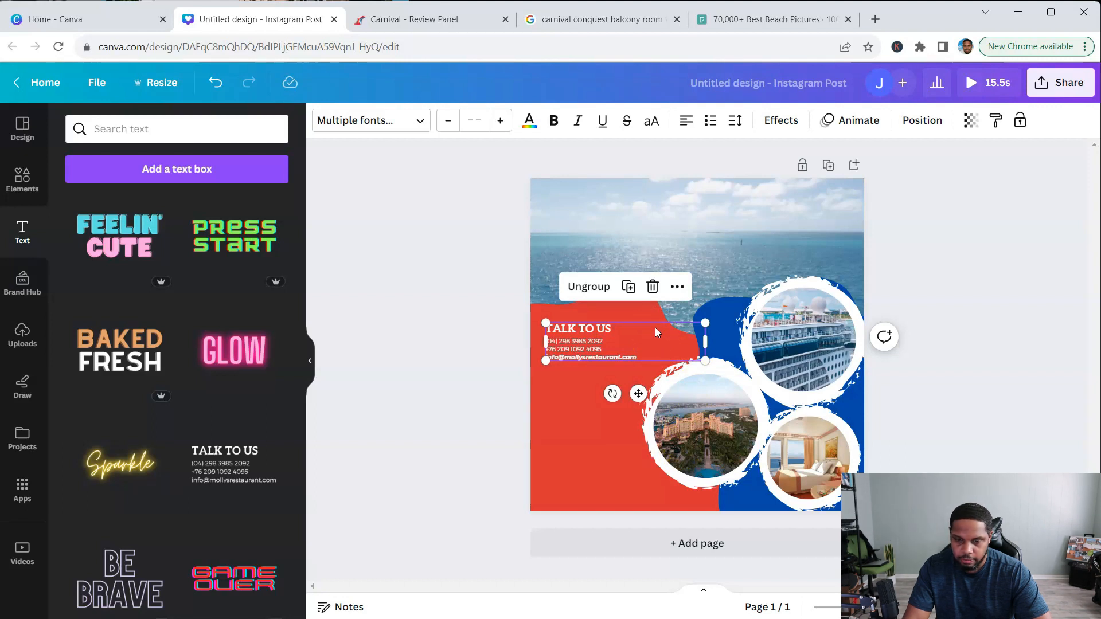
Step: Replace the "Talk to us" heading with "JUNE 3-7, 2024"
left_click(589, 339)
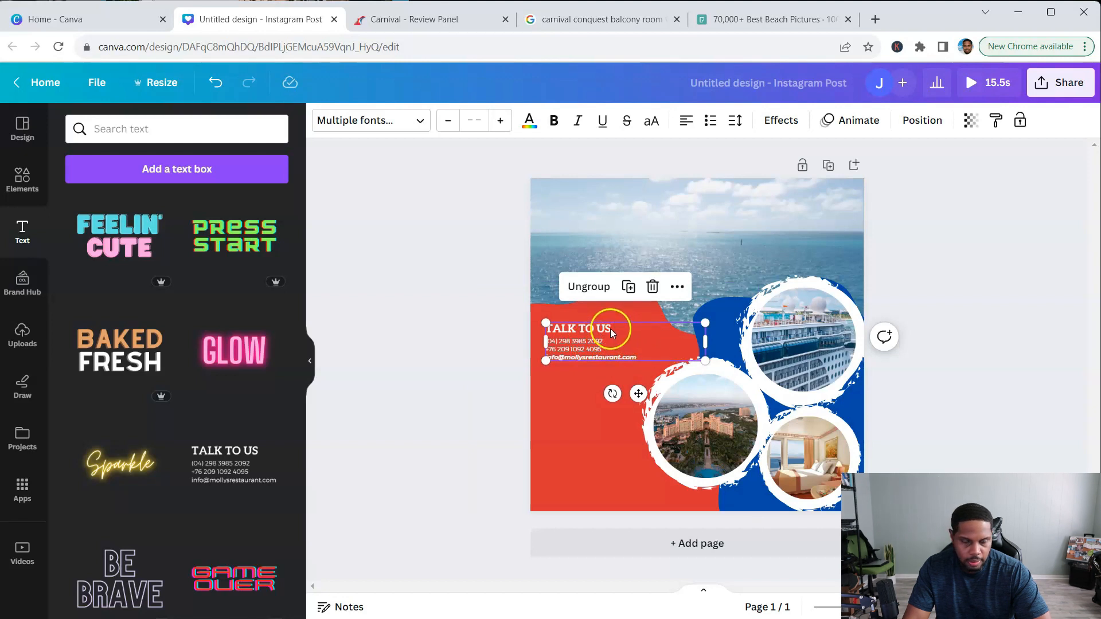
left_click(610, 328)
double_click(600, 328)
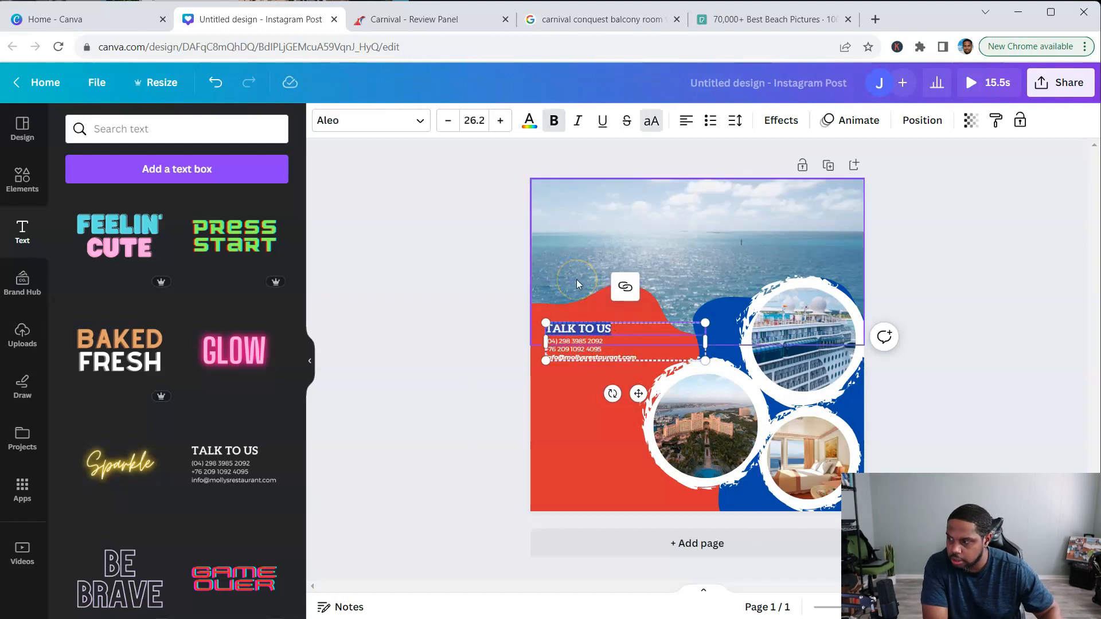
key("BackSpace")
type("JUNE 3-7")
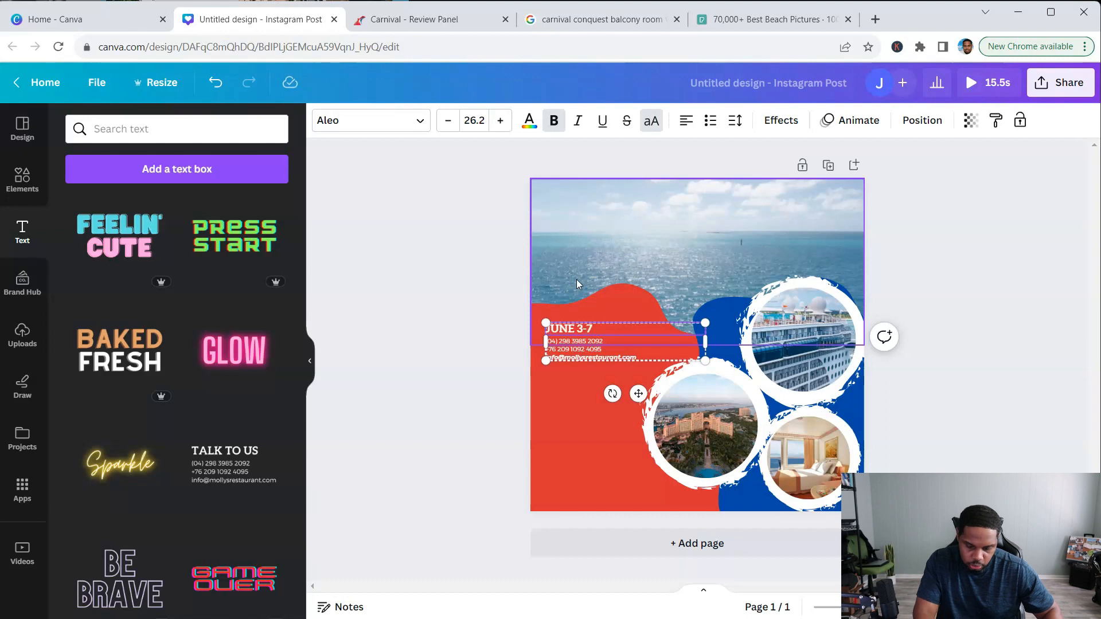
type(", 2024")
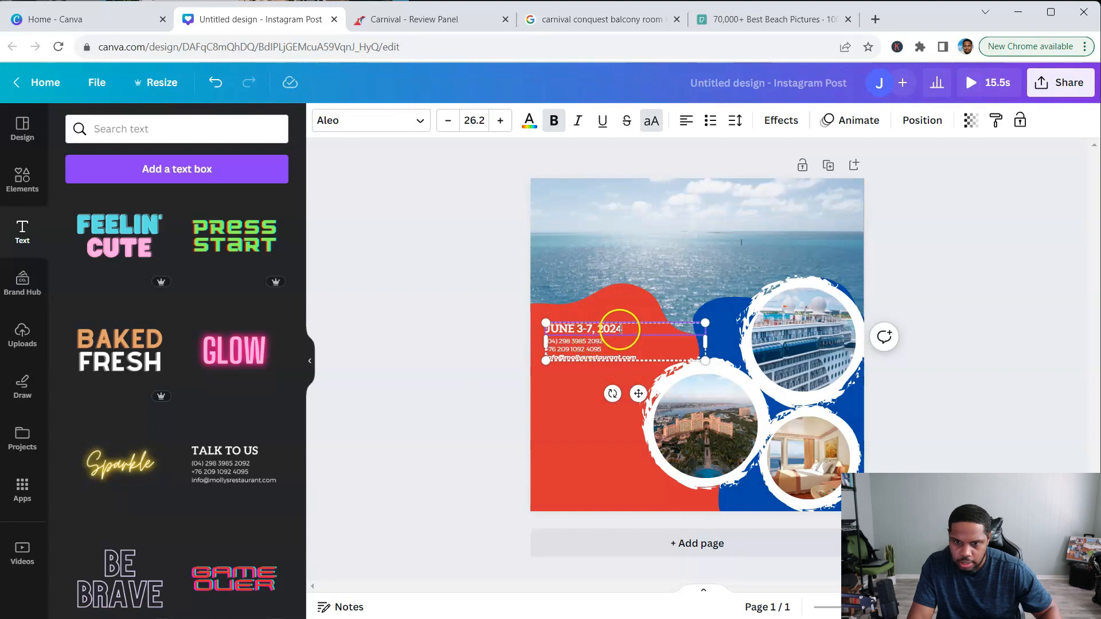
Step: Delete the placeholder phone numbers and e-mail lines below the date heading
left_click(587, 343)
double_click(604, 341)
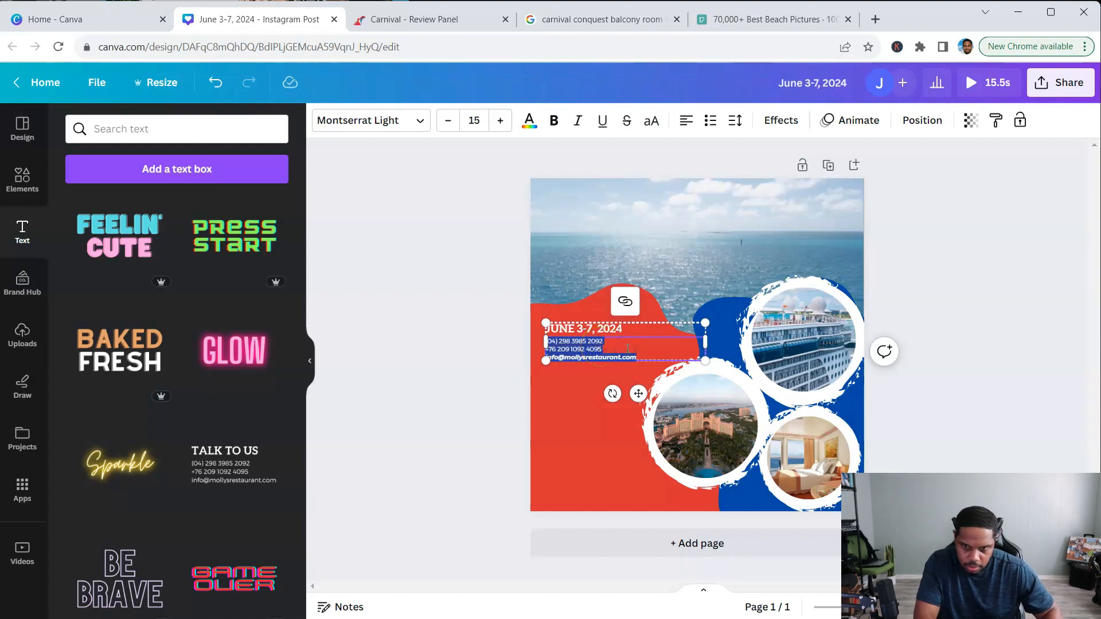
key("BackSpace")
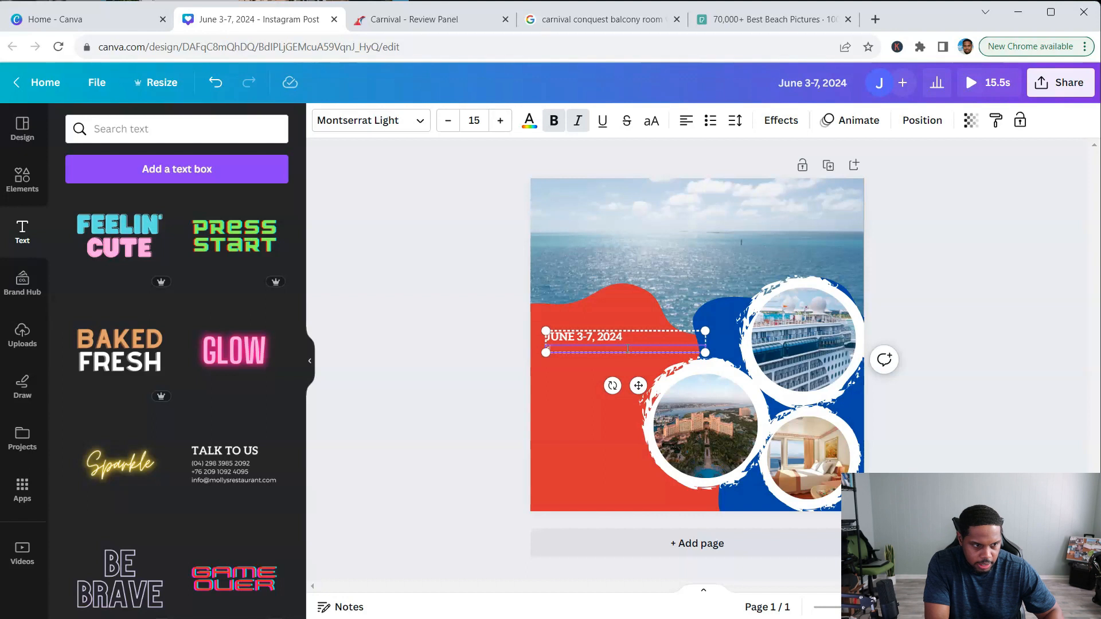
type("Baha")
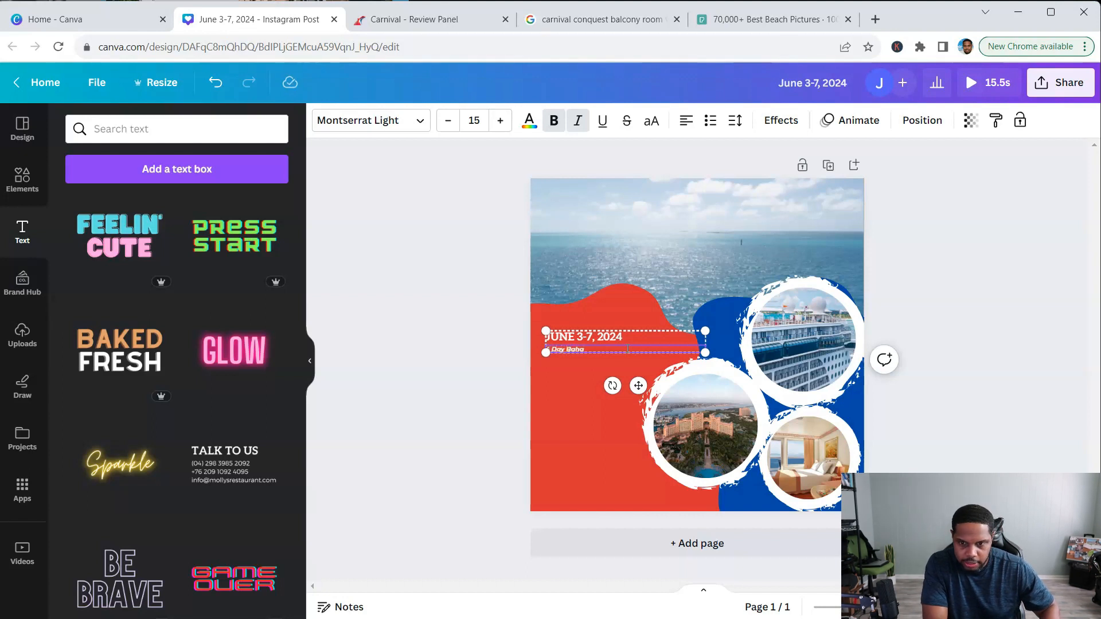
key("BackSpace")
key("BackSpace")
key("BackSpace")
key("BackSpace")
key("BackSpace")
key("BackSpace")
key("BackSpace")
key("BackSpace")
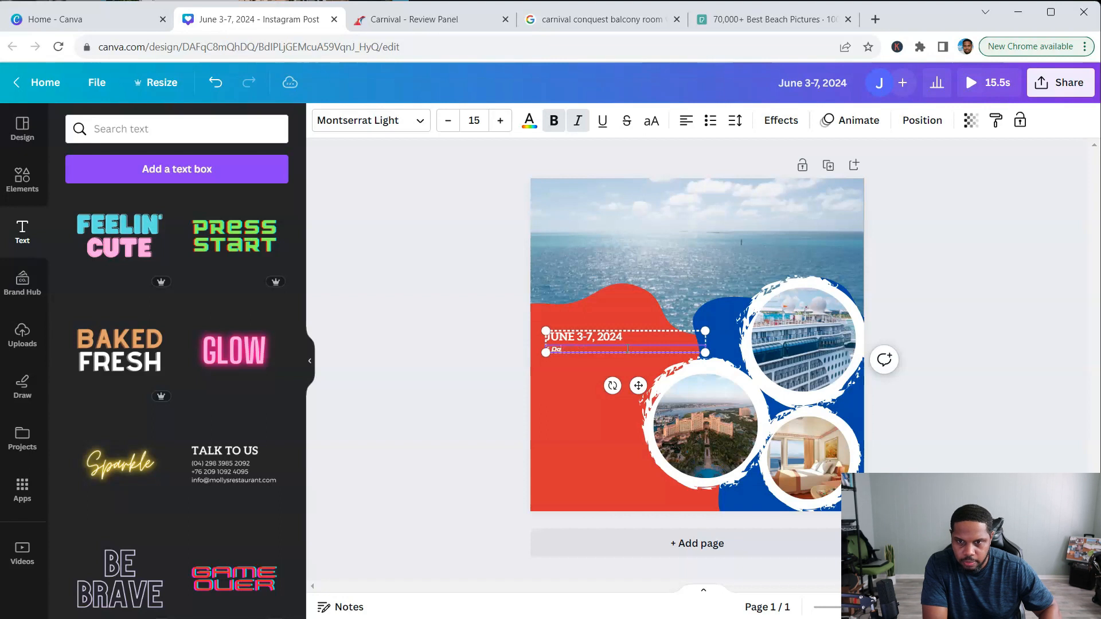
Step: Turn off bold and italic for the line below the date and enter "4 Day Bahamas Cruise"
key("ctrl+b")
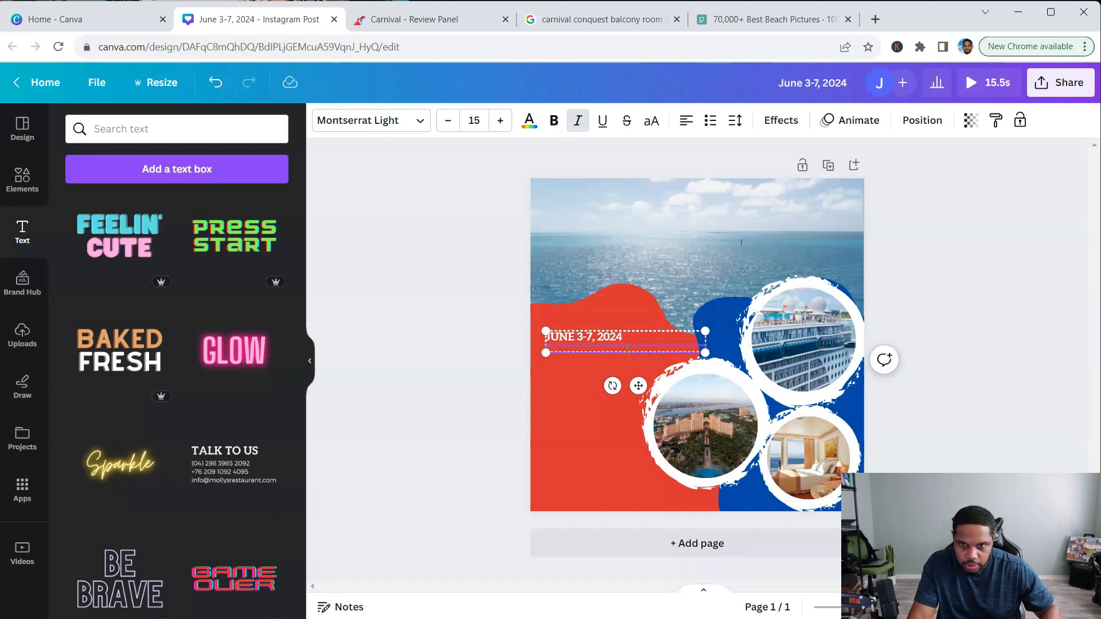
left_click(577, 120)
left_click(577, 348)
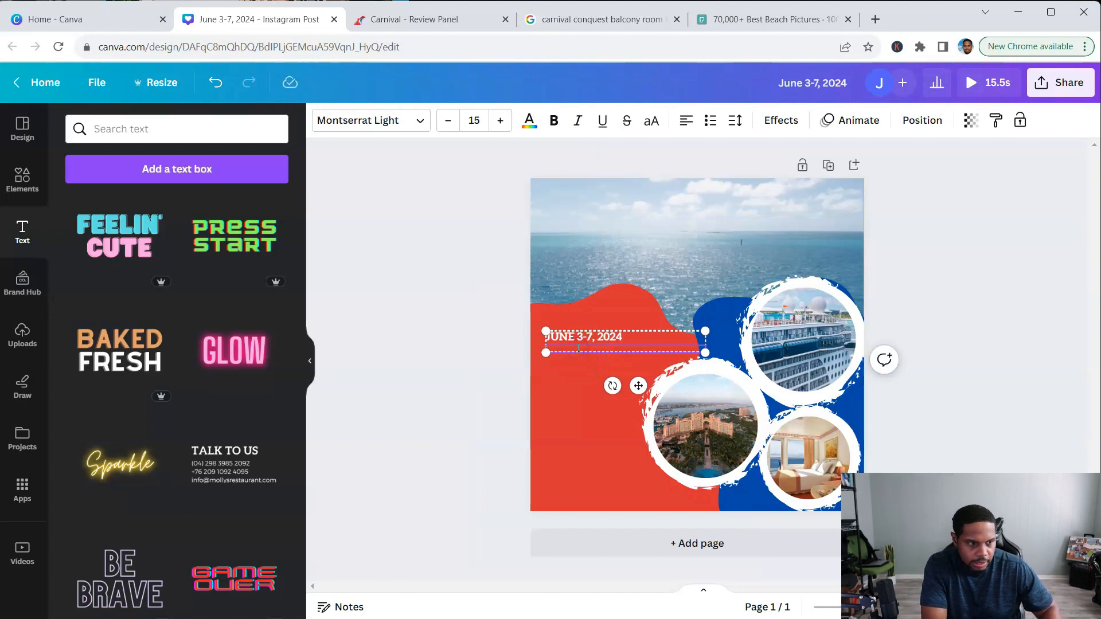
type("C")
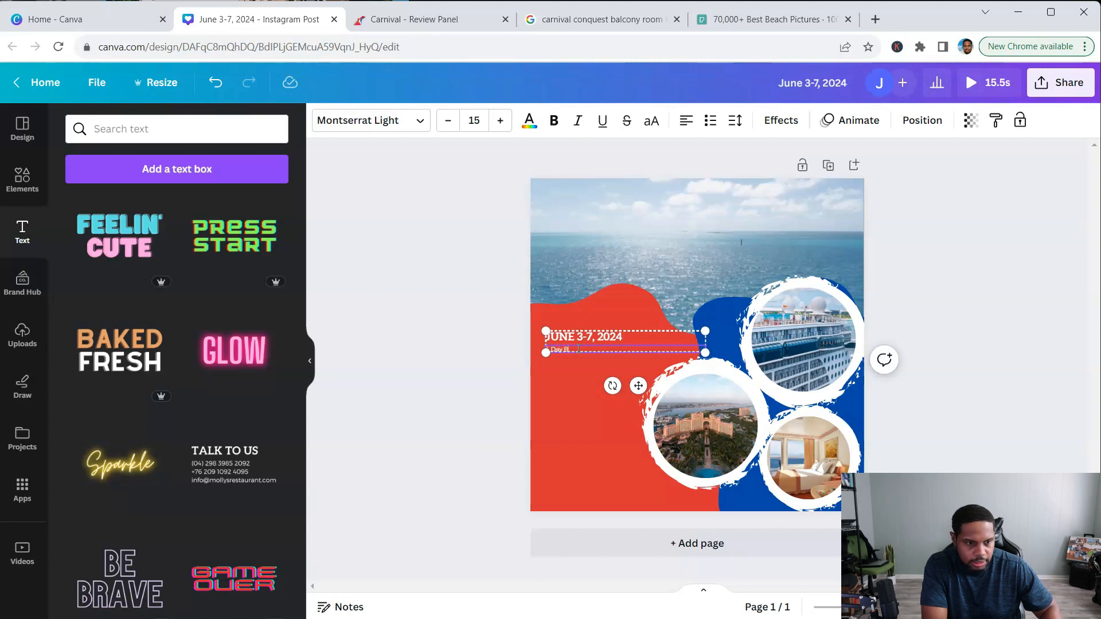
type(" Day Baham")
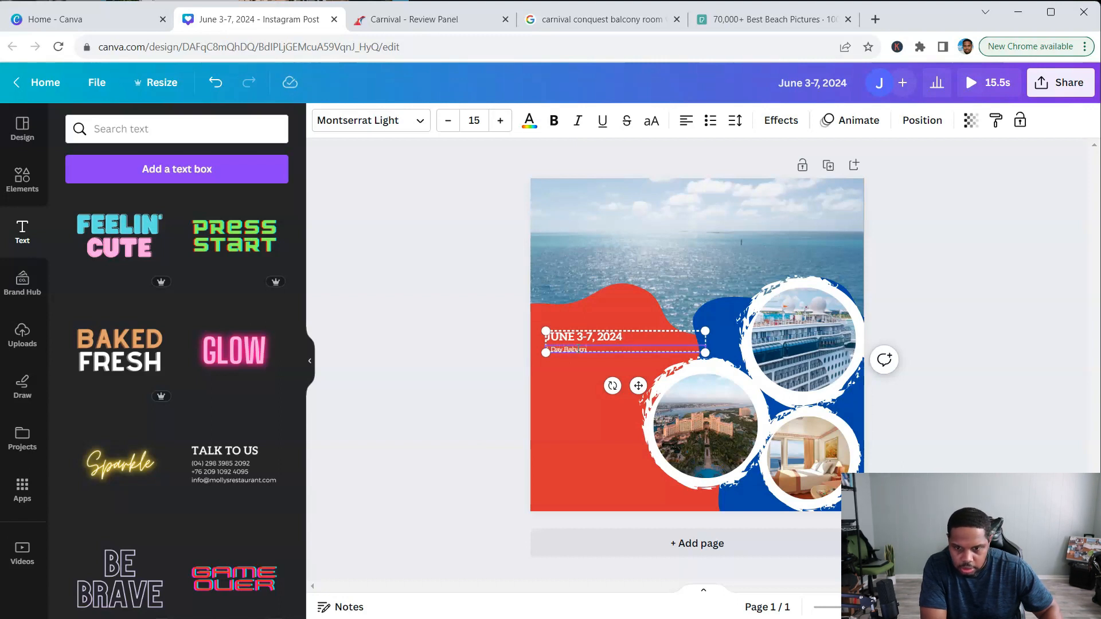
type("as Cruise")
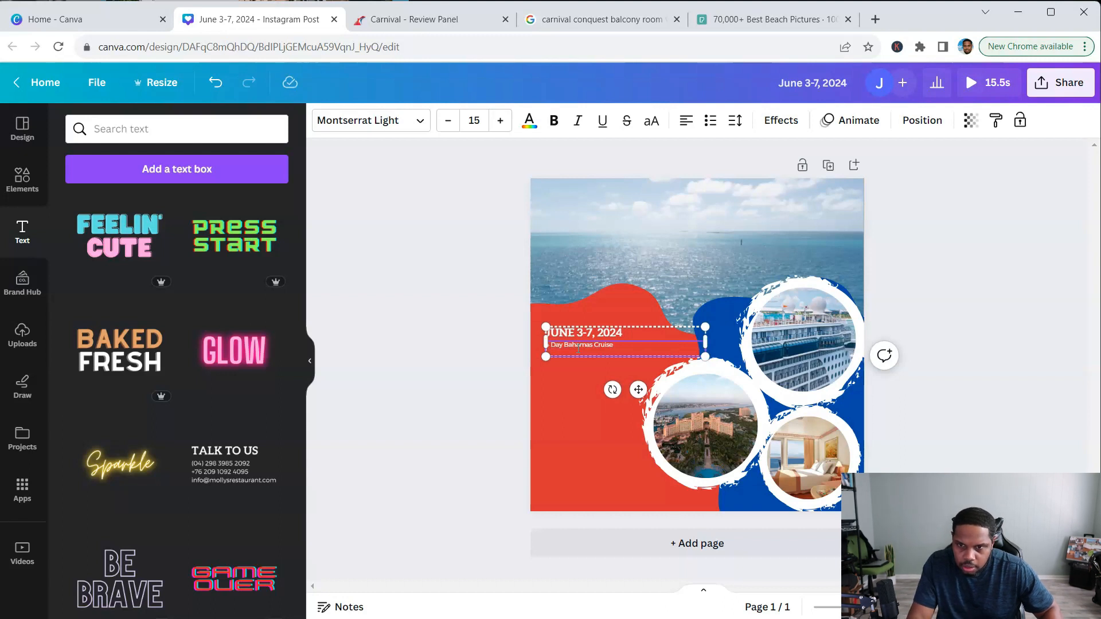
Step: Start a bulleted list under the cruise line with the item "Deposit is $100"
left_click(709, 124)
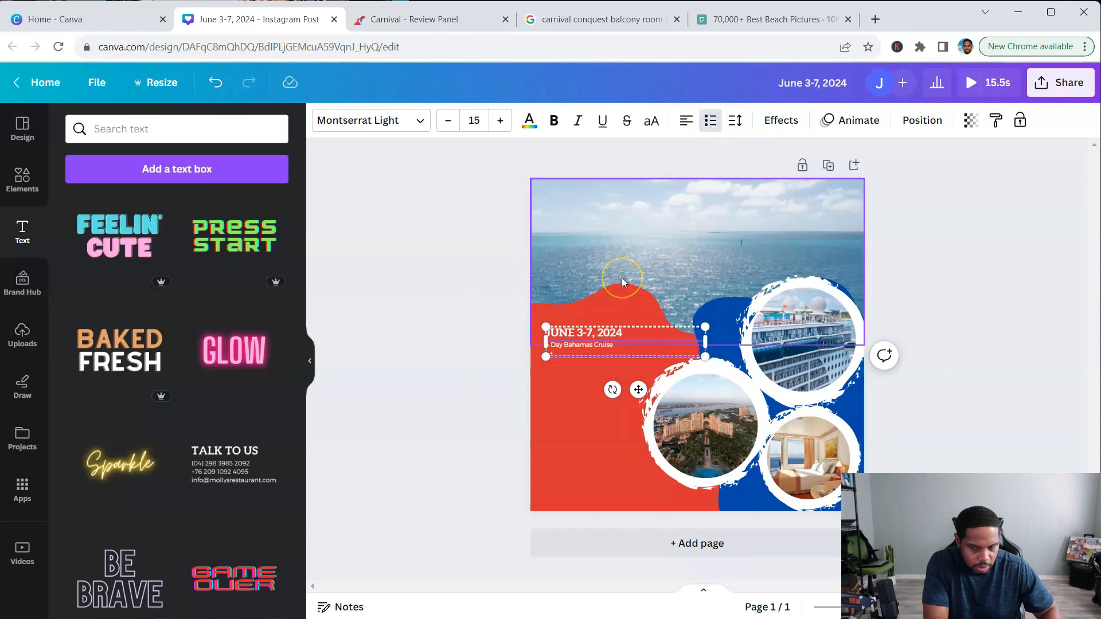
type("Depo")
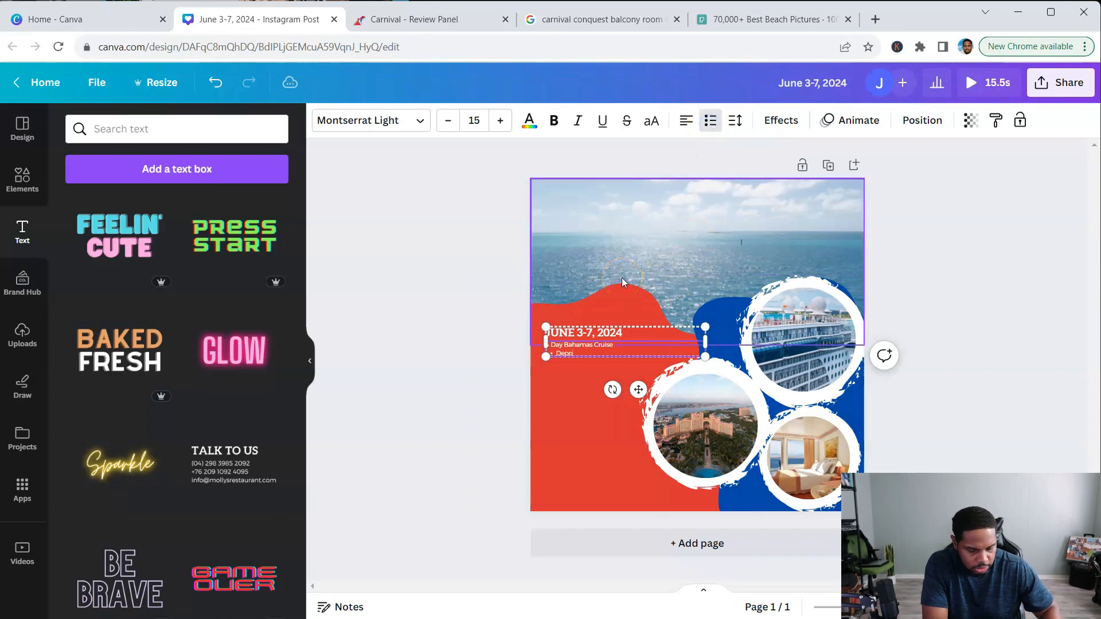
type("sit is")
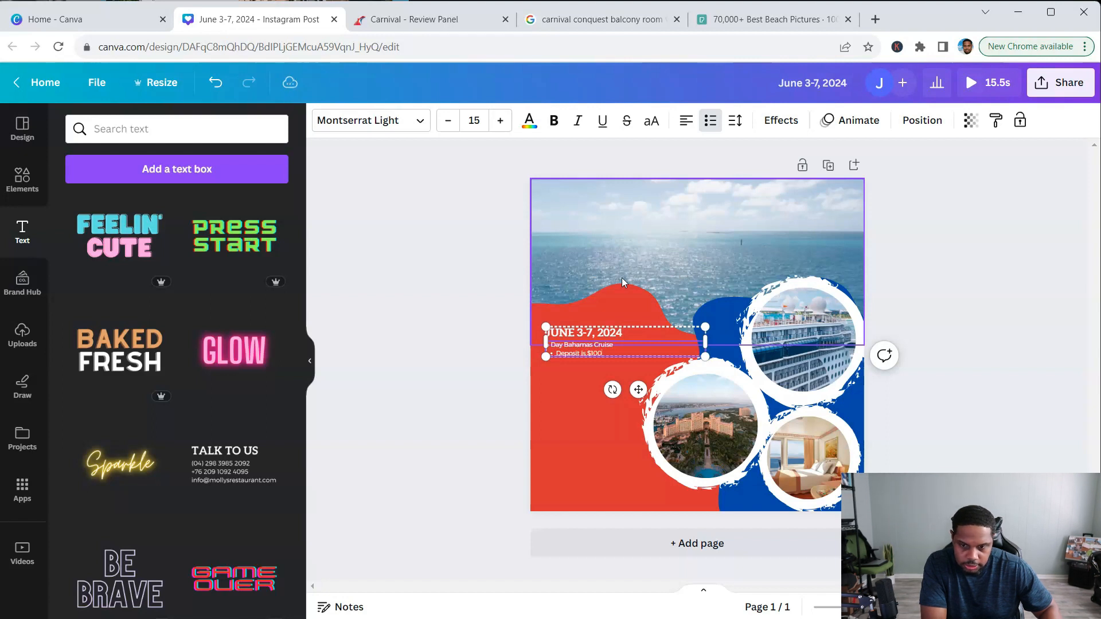
type(" $100")
Step: Add a second bullet reading "Per person: $716.20"
key("Return")
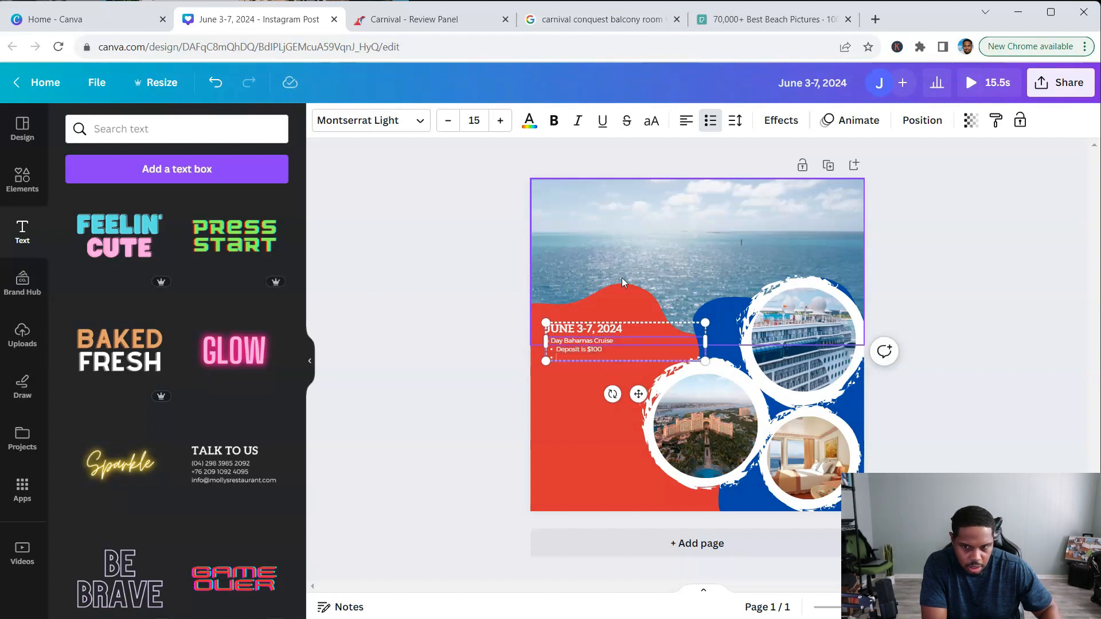
type("Per")
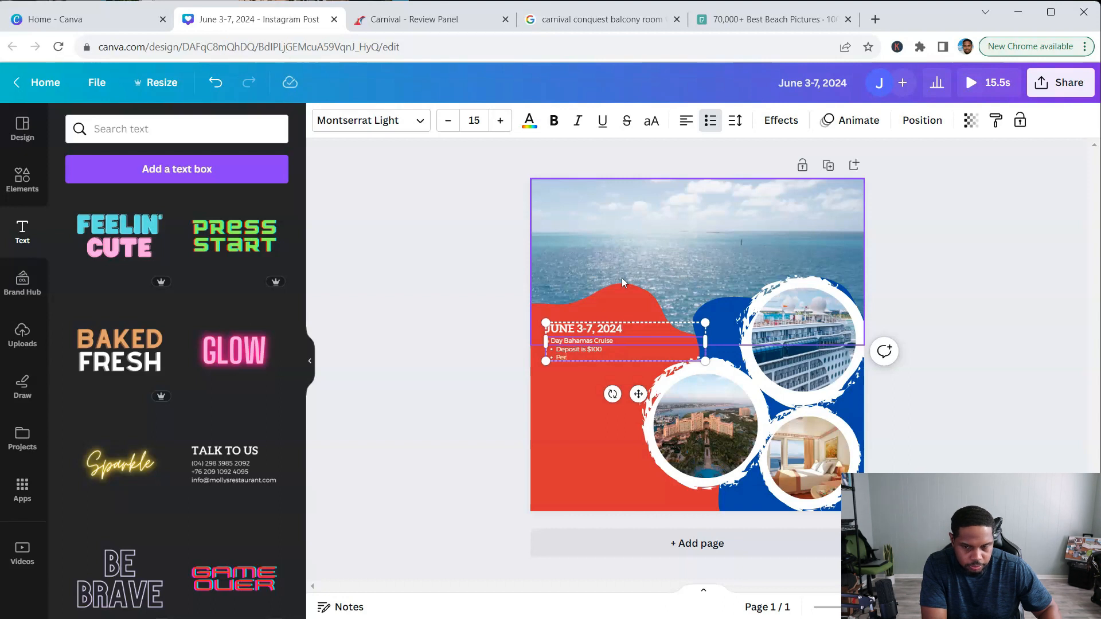
type(" per")
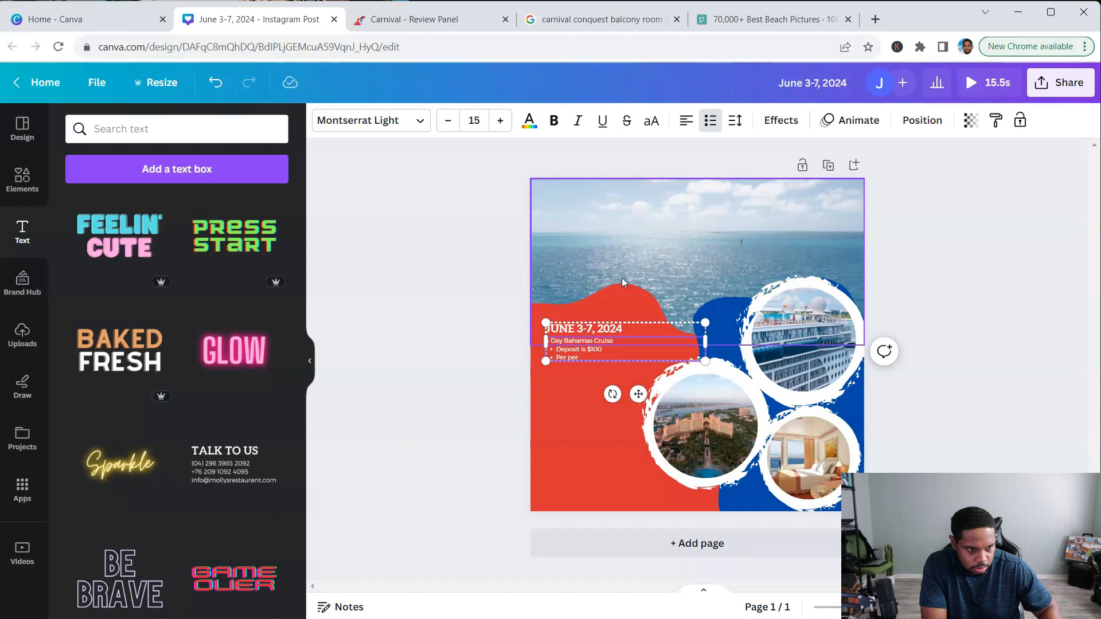
type("son")
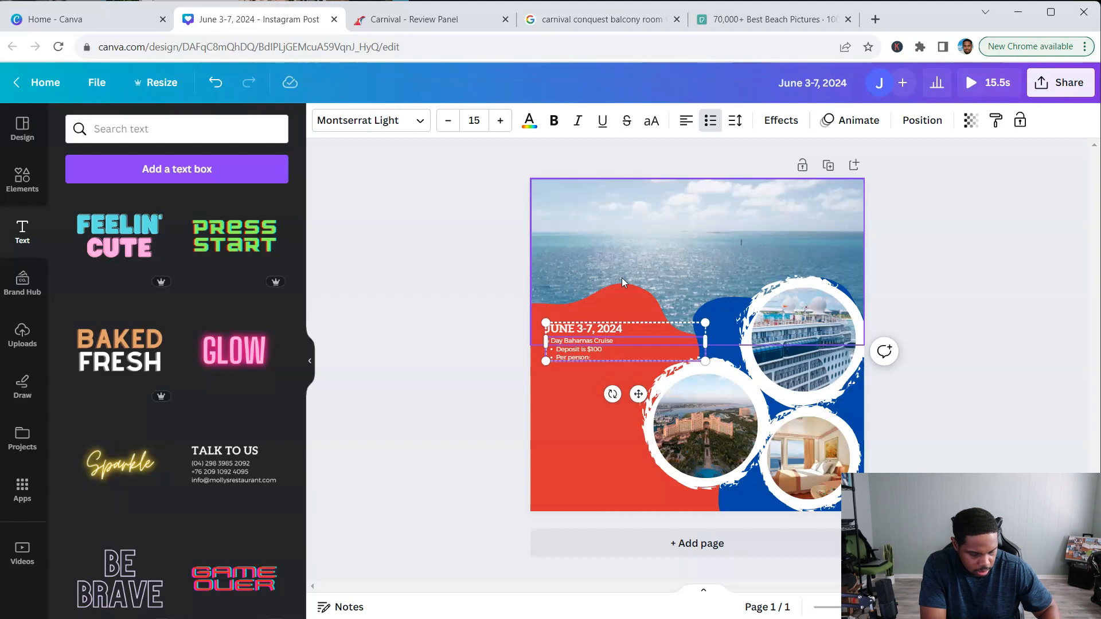
type(": $716")
type("20")
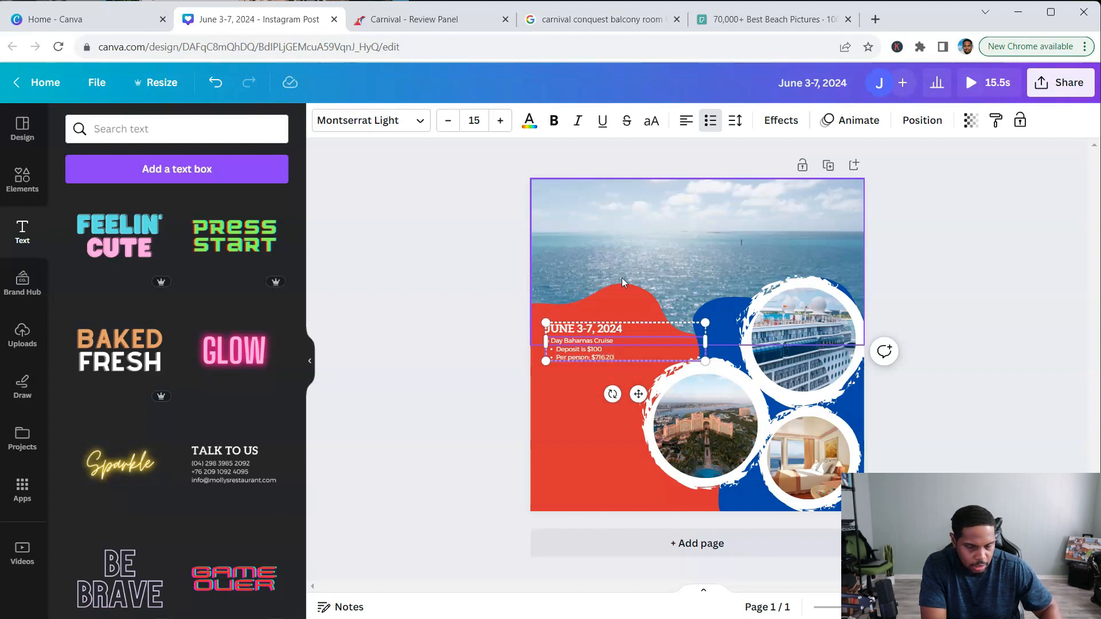
Step: Add a third bullet reading "Total balance: $1432.40"
key("Return")
type("Total balance")
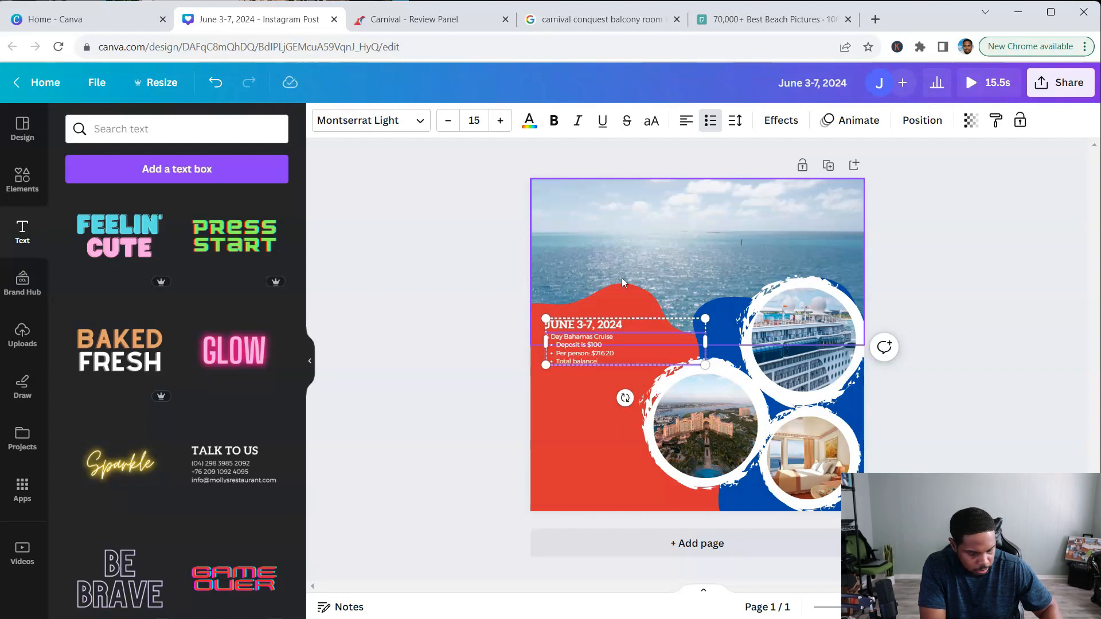
type(": $1")
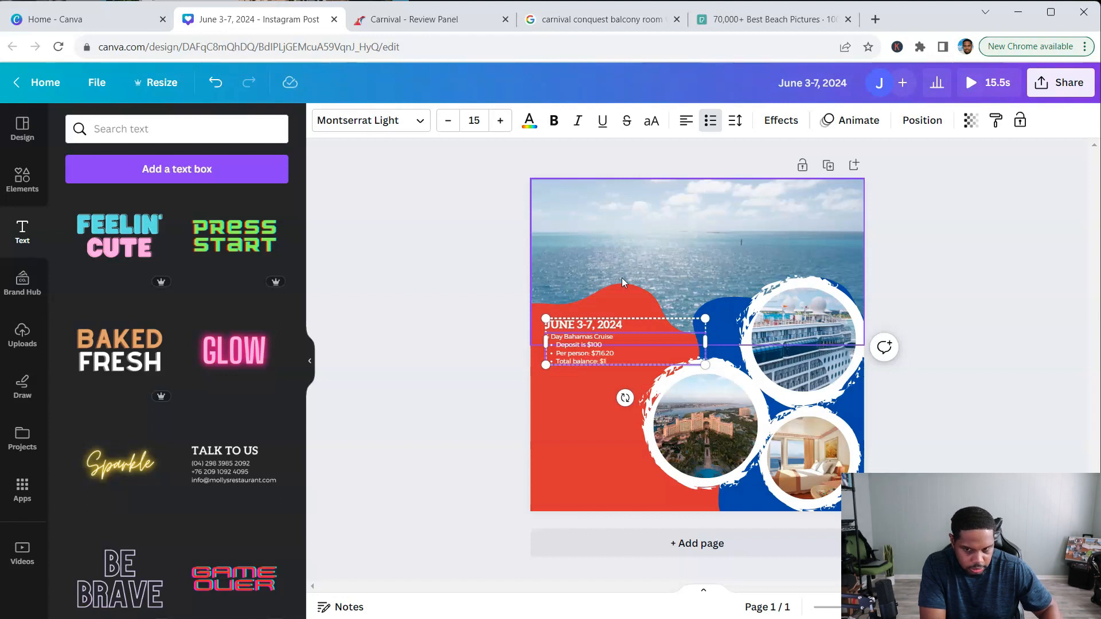
type("432")
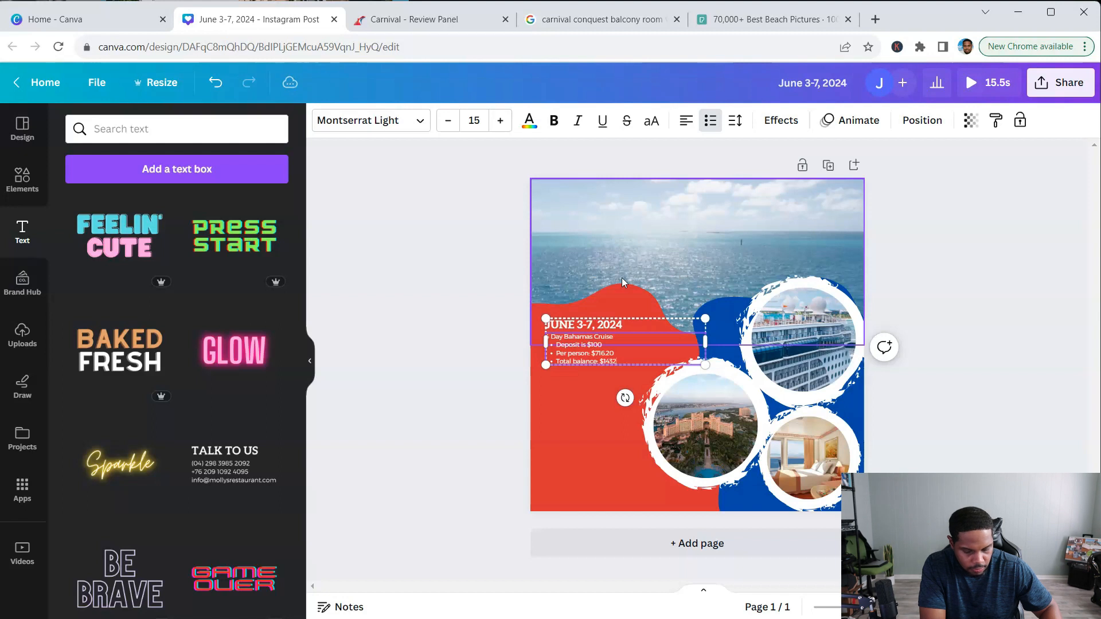
type(".40")
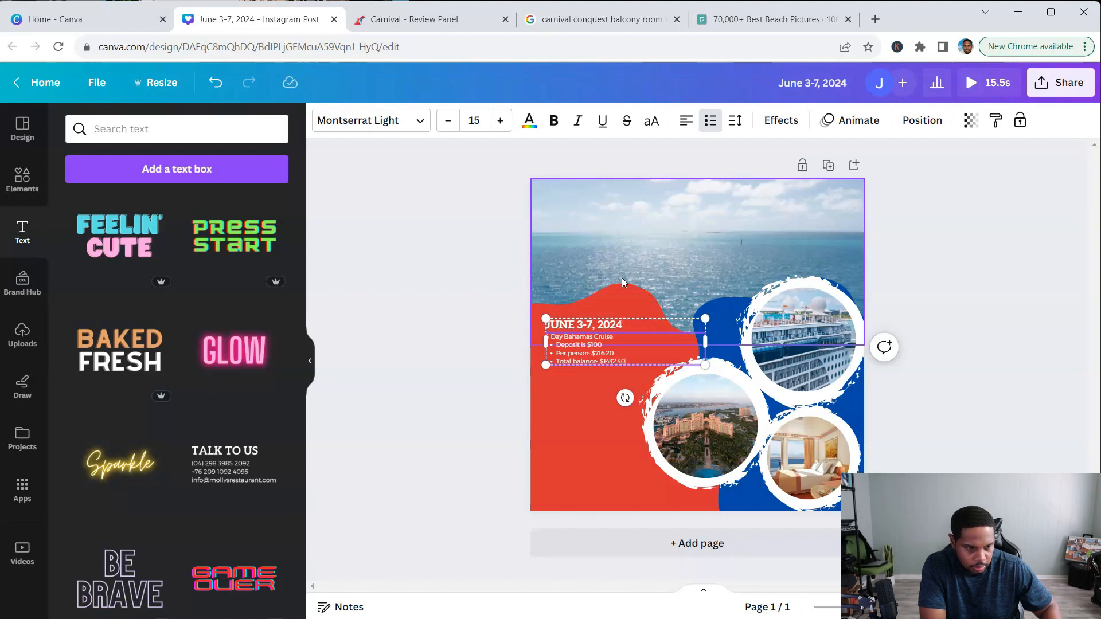
Step: Below the bulleted list, add the unbulleted text "Balance is due by March 20,2024" on two lines
key("Return")
key("BackSpace")
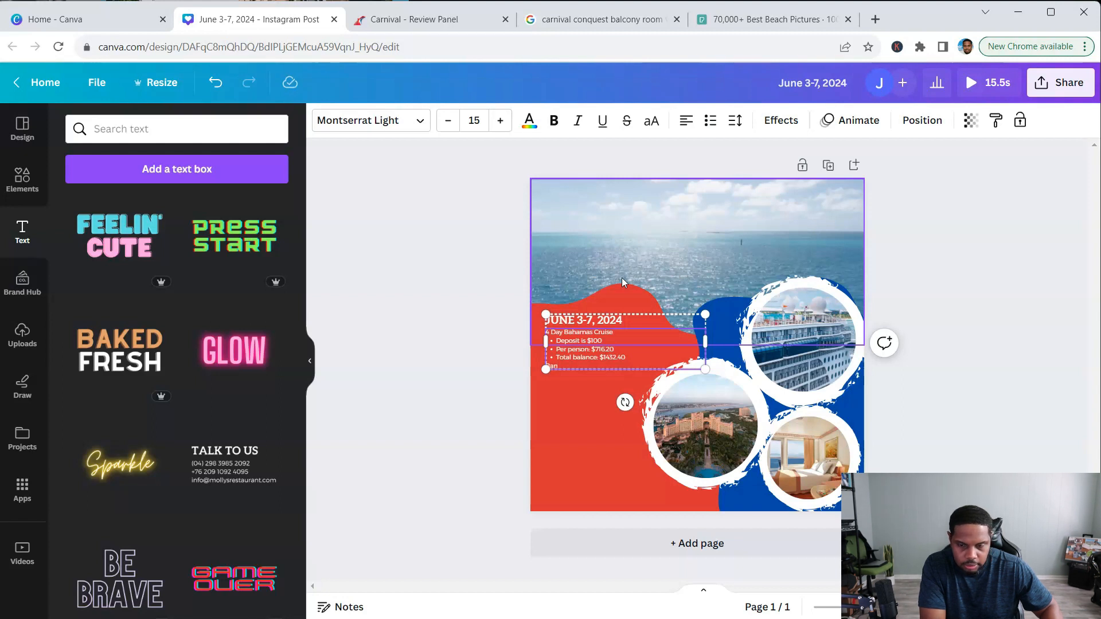
type("Bala")
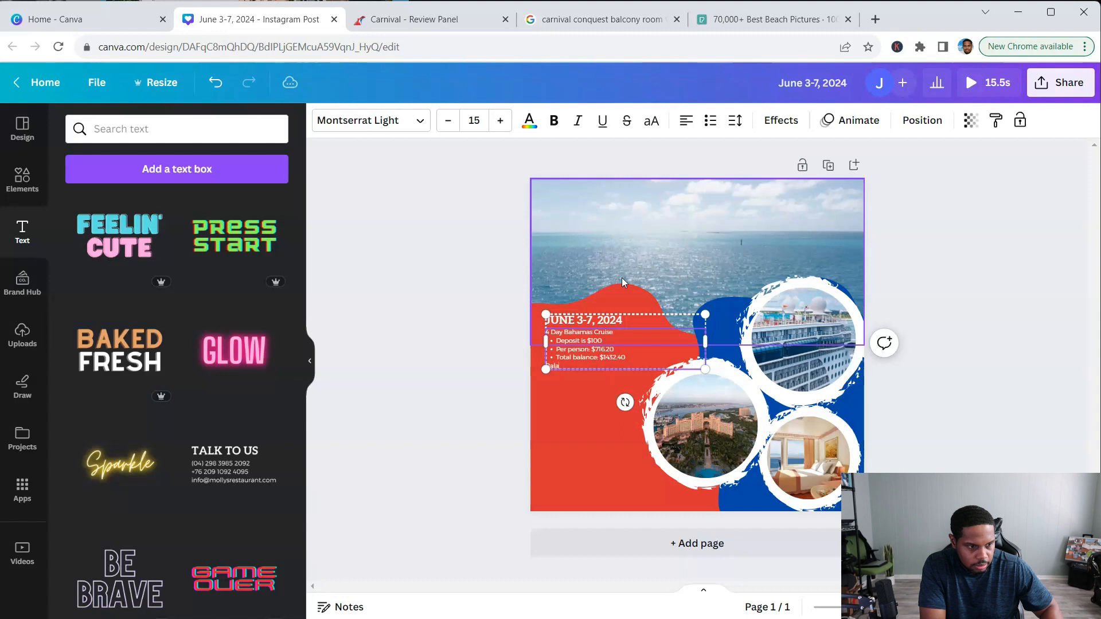
type("nce")
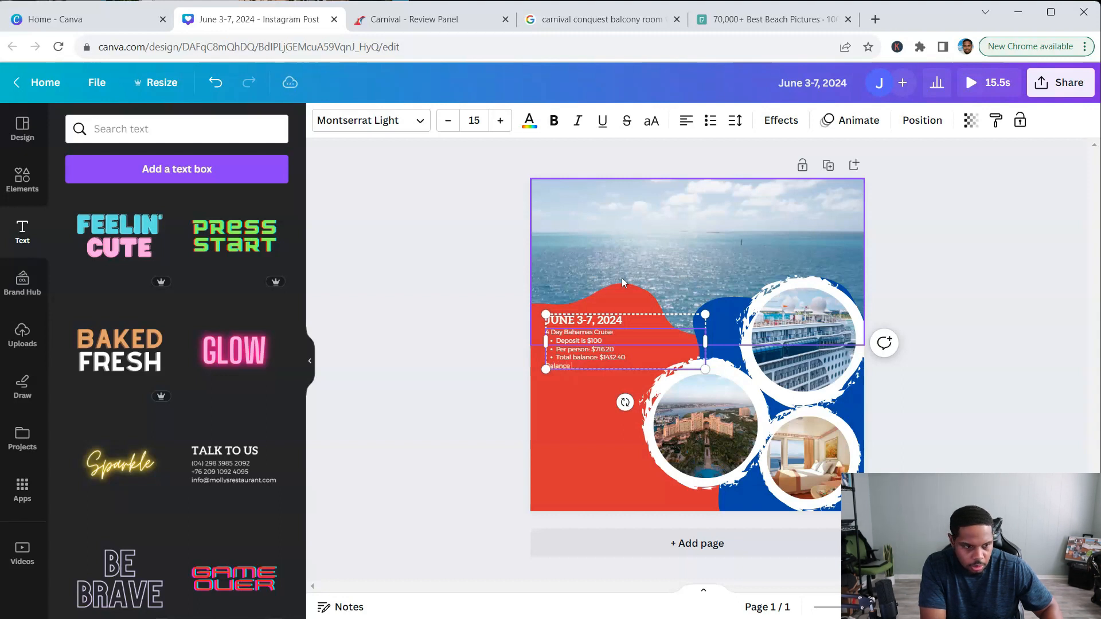
type(" ds due by")
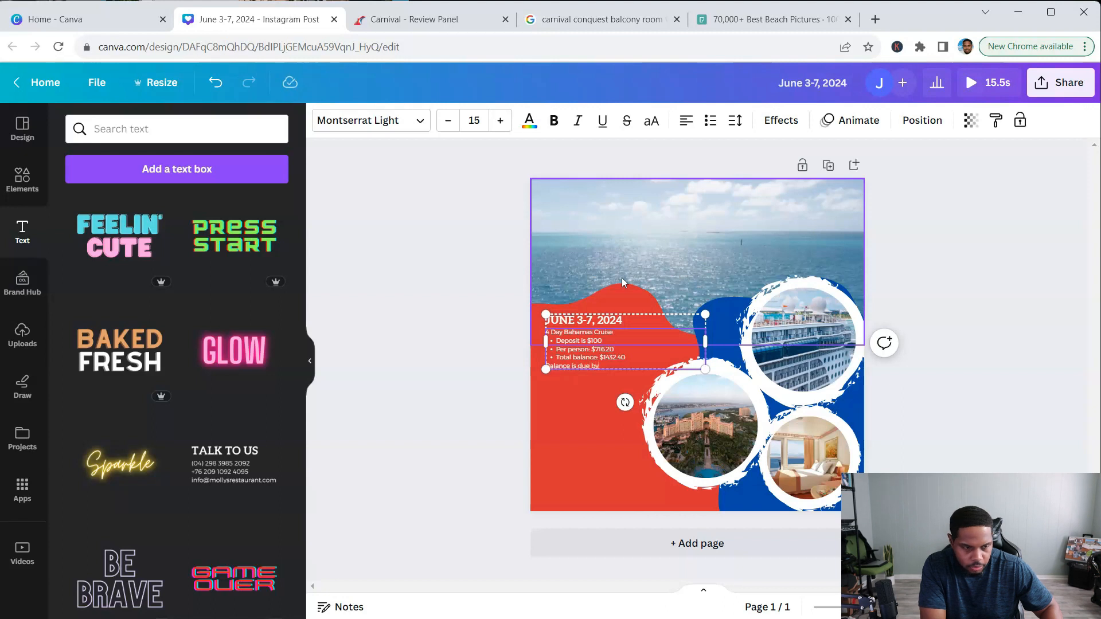
type("March")
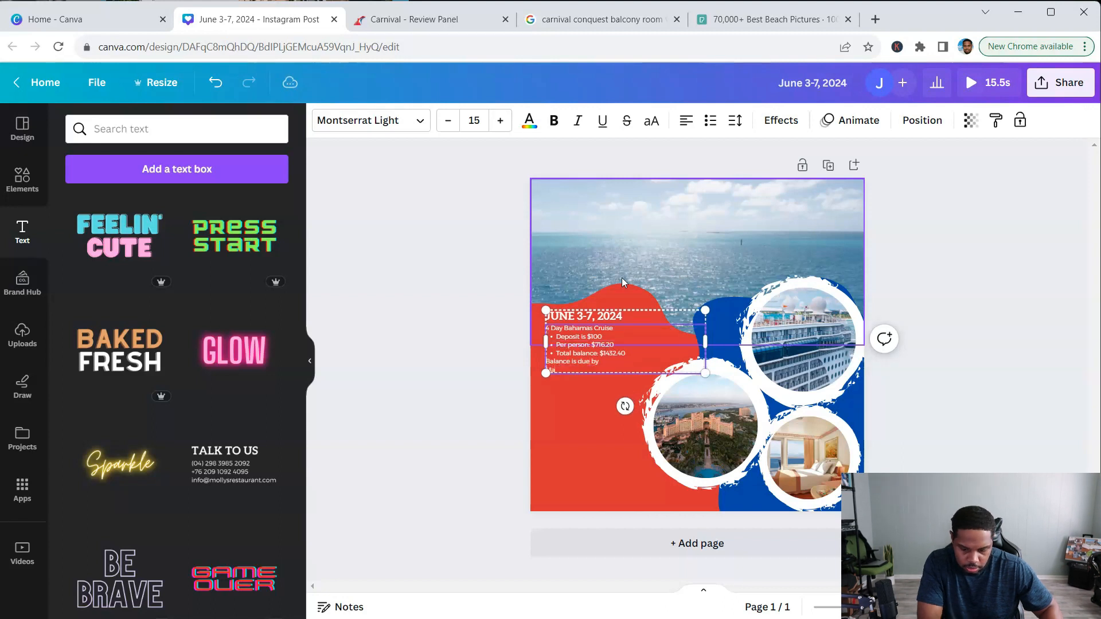
type(" 20.2024")
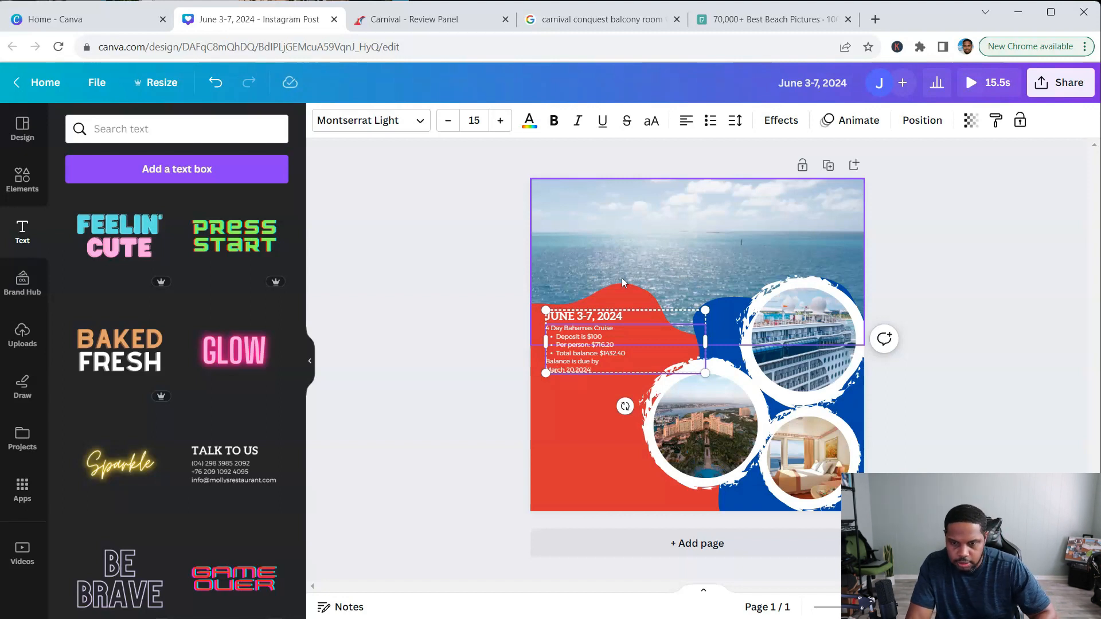
left_click(622, 274)
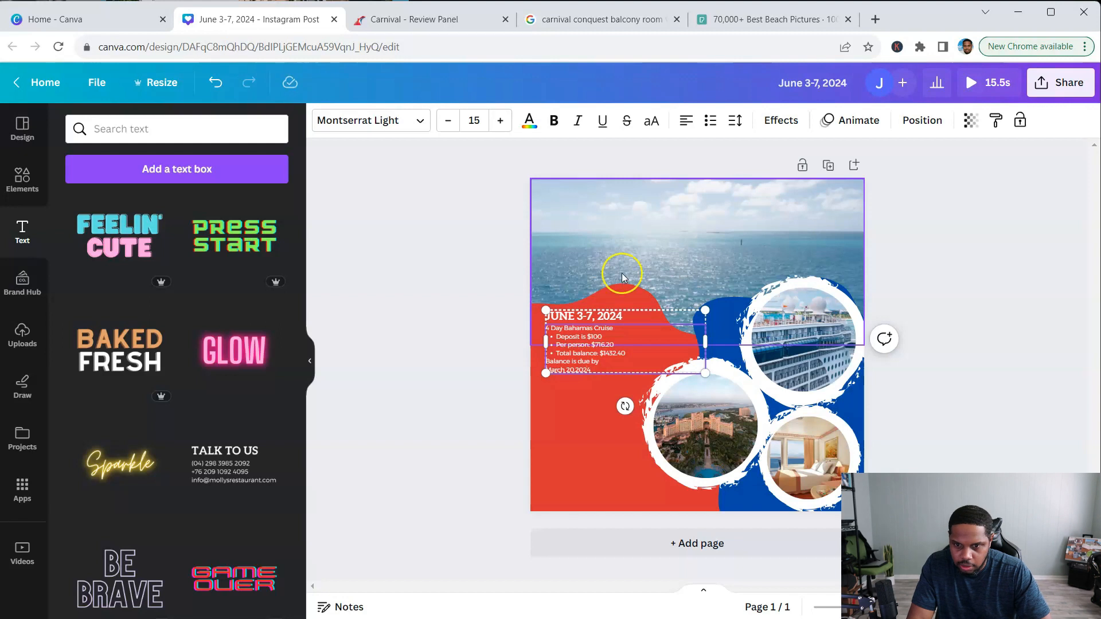
Step: Move the grouped date and pricing text slightly down and toward the left edge of the red blob
left_click(638, 239)
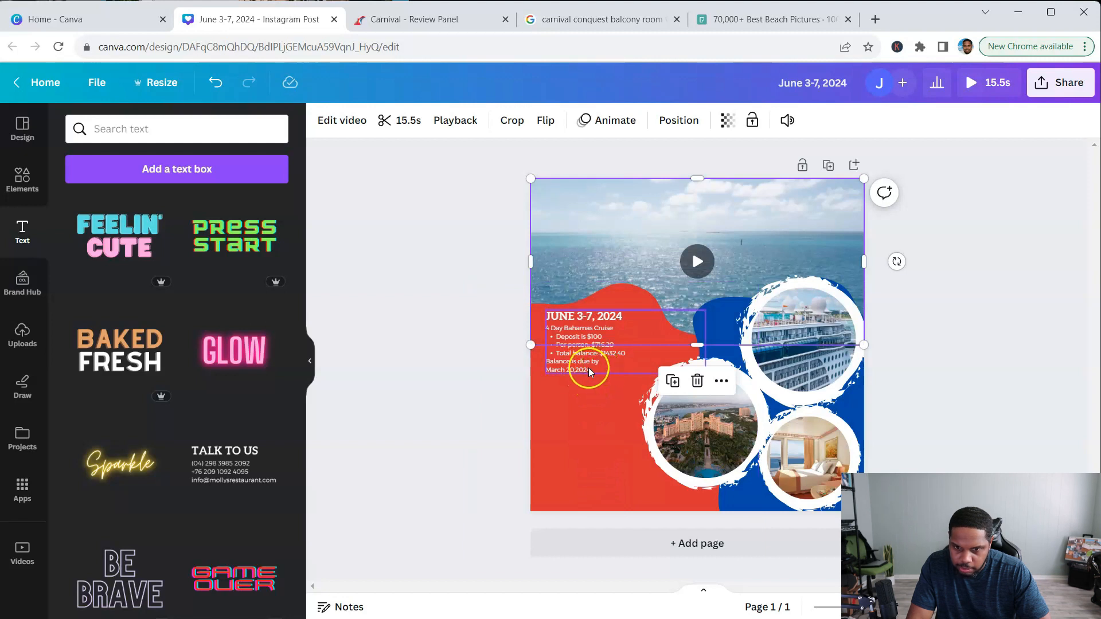
left_click(597, 368)
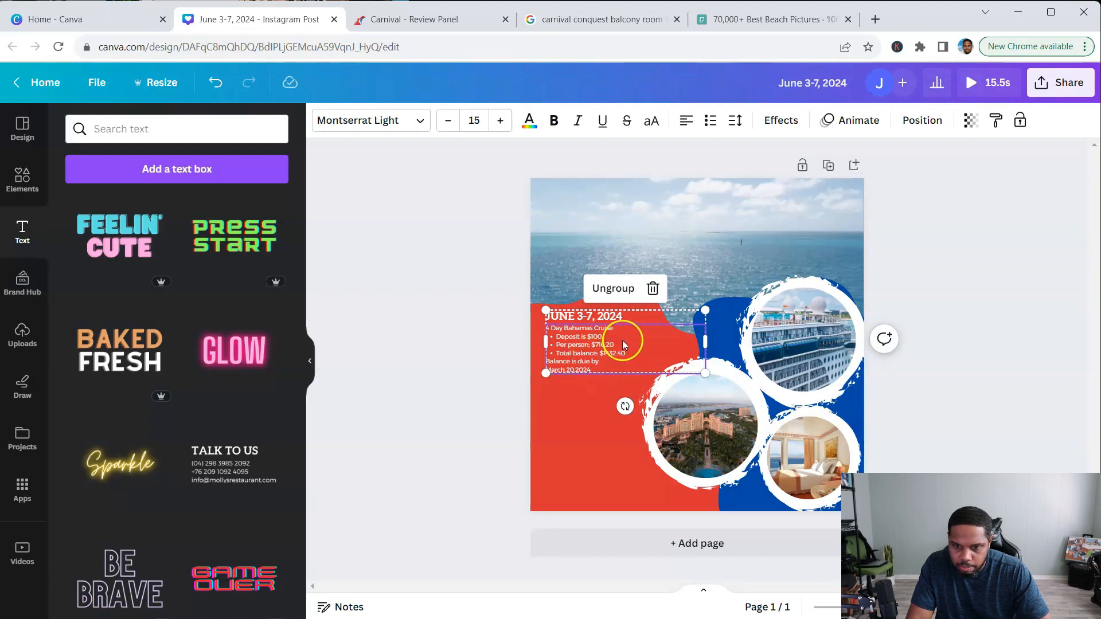
left_click_drag(624, 344, 615, 360)
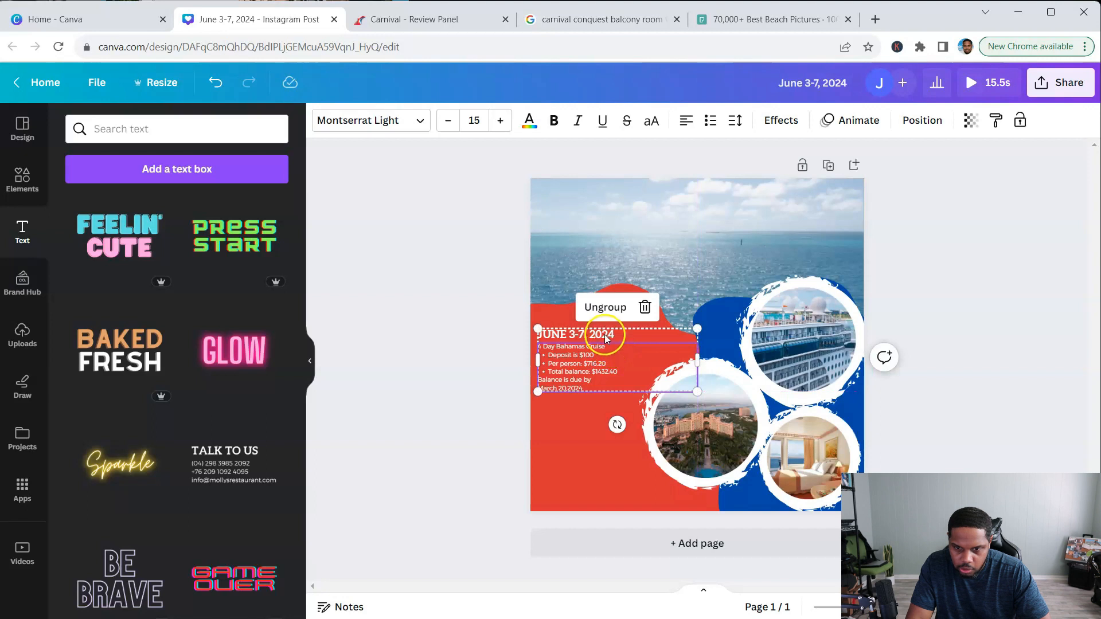
Step: Enlarge the "JUNE 3-7, 2024" heading to font size 42.2
left_click(605, 338)
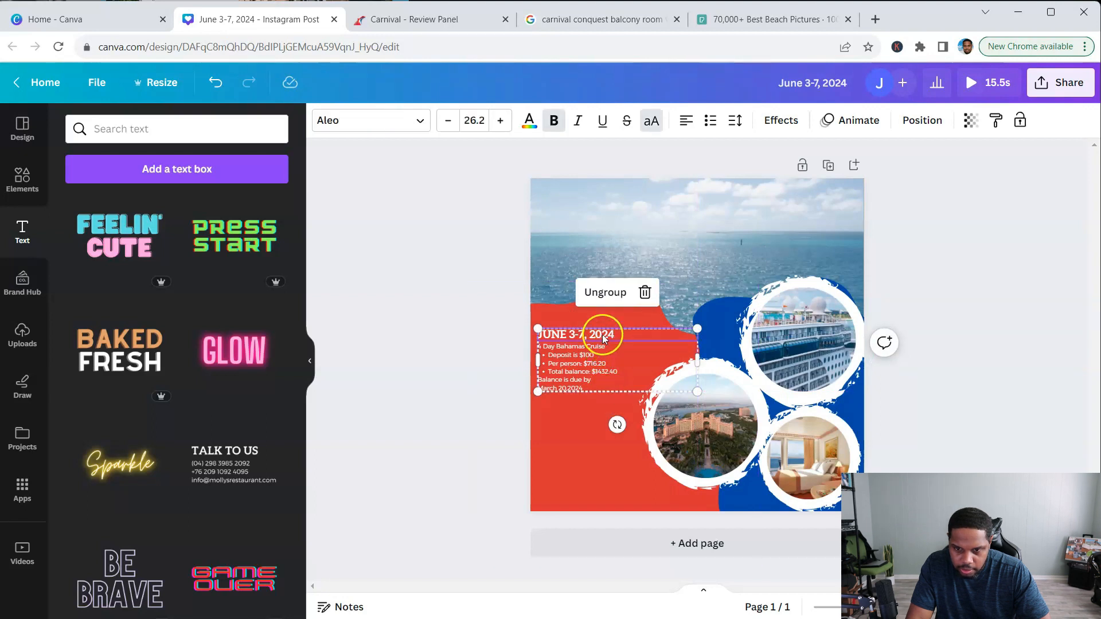
left_click(612, 334)
left_click_drag(613, 334, 537, 336)
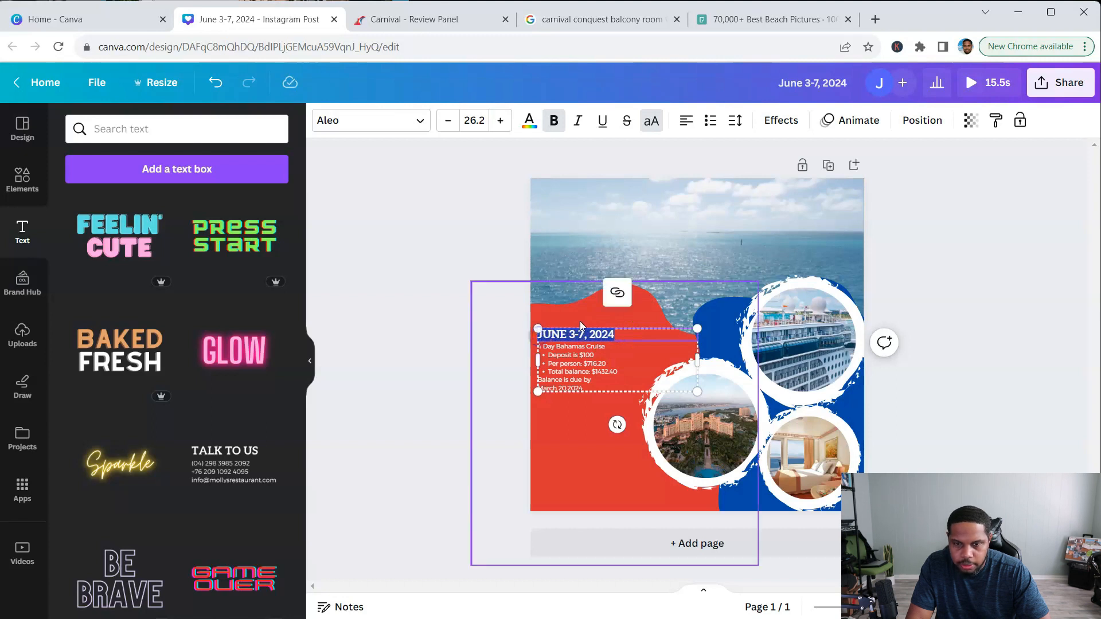
left_click(500, 122)
left_click(501, 121)
left_click(501, 121)
left_click(501, 121)
left_click(500, 122)
left_click(500, 122)
left_click(500, 122)
double_click(501, 121)
left_click(501, 122)
left_click(501, 122)
left_click(501, 122)
left_click(501, 121)
left_click(500, 122)
left_click(500, 122)
left_click(500, 121)
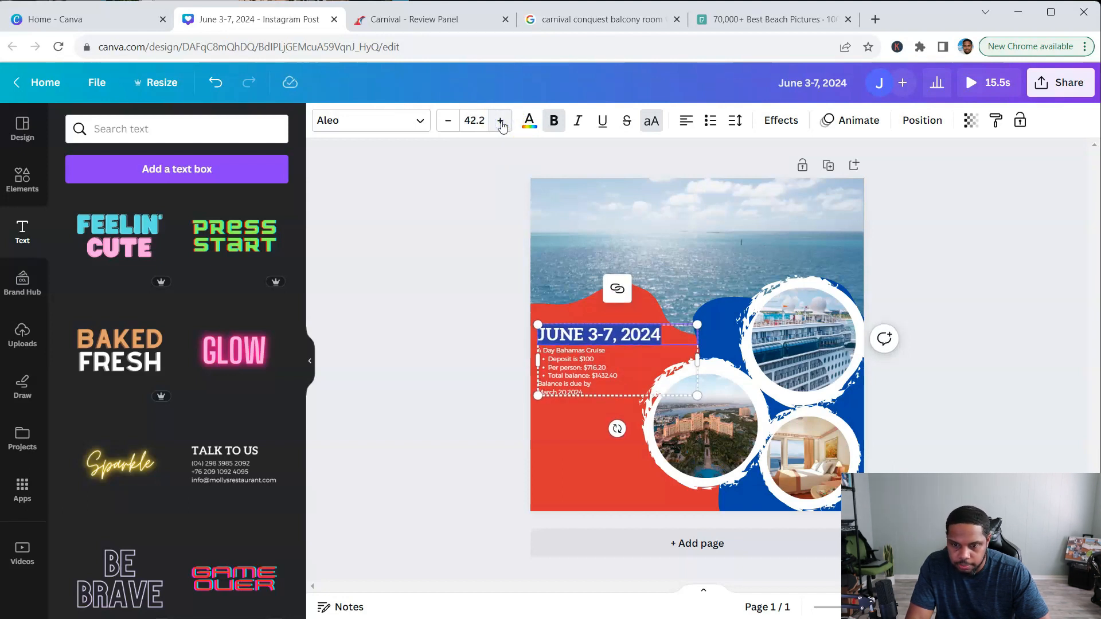
Step: Set all the cruise and pricing text below the date heading to font size 21
left_click(595, 378)
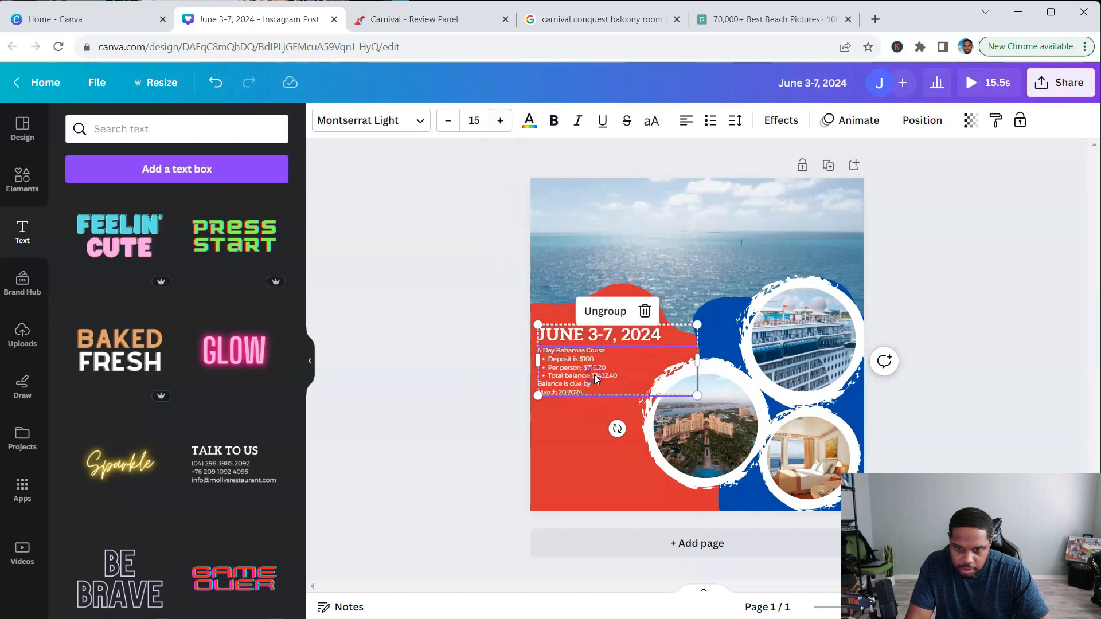
left_click(596, 366)
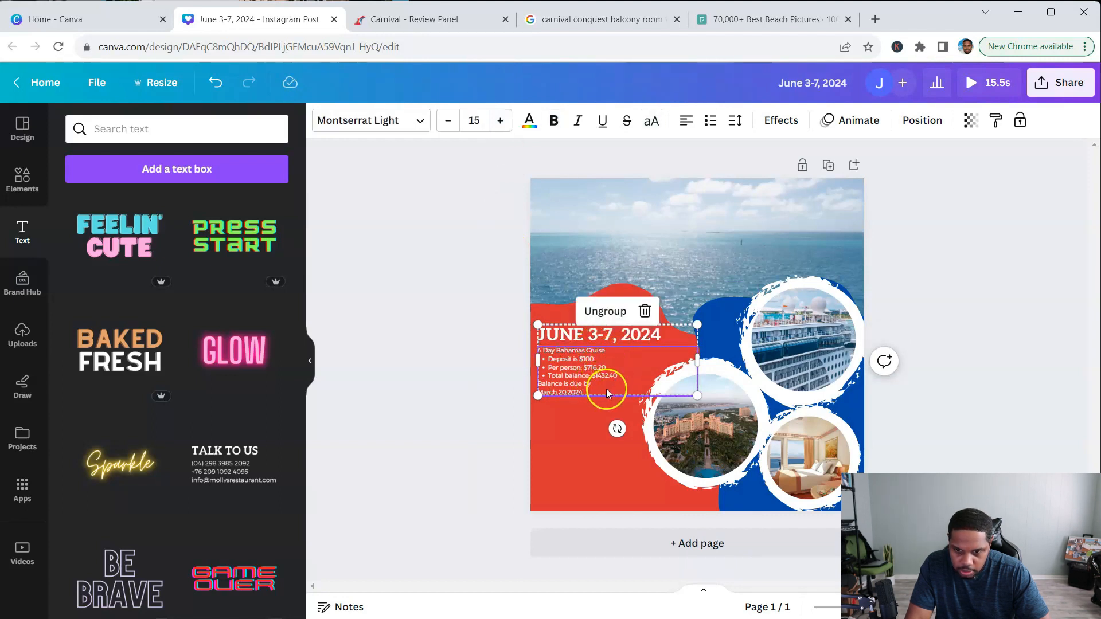
left_click(606, 391)
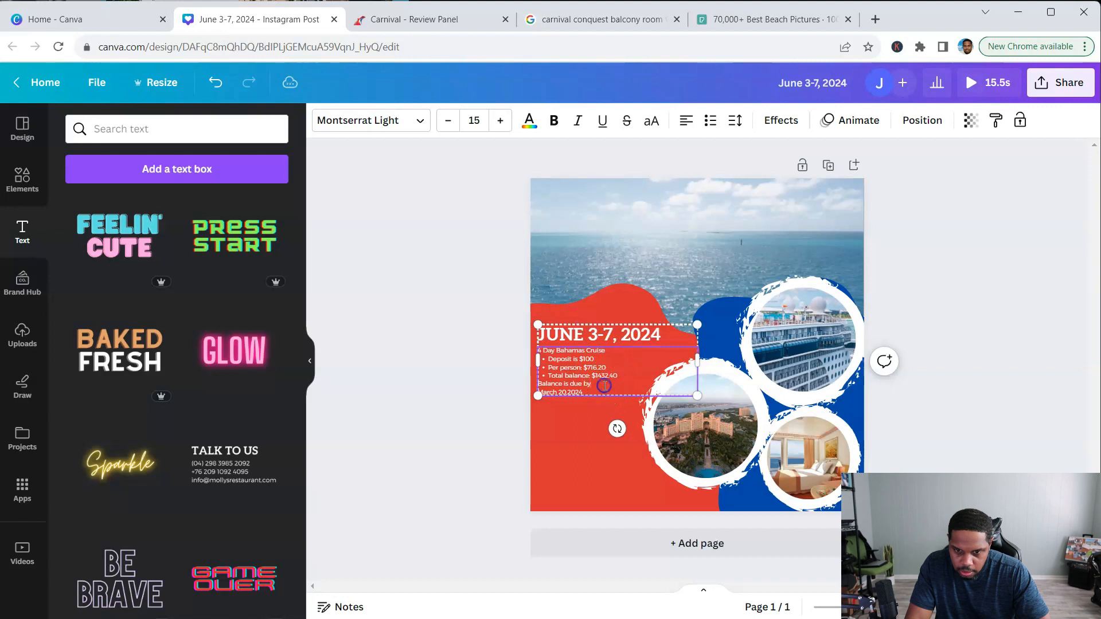
right_click(562, 355)
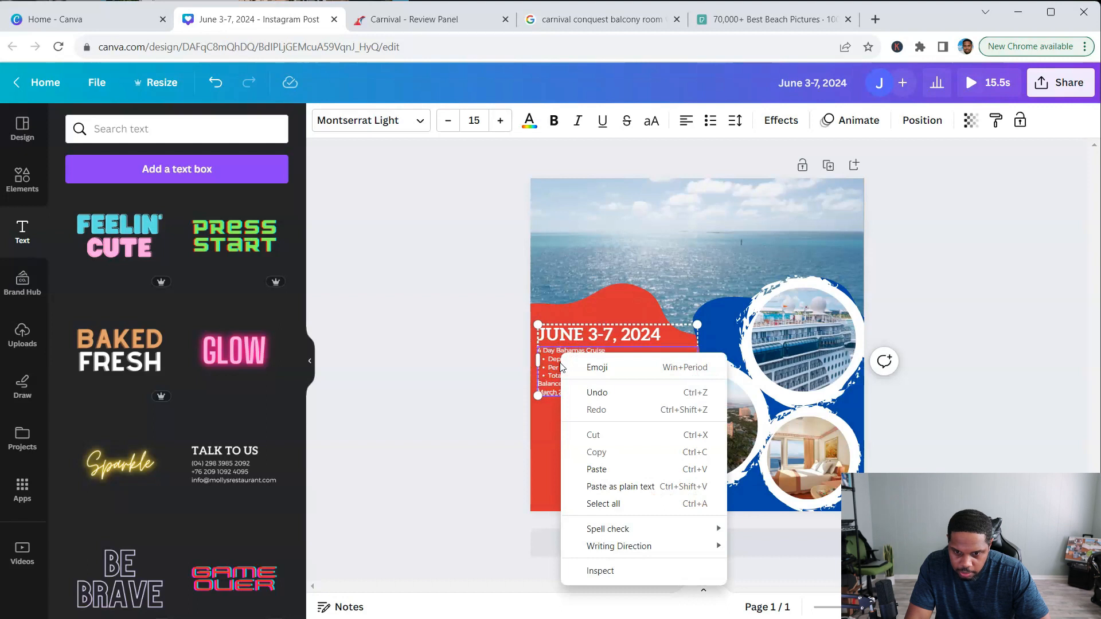
left_click(612, 503)
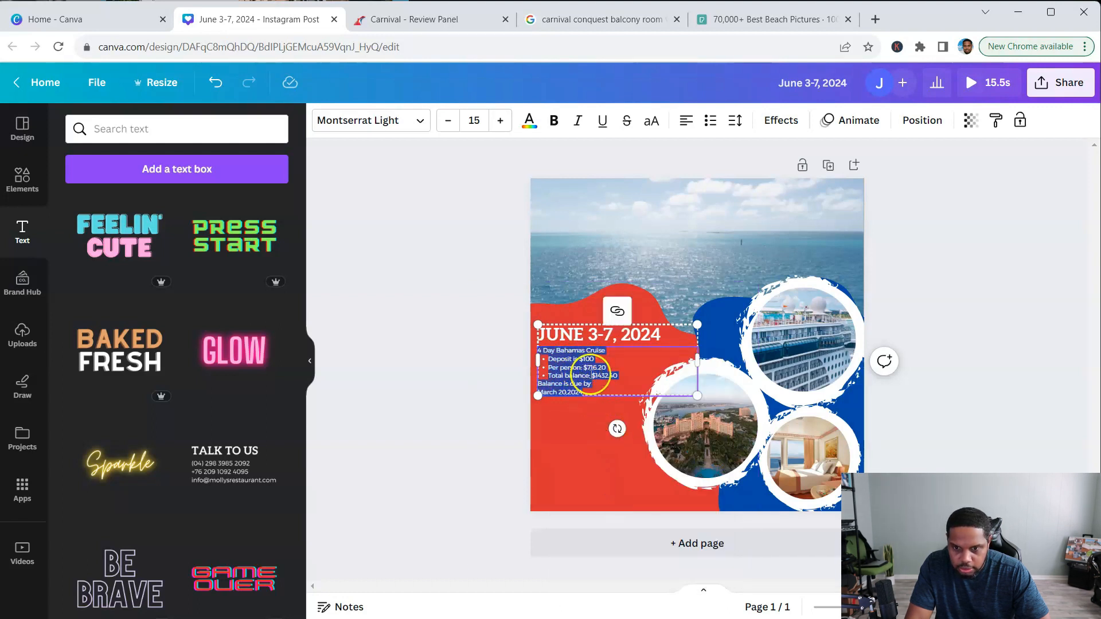
left_click(501, 120)
left_click(501, 120)
left_click(500, 120)
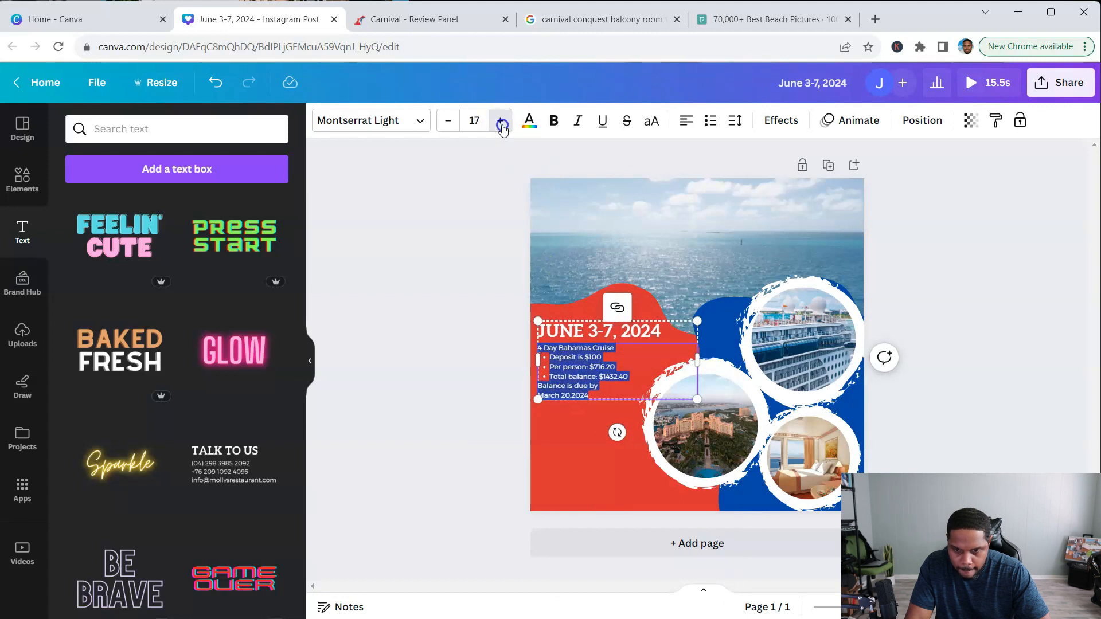
left_click(501, 121)
left_click(502, 123)
left_click(500, 122)
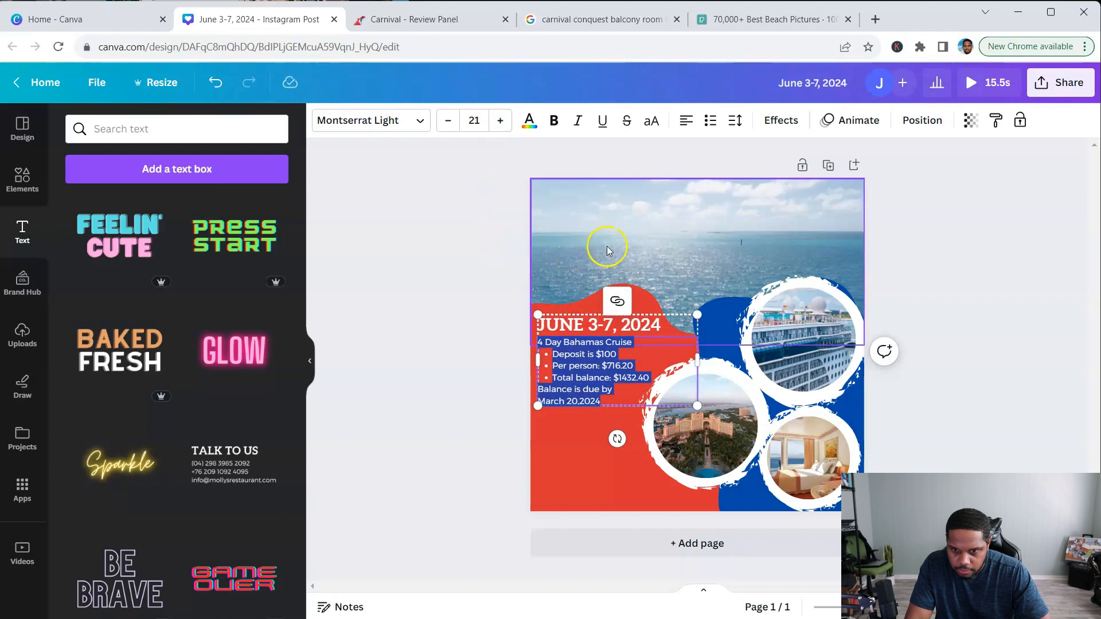
left_click(455, 280)
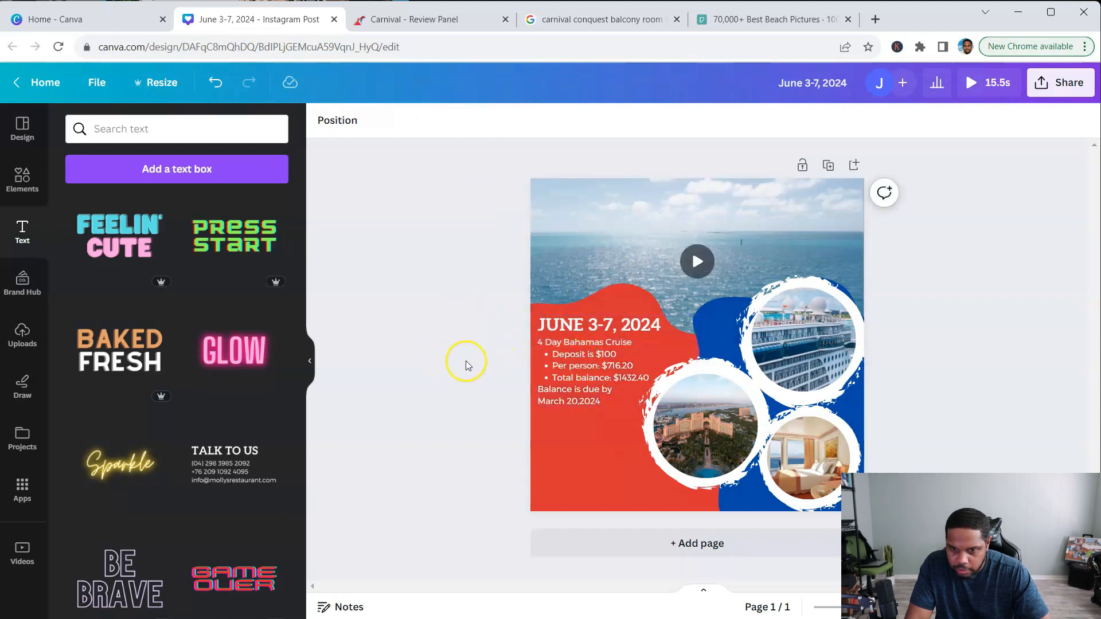
Step: Move the date and pricing text group slightly lower on the red blob and preview the animated post
mouse_move(575, 364)
left_mouse_down()
mouse_move(571, 389)
mouse_move(573, 378)
left_mouse_up()
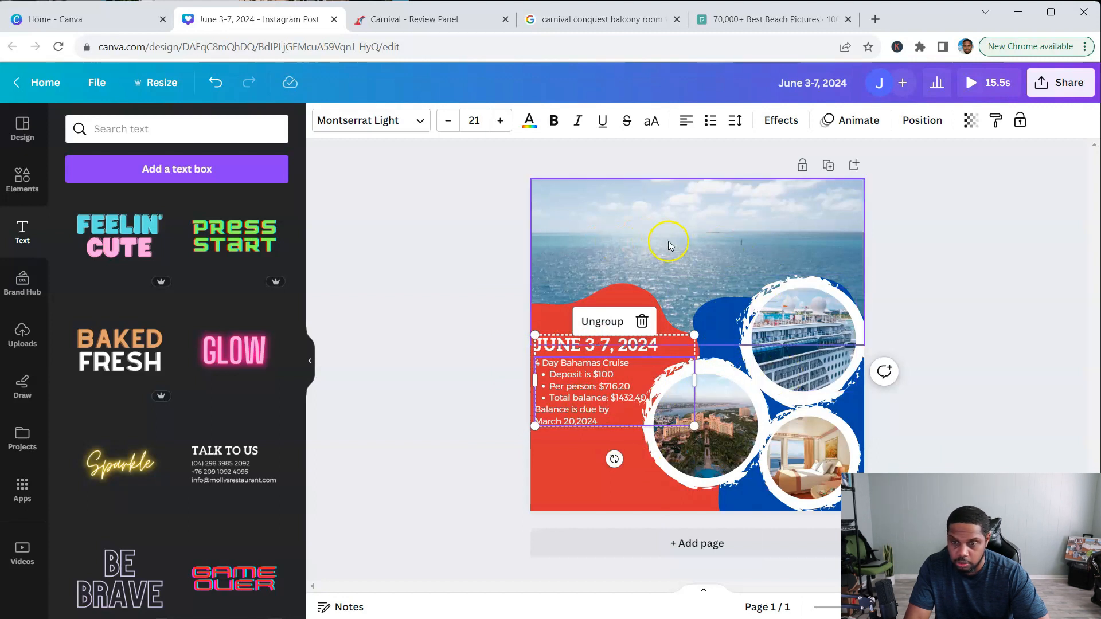
left_click(963, 308)
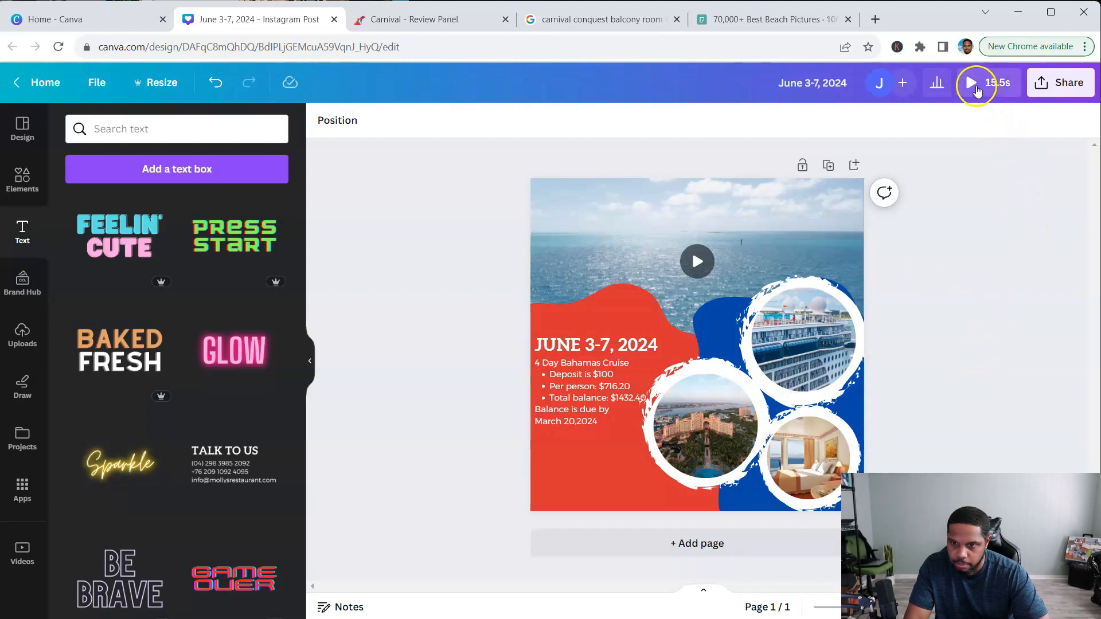
left_click(975, 84)
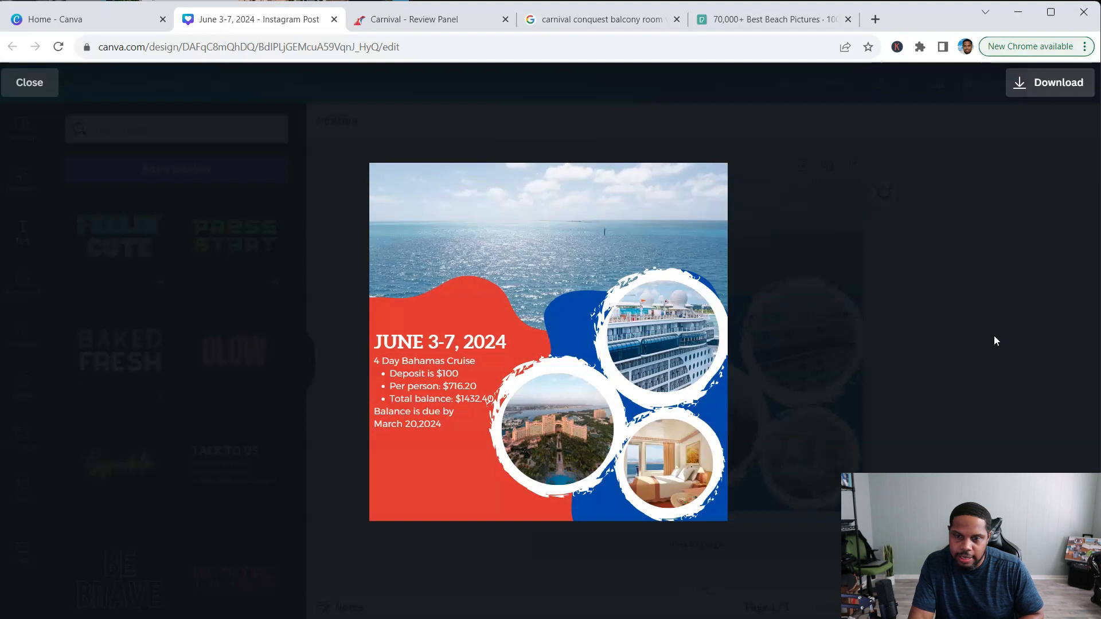
left_click(962, 215)
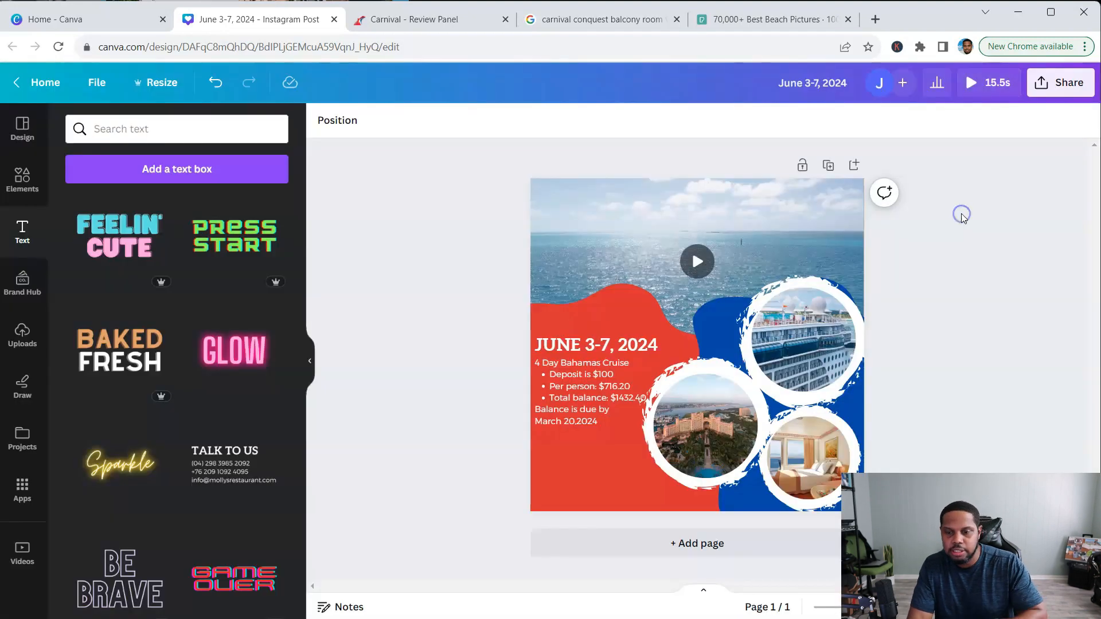
left_click(896, 343)
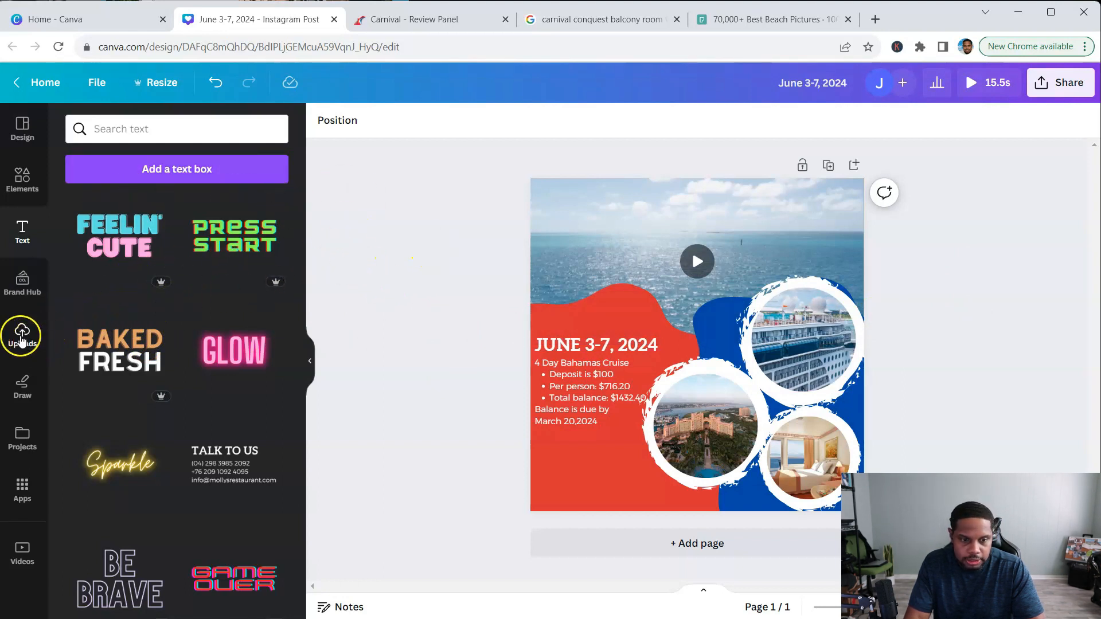
Step: Place the uploaded Better To Travel logo on the post and shift it toward the upper right of the design
left_click(26, 339)
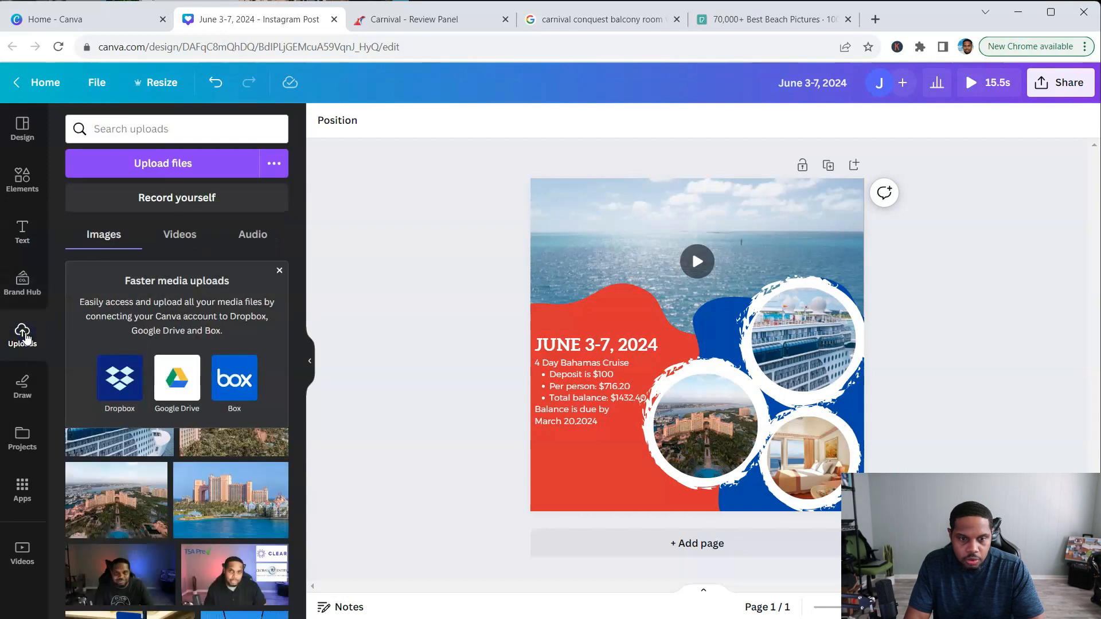
scroll(213, 447, "up", 3)
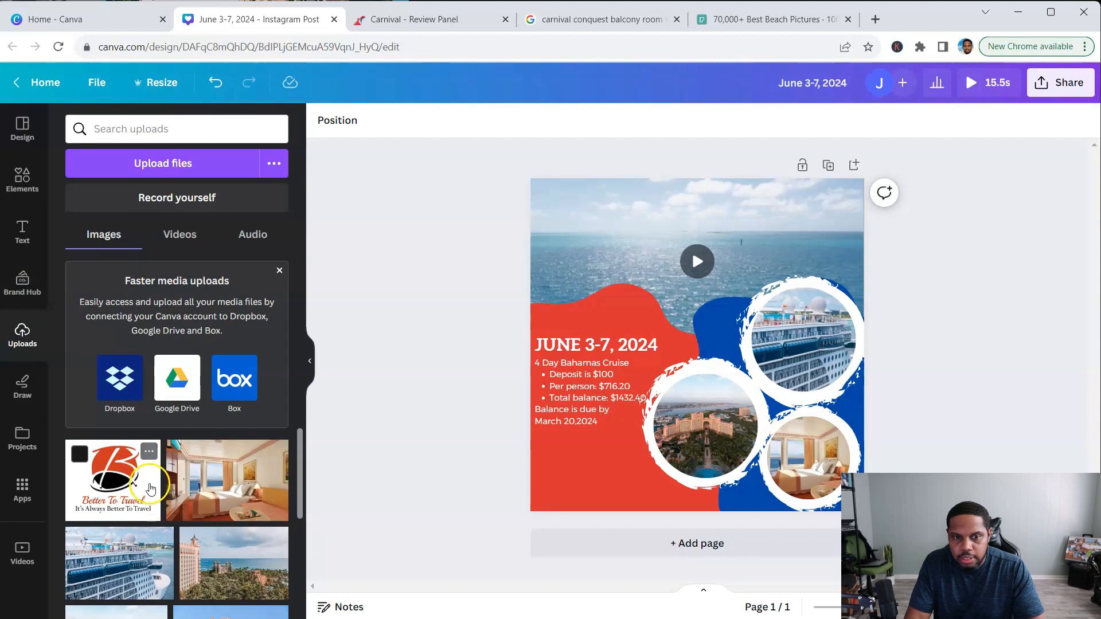
left_click(190, 165)
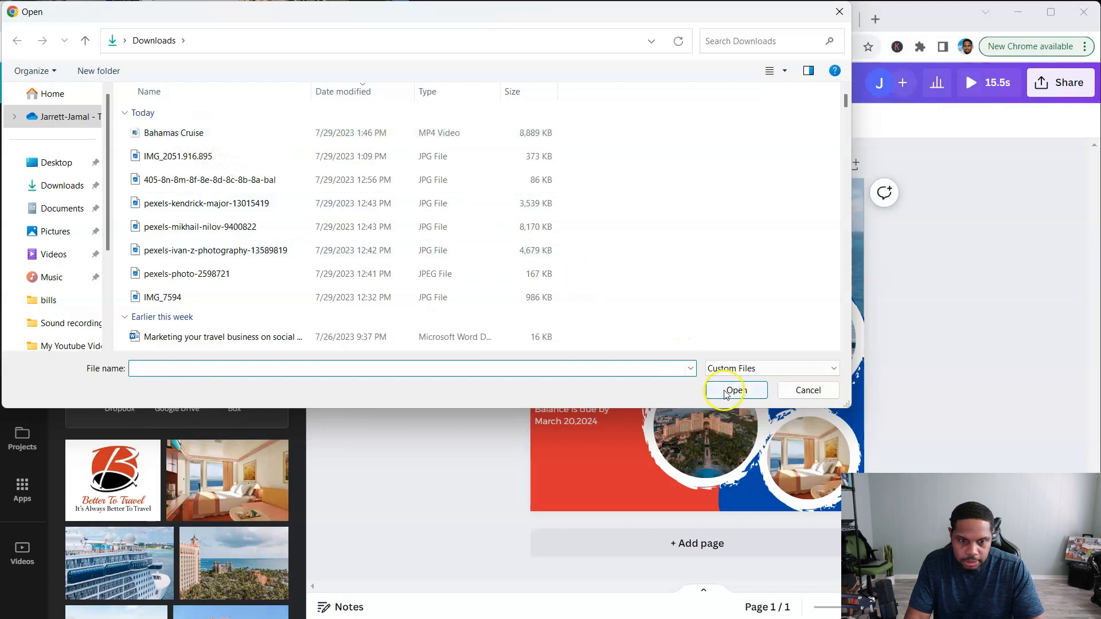
left_click(803, 390)
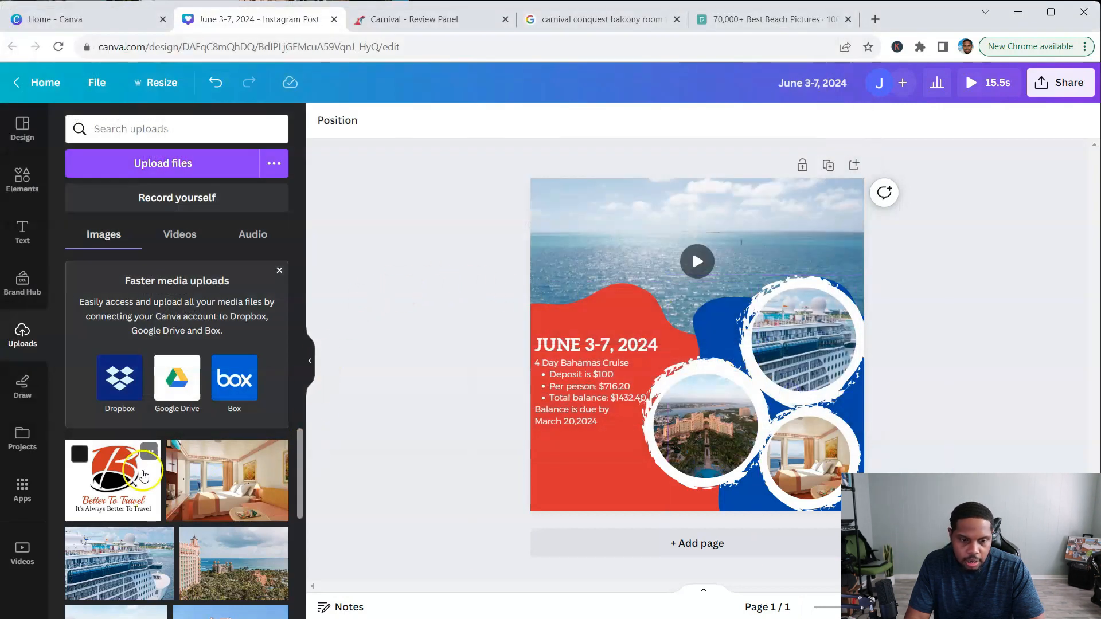
left_click(119, 480)
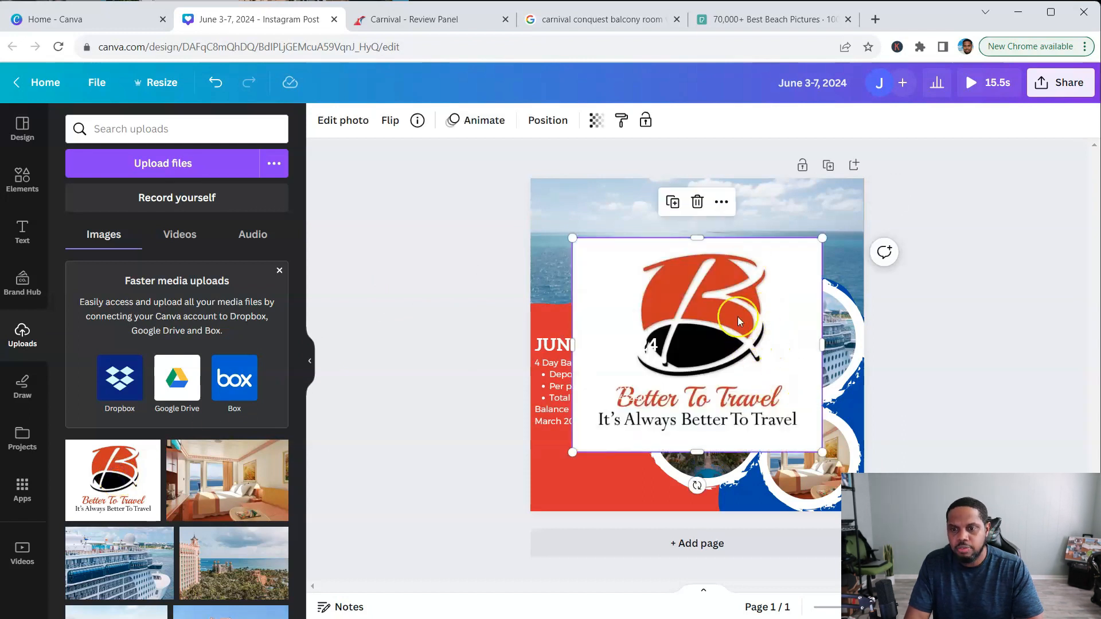
left_click_drag(773, 304, 774, 278)
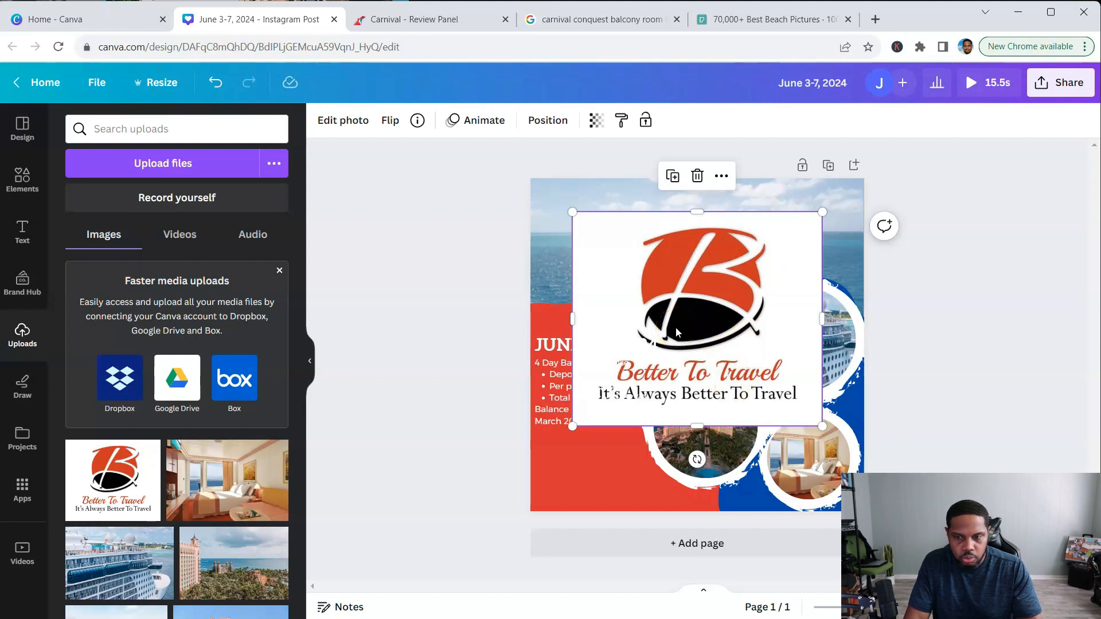
left_click_drag(756, 306, 772, 294)
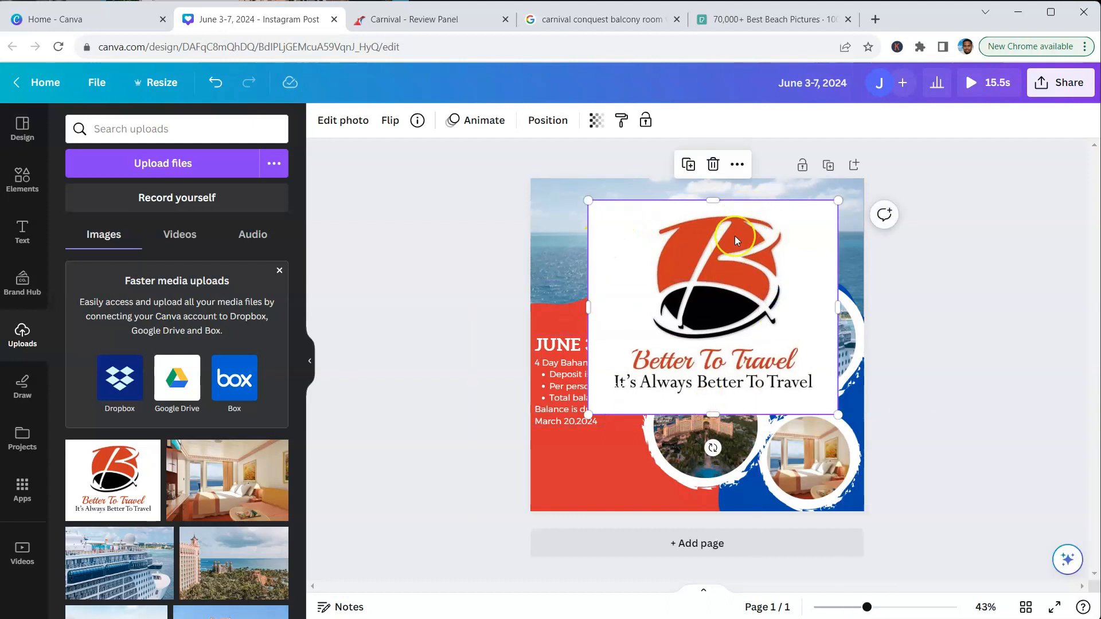
Step: Remove the white background from the Better To Travel logo with BG Remover
left_click(343, 121)
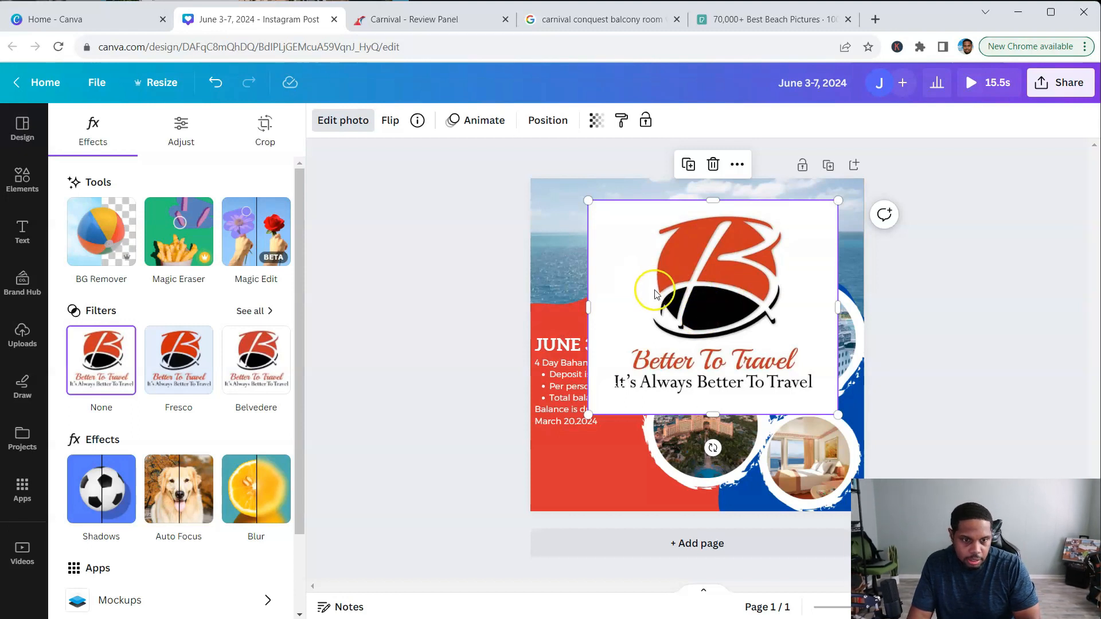
left_click(100, 253)
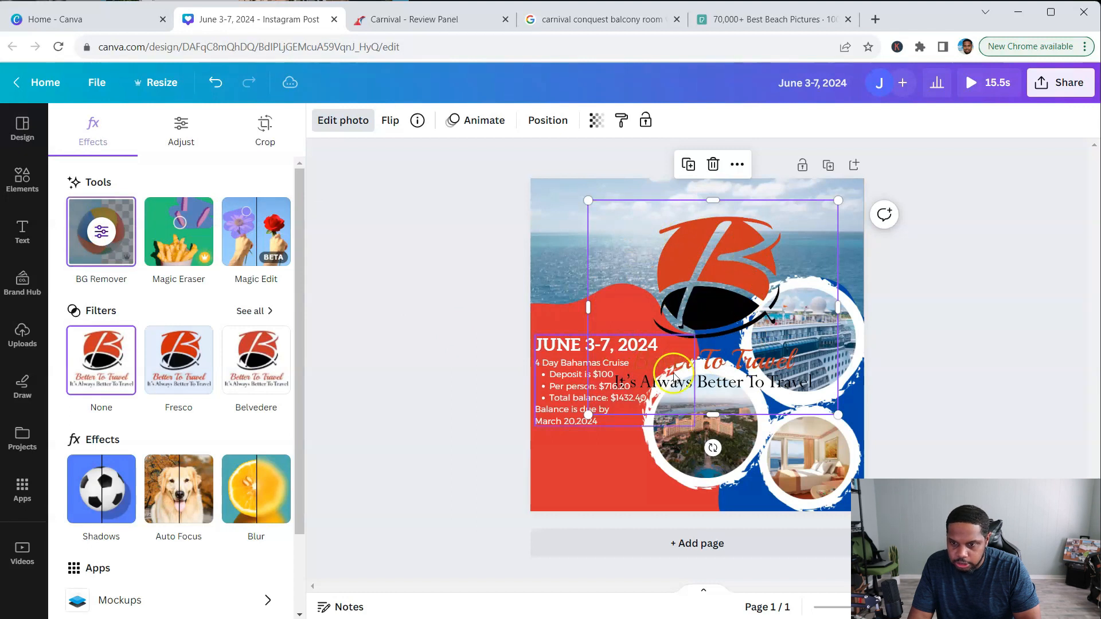
Step: Shrink the Better To Travel logo and fit it into the upper-right corner of the post
left_click_drag(588, 416, 788, 234)
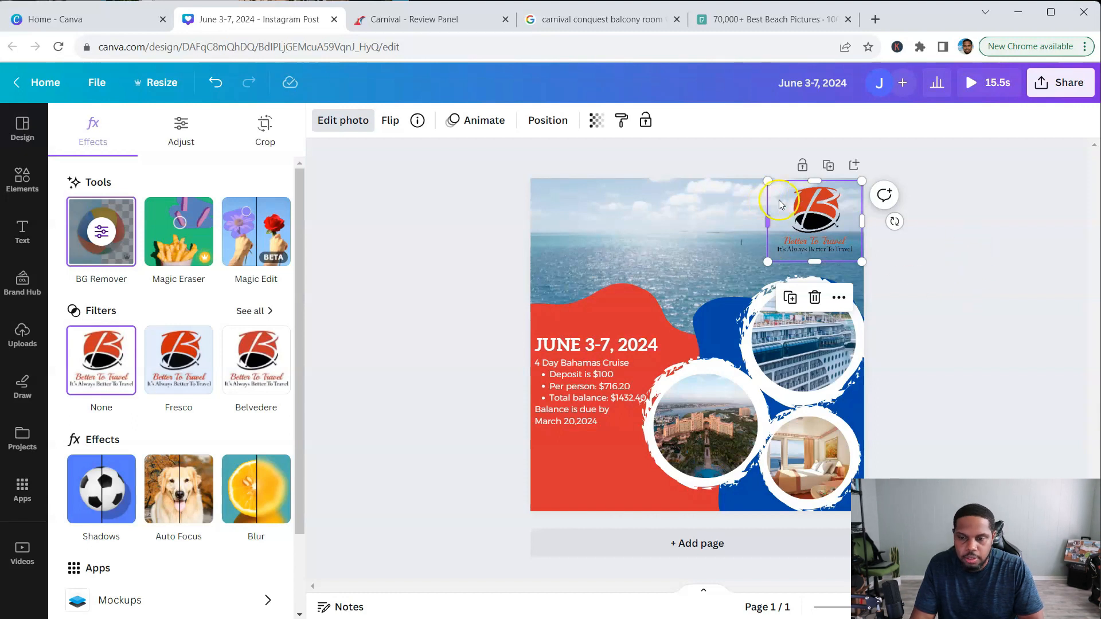
left_click(968, 305)
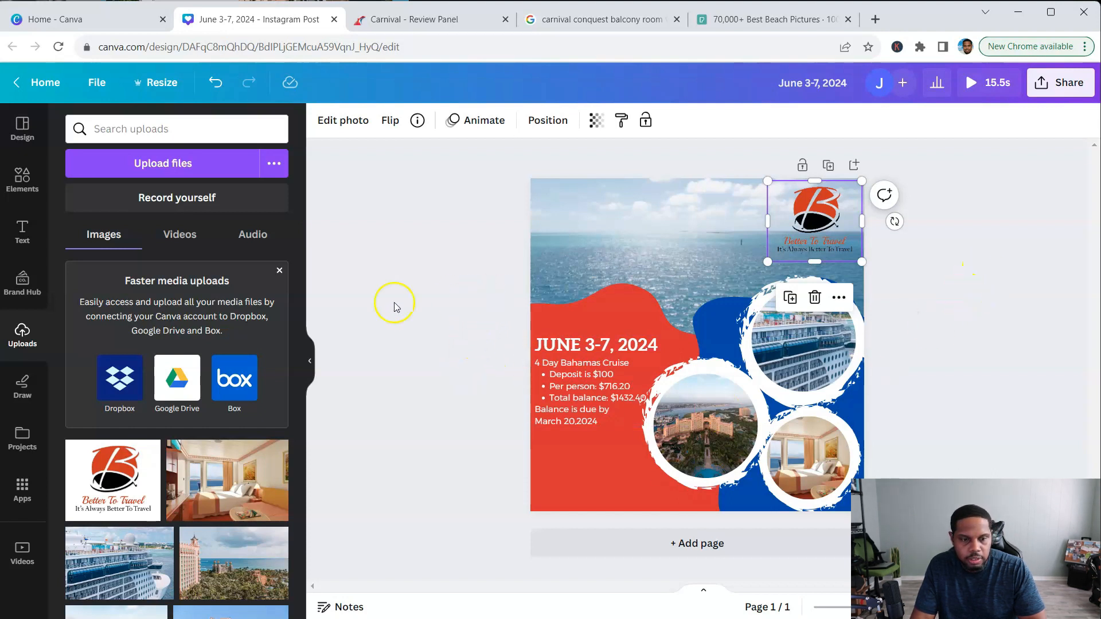
Step: Add the pink neon GLOW font combination to the post and move it up over the sea video
left_click(22, 236)
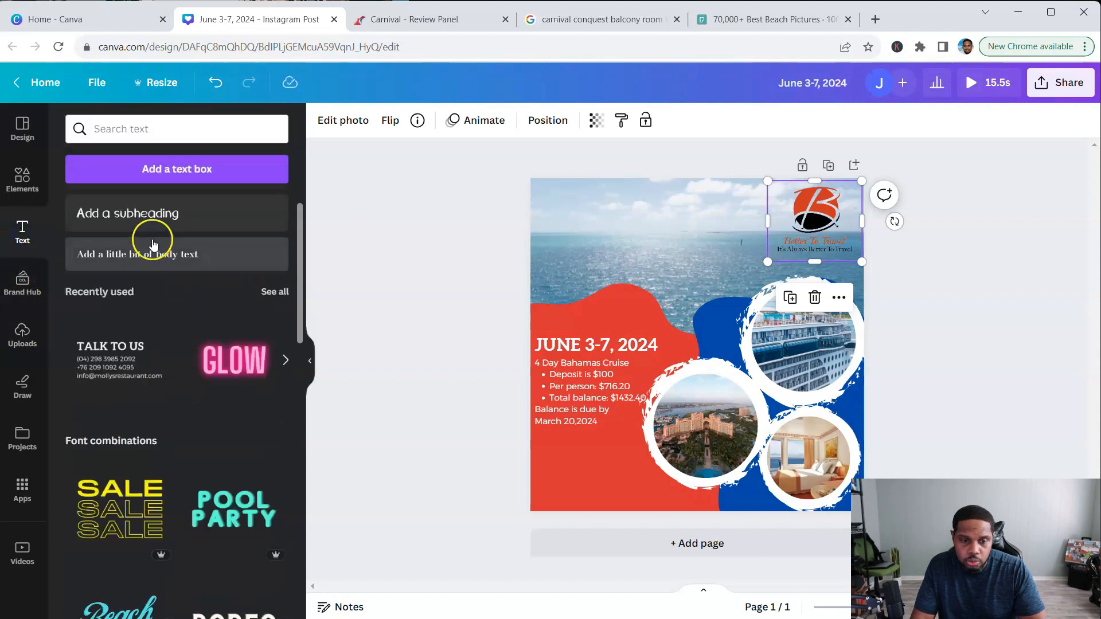
scroll(183, 449, "down", 4)
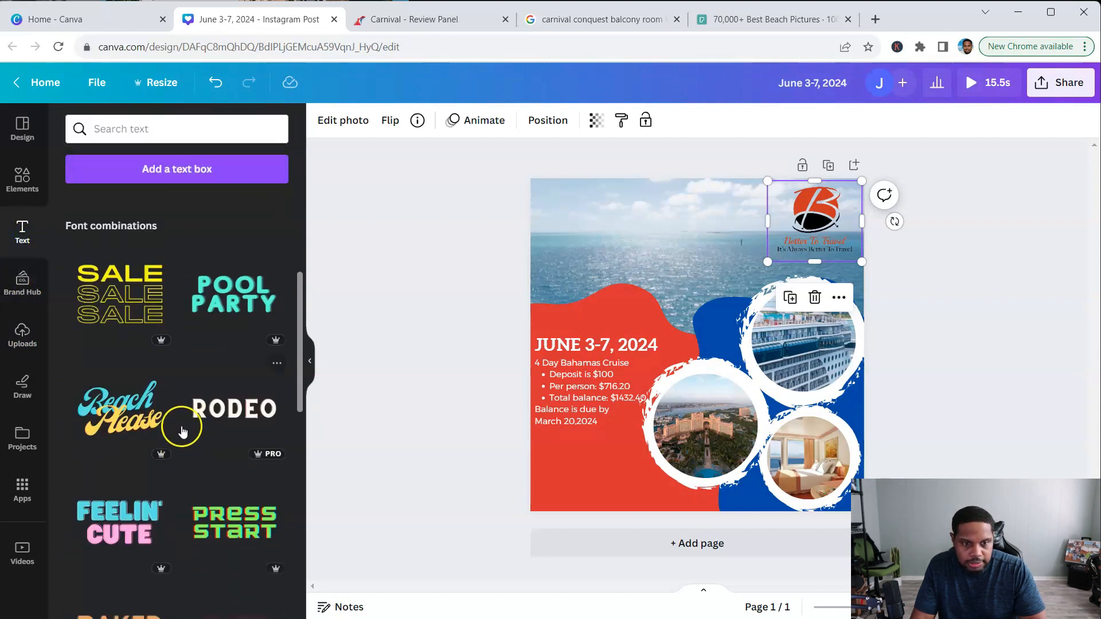
scroll(172, 286, "up", 5)
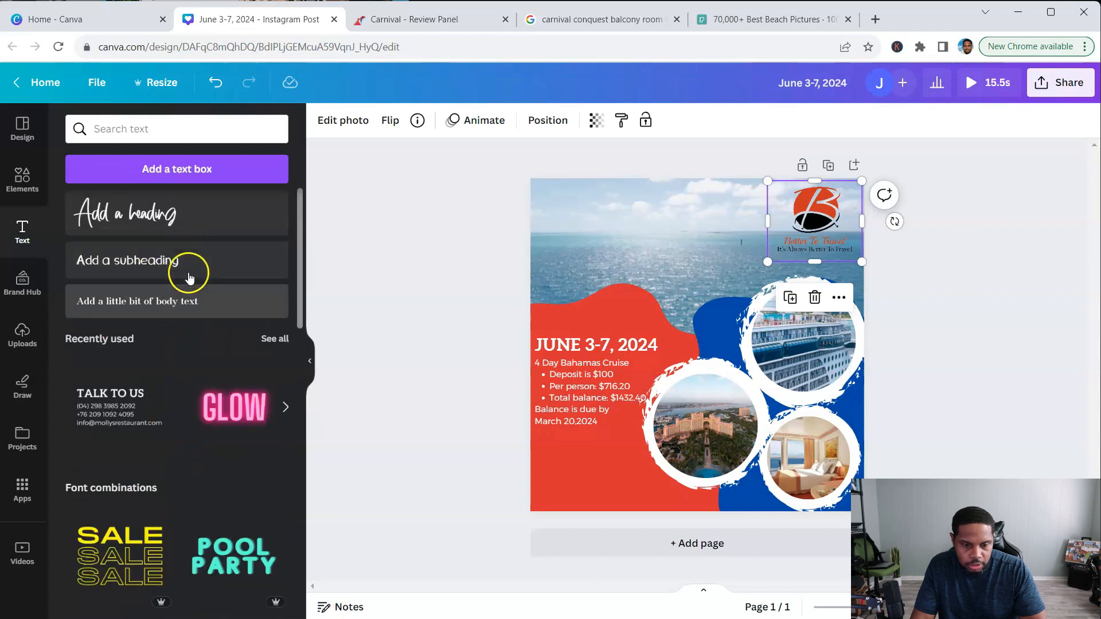
scroll(201, 370, "down", 5)
scroll(200, 370, "down", 5)
left_click(239, 360)
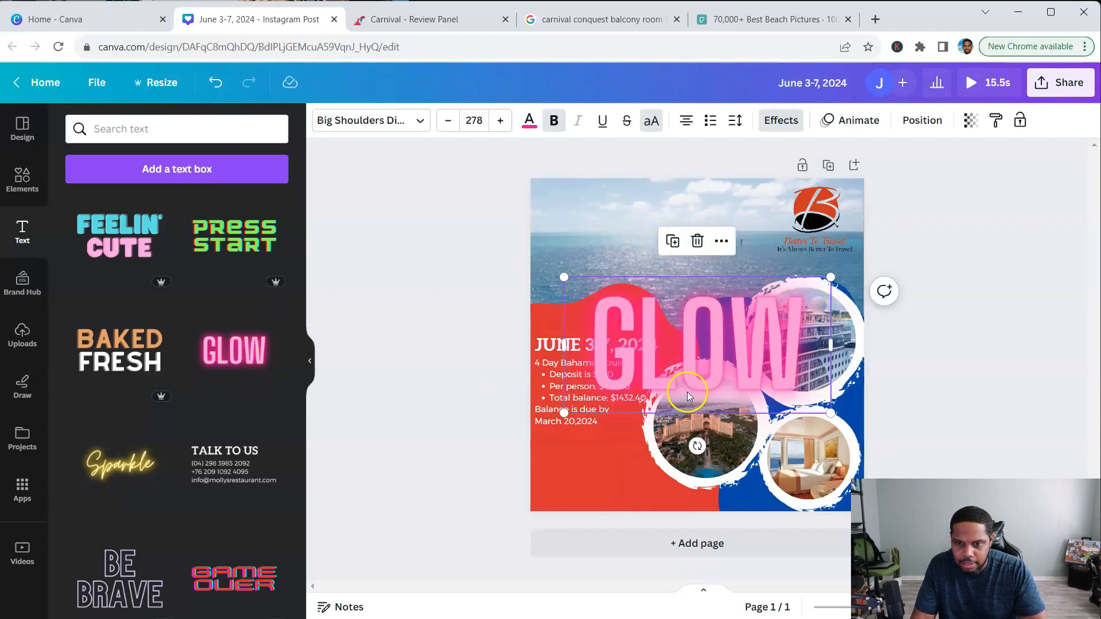
left_click_drag(714, 366, 687, 270)
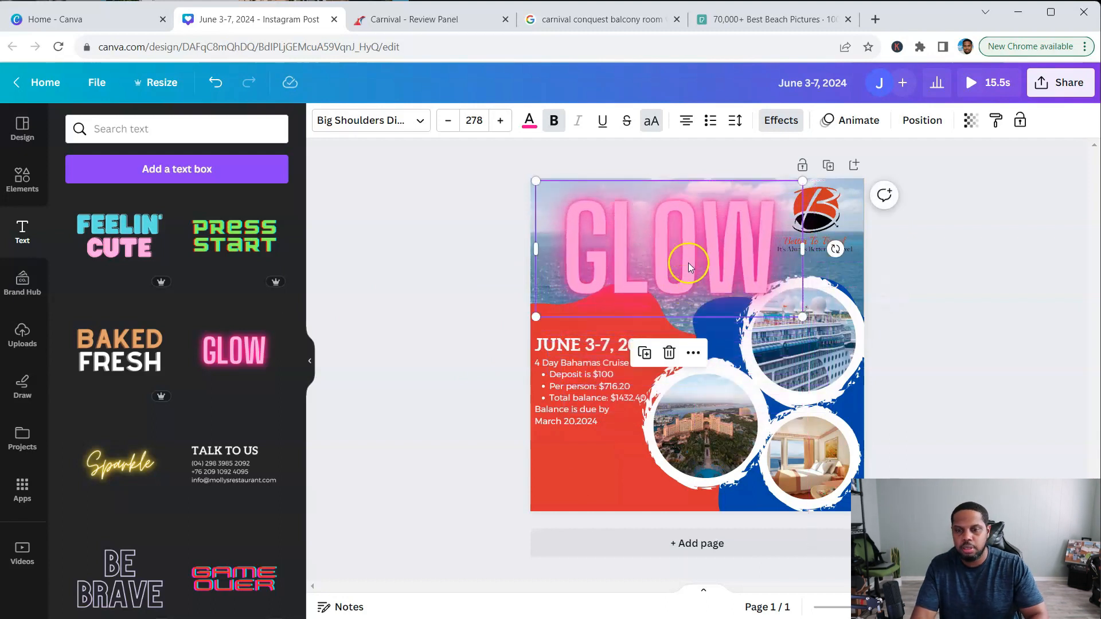
Step: Replace the GLOW text with BAHAMAS CRUISE
left_click(634, 262)
left_click_drag(559, 258, 751, 262)
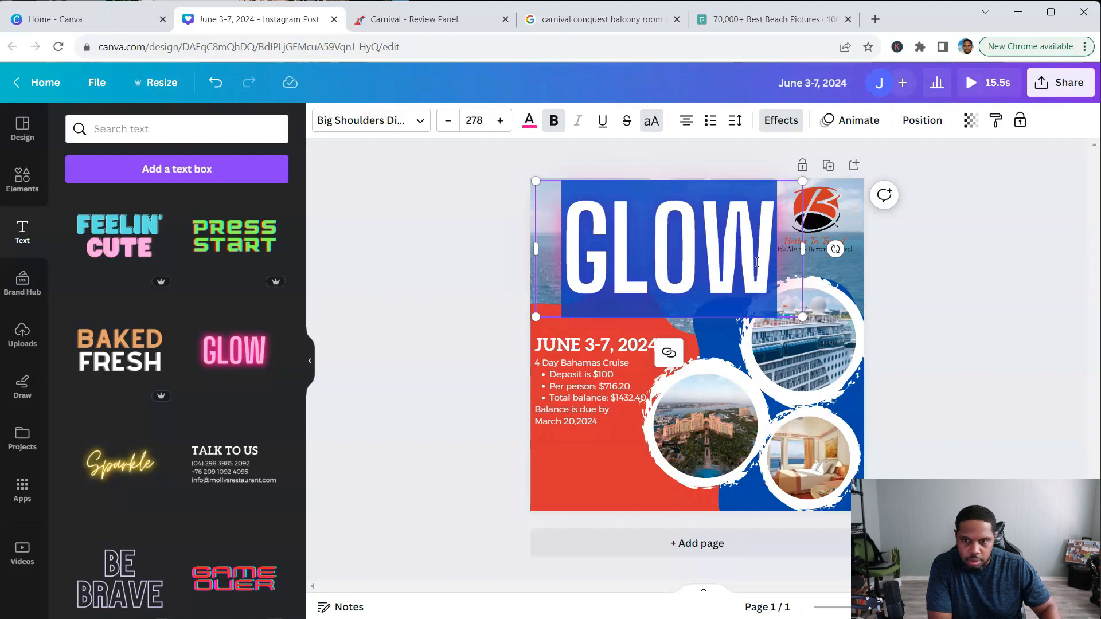
type("BAHAM")
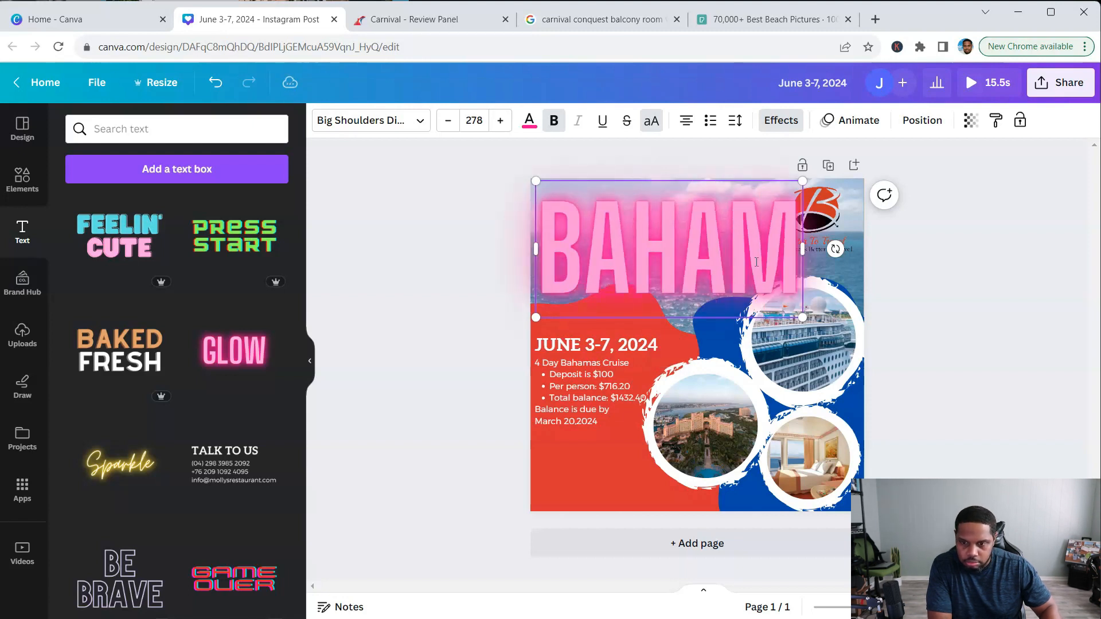
type("AS")
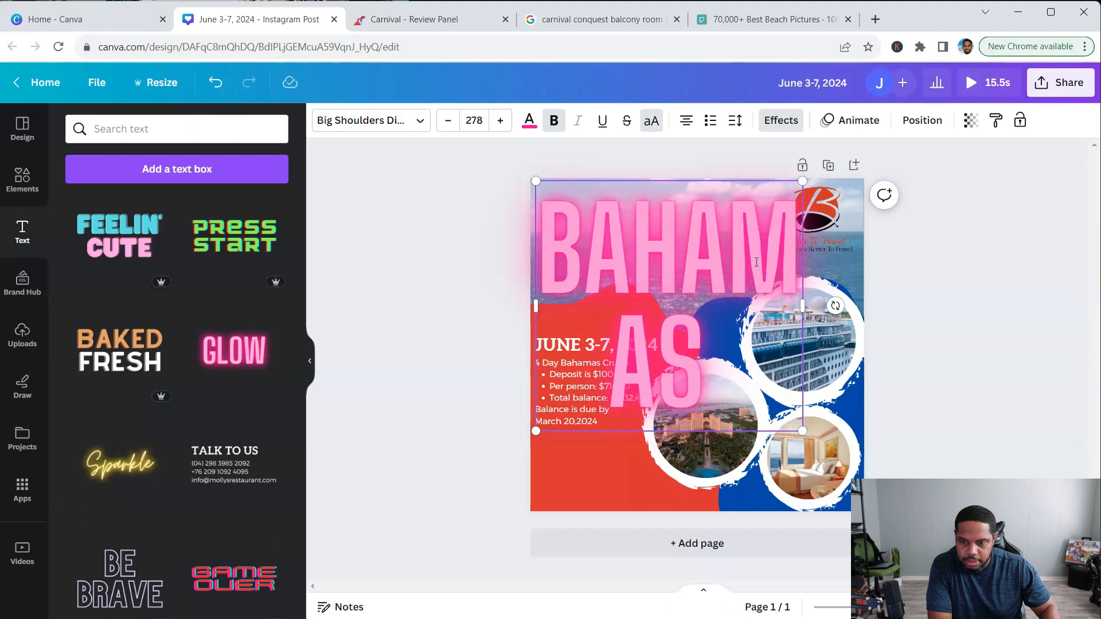
type(" CRUISE")
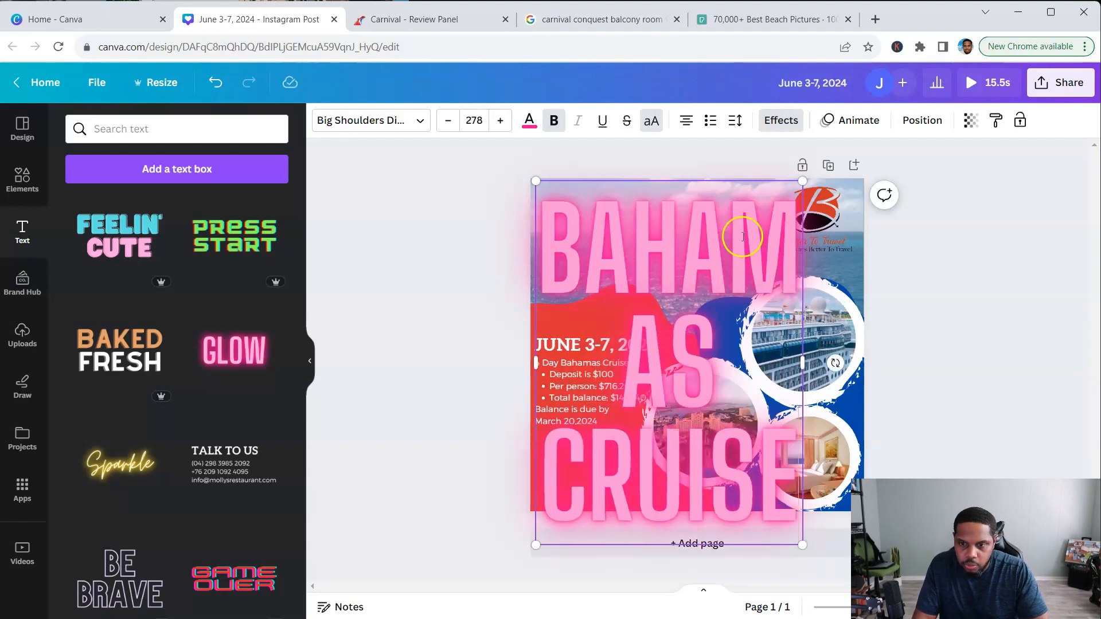
Step: Reduce the BAHAMAS CRUISE heading to font size 100
left_click(451, 123)
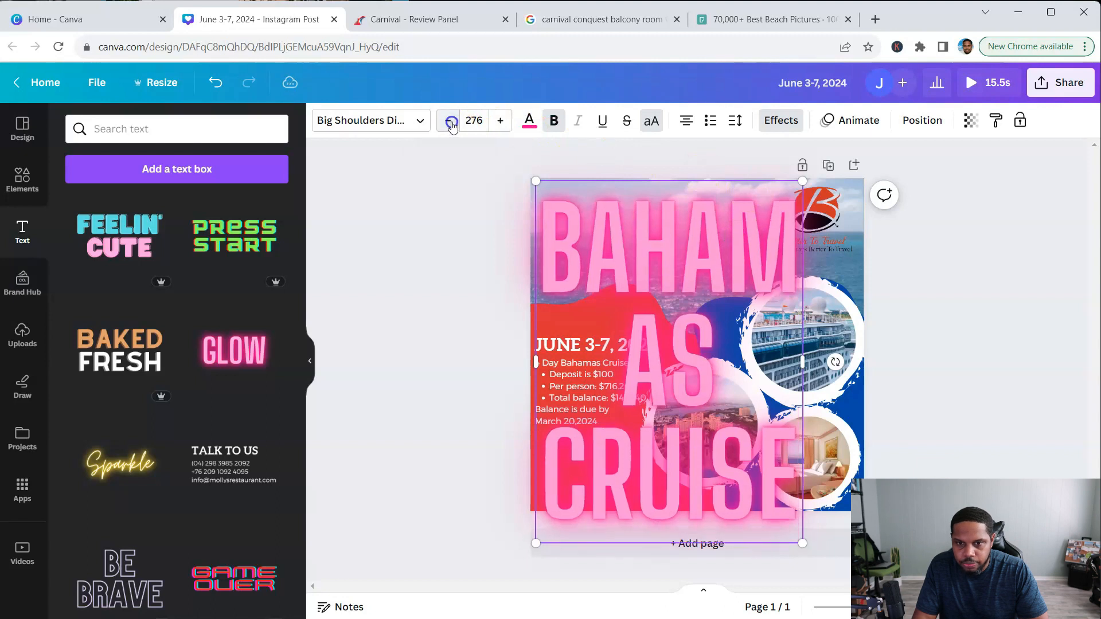
left_click(452, 122)
left_click(451, 123)
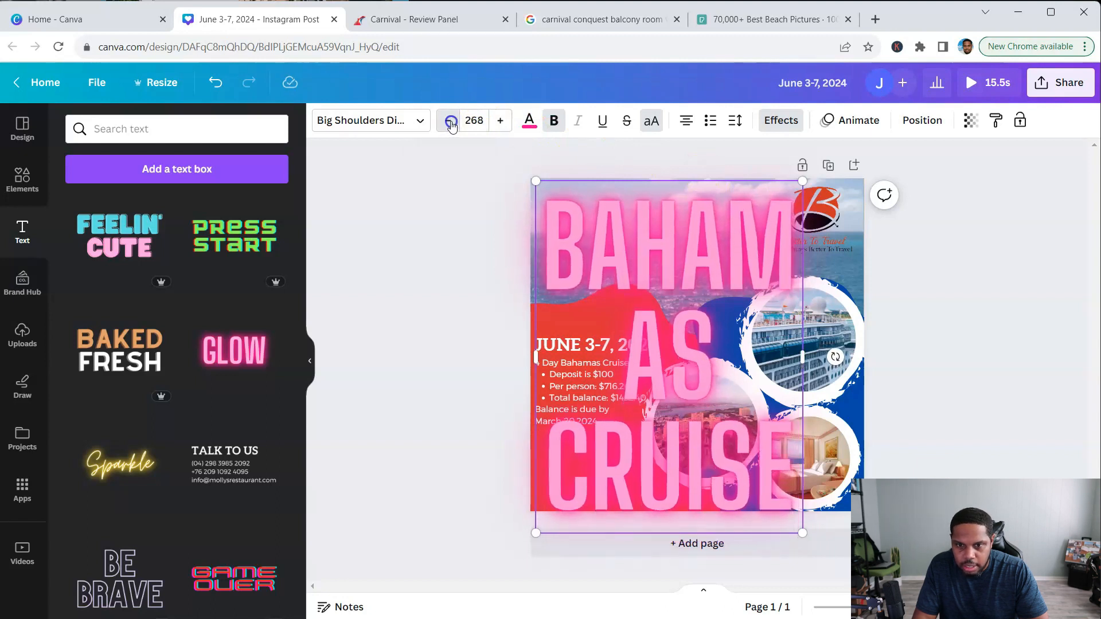
left_click(451, 123)
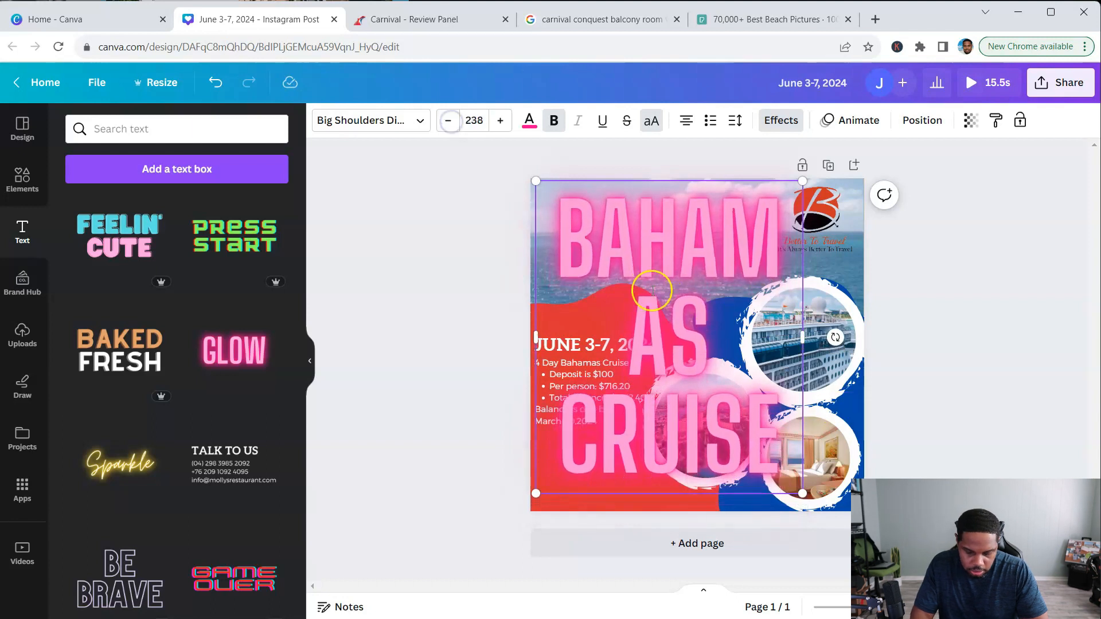
left_click(471, 120)
type("100")
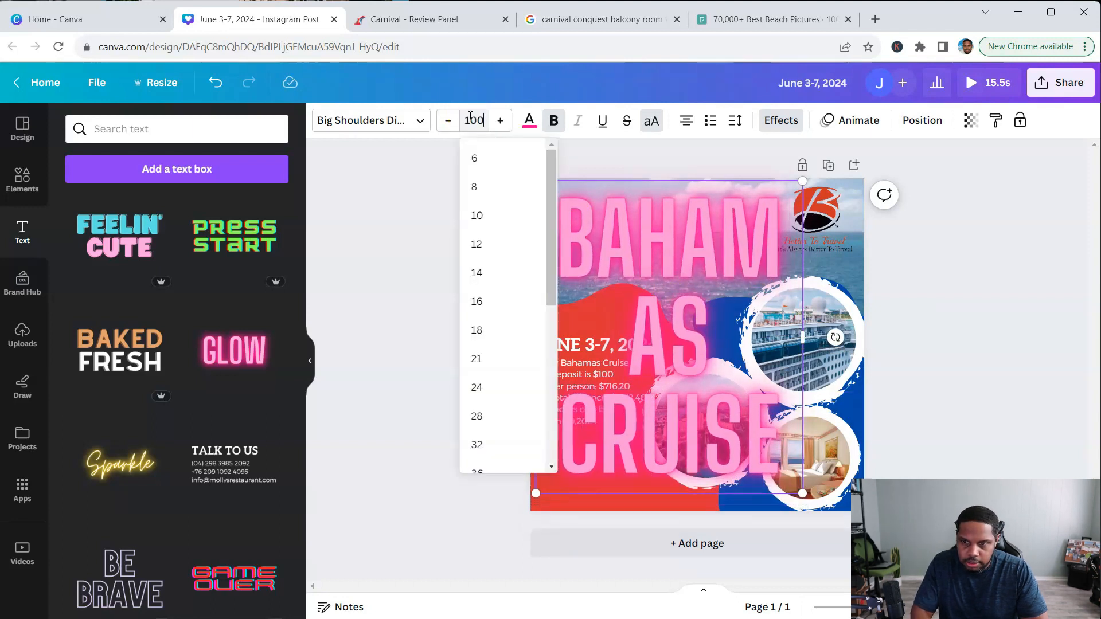
key("Return")
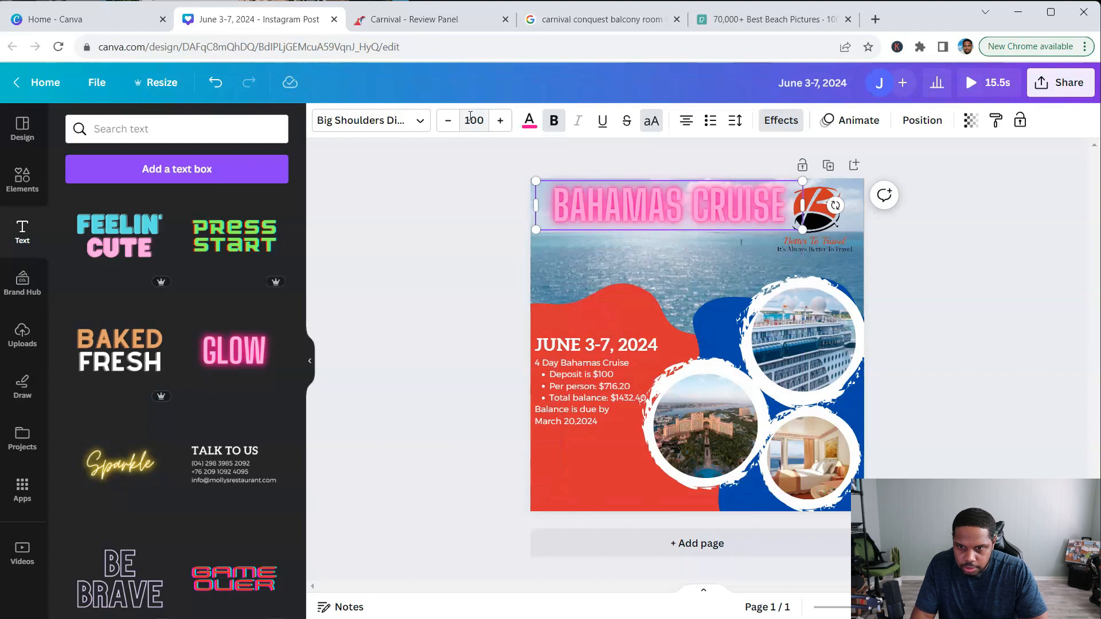
Step: Break the heading into two lines, narrow its text box and place it in the upper-left corner of the post
double_click(688, 204)
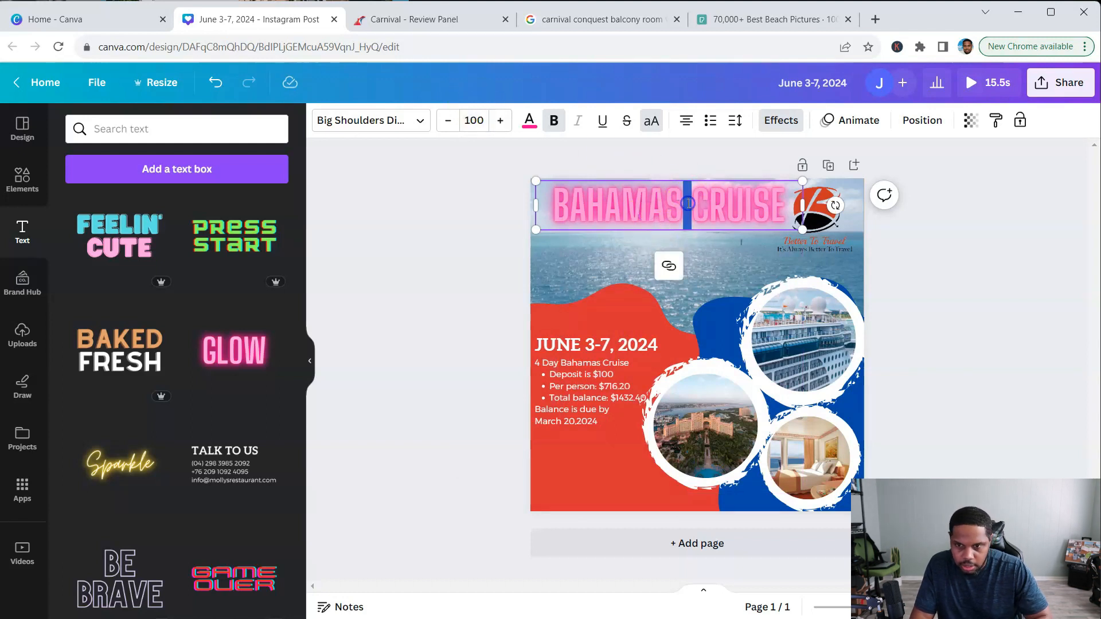
key("Return")
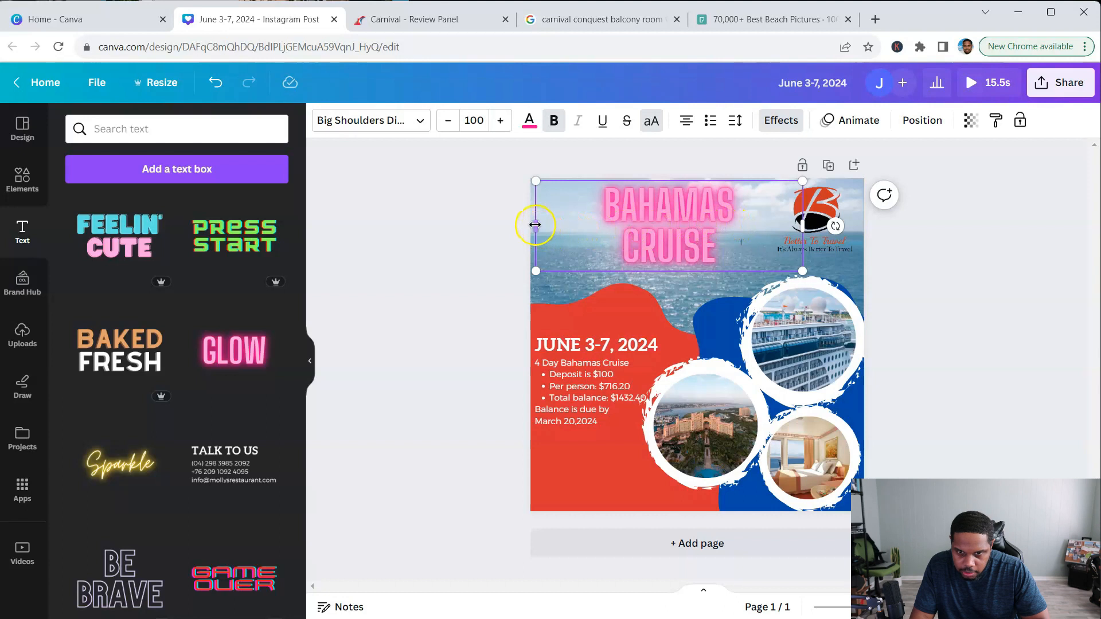
left_click_drag(535, 224, 641, 225)
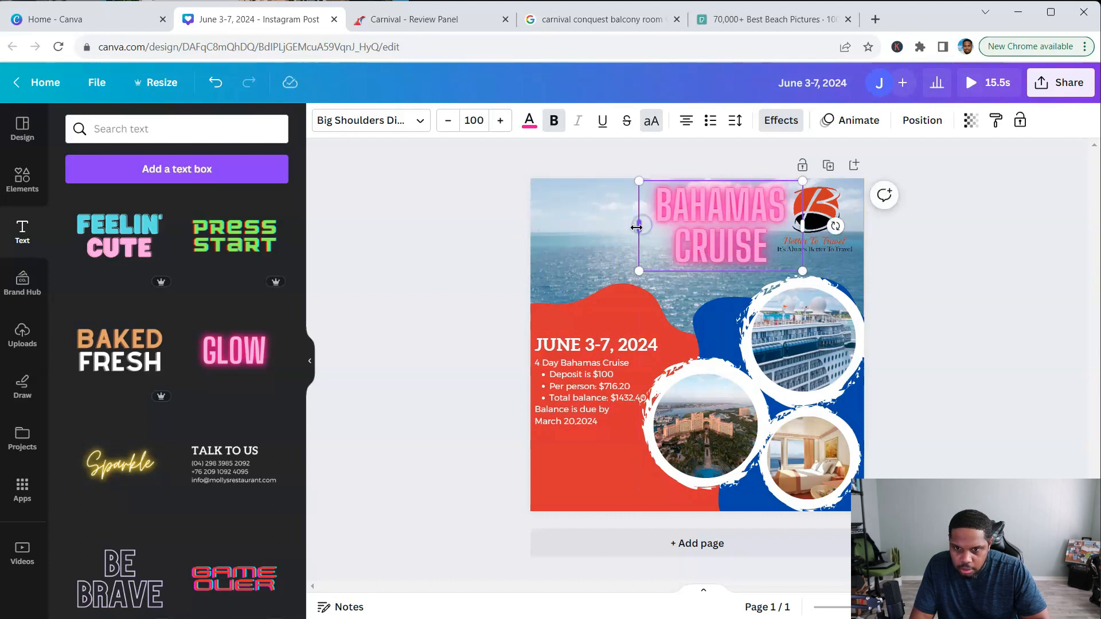
left_click(596, 237)
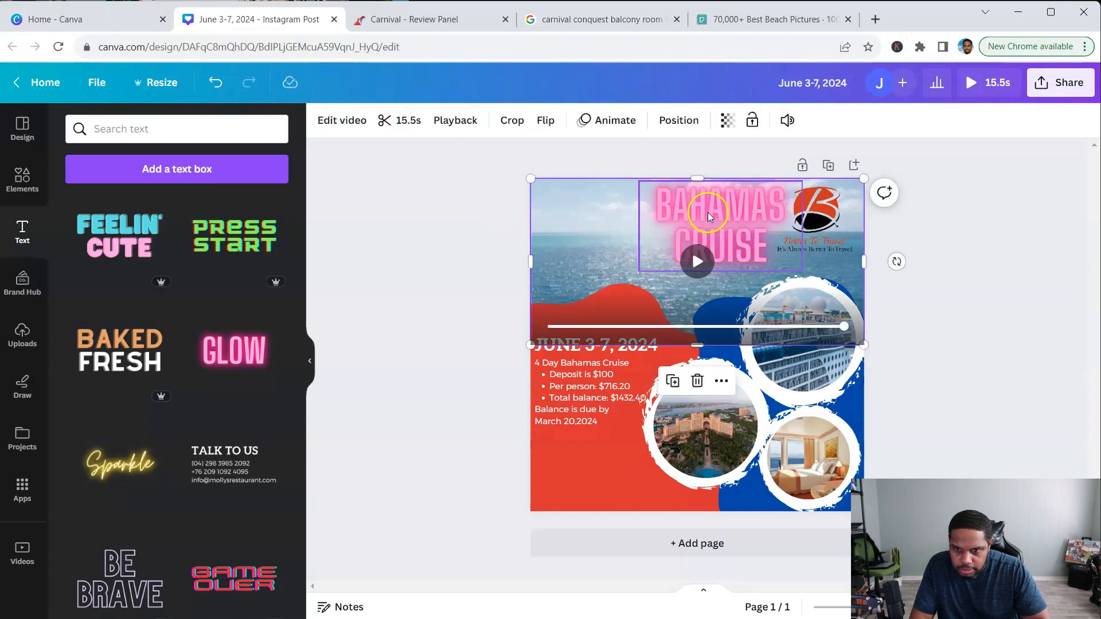
left_click(386, 256)
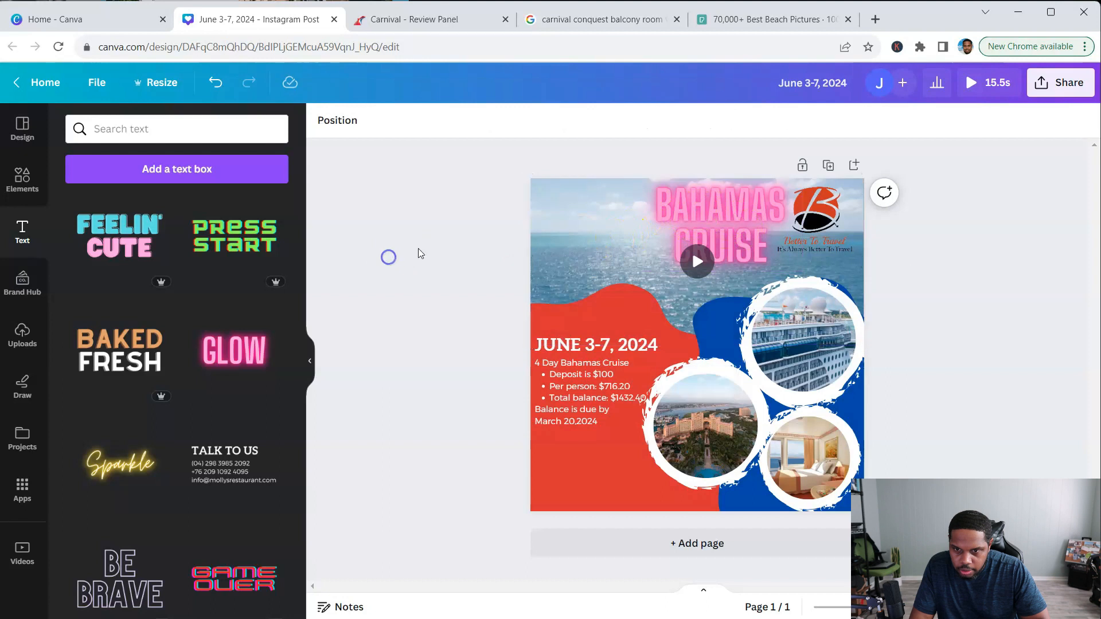
left_click_drag(721, 223, 617, 223)
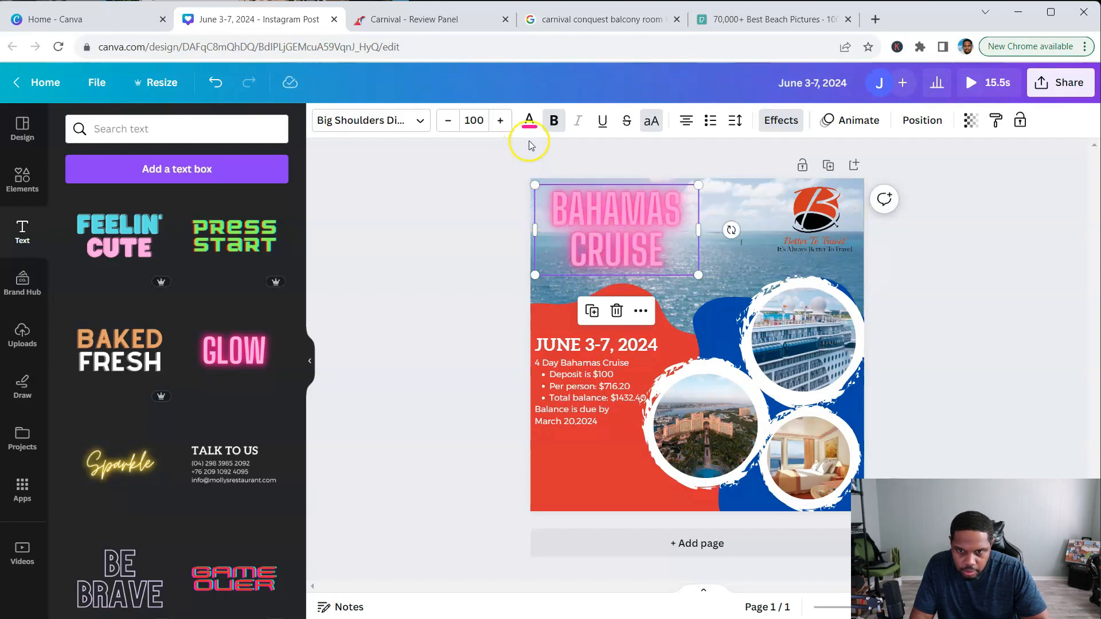
Step: Change the BAHAMAS CRUISE heading's text color to white (#ffffff)
left_click(530, 123)
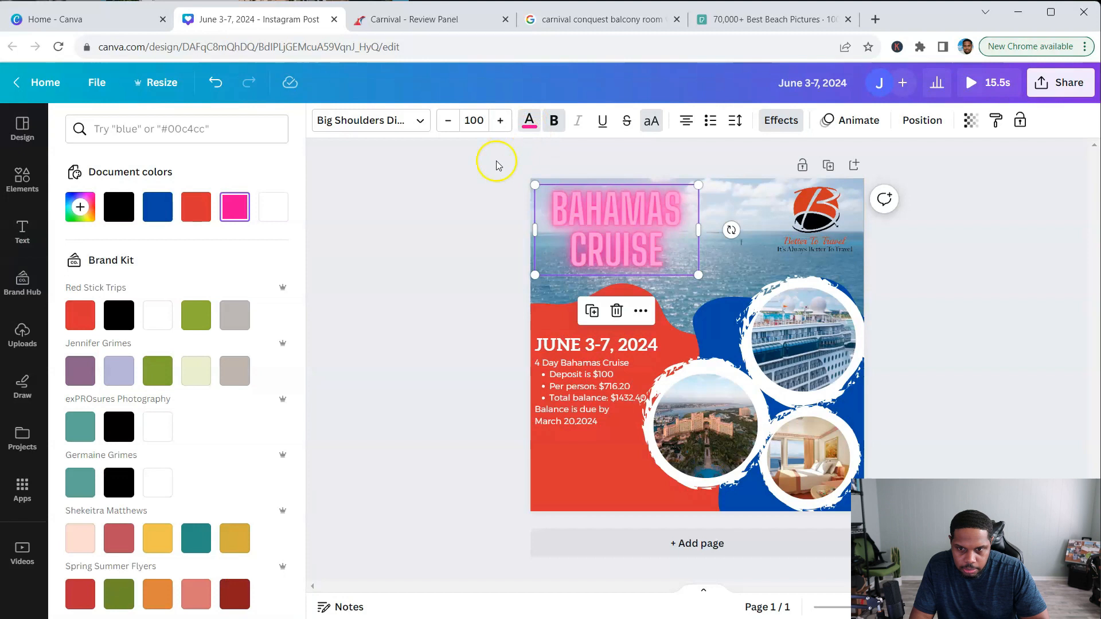
left_click(279, 215)
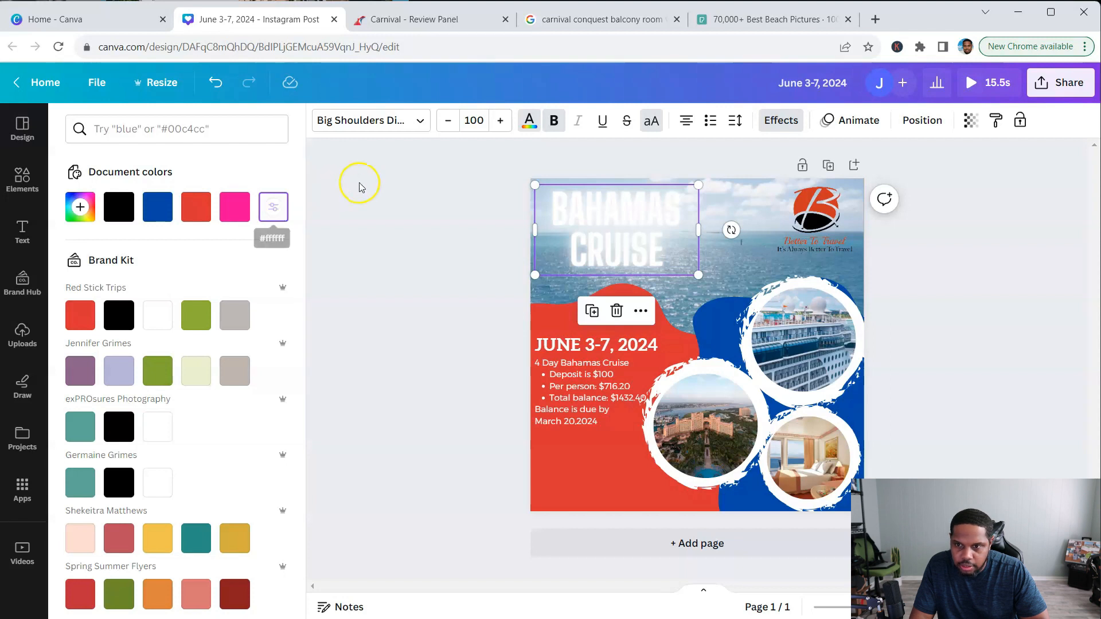
Step: Reapply the Neon effect to the BAHAMAS CRUISE heading and set its intensity to 72
left_click(775, 122)
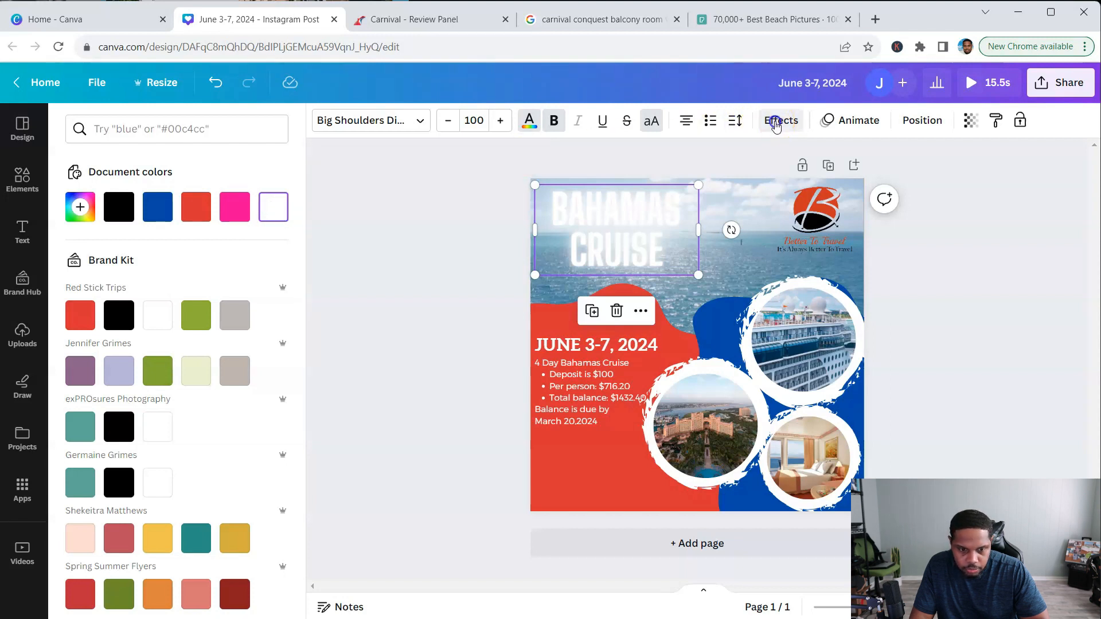
left_click(254, 388)
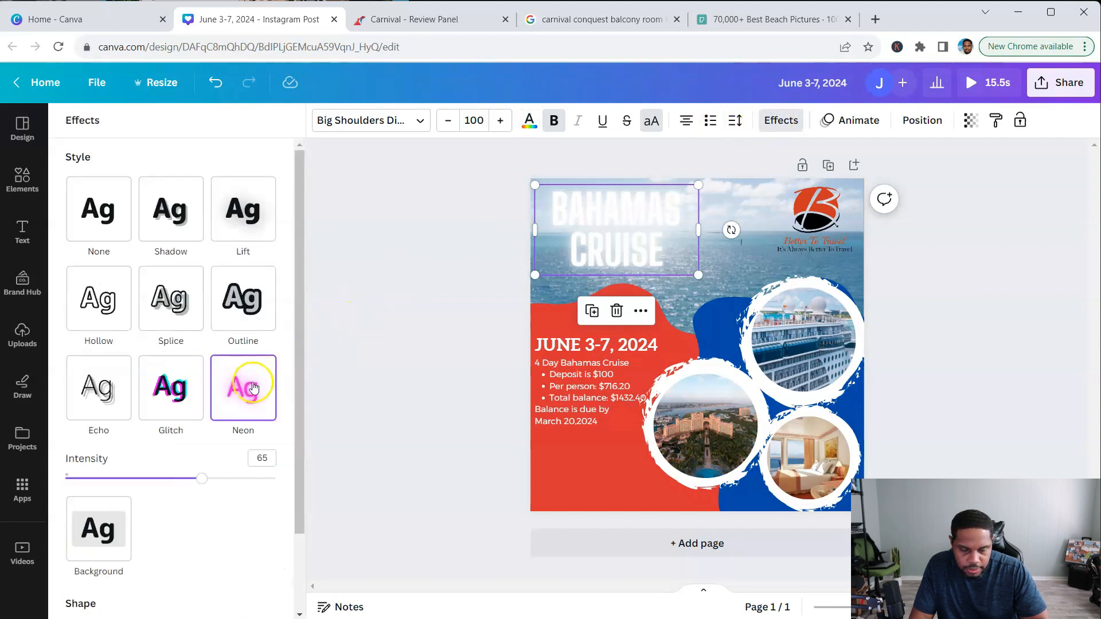
left_click(243, 405)
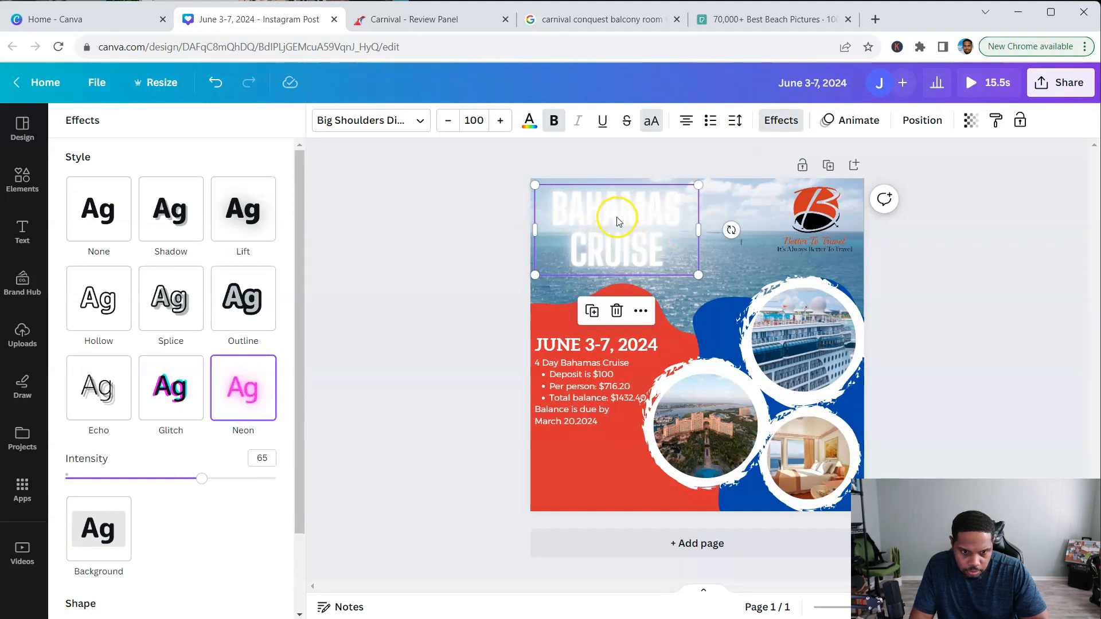
scroll(228, 407, "down", 1)
scroll(228, 407, "down", 2)
left_click(243, 296)
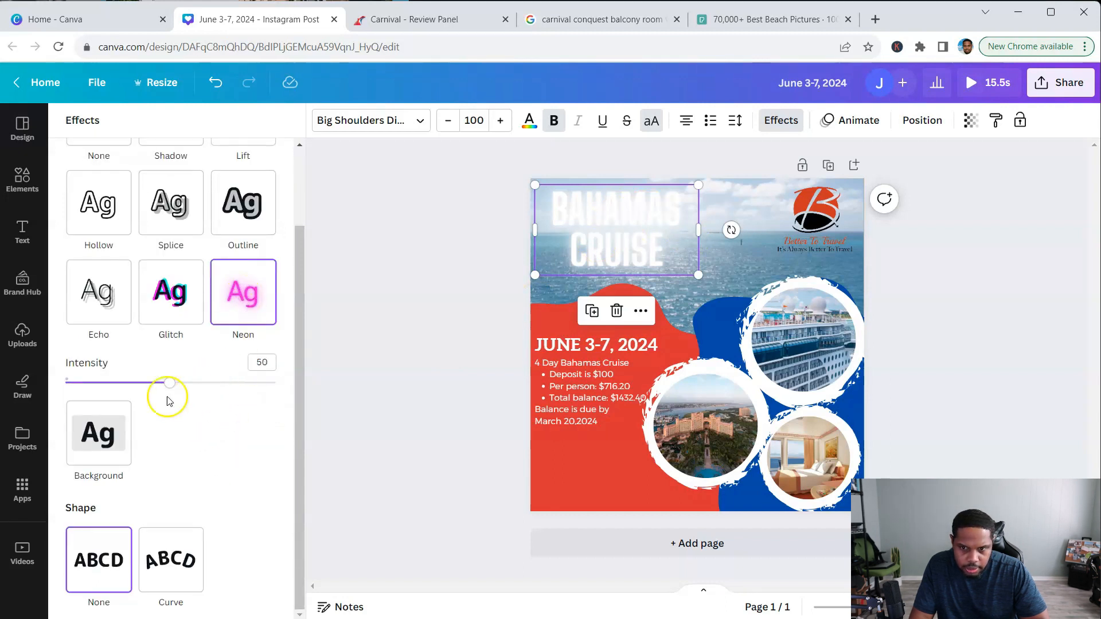
left_click_drag(166, 386, 218, 389)
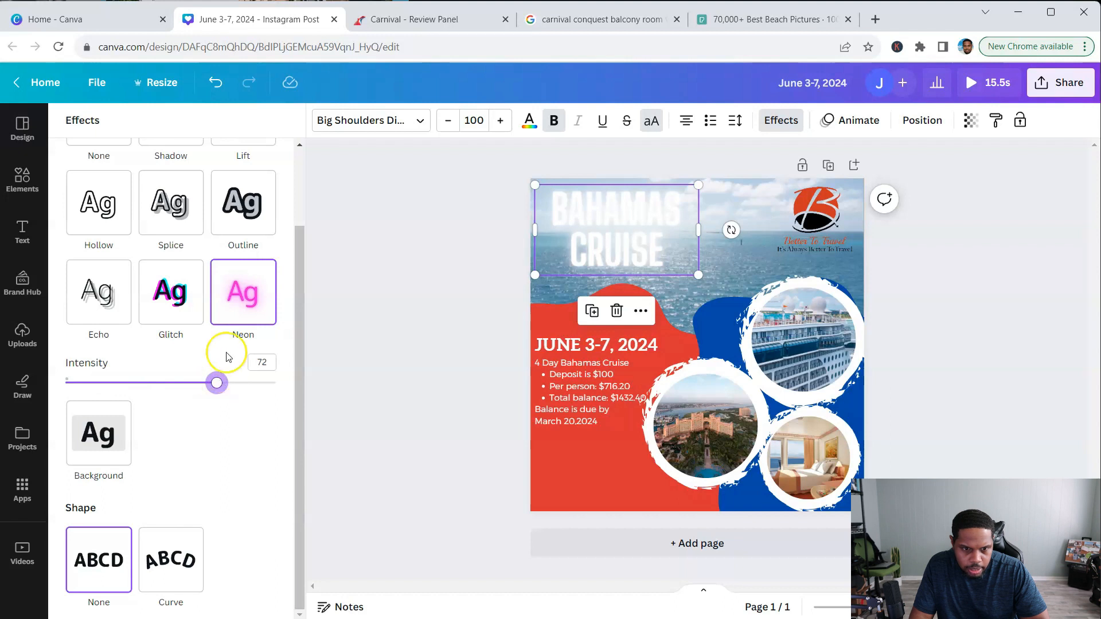
Step: Try the Background text effect on the BAHAMAS CRUISE heading and undo it
left_click(107, 444)
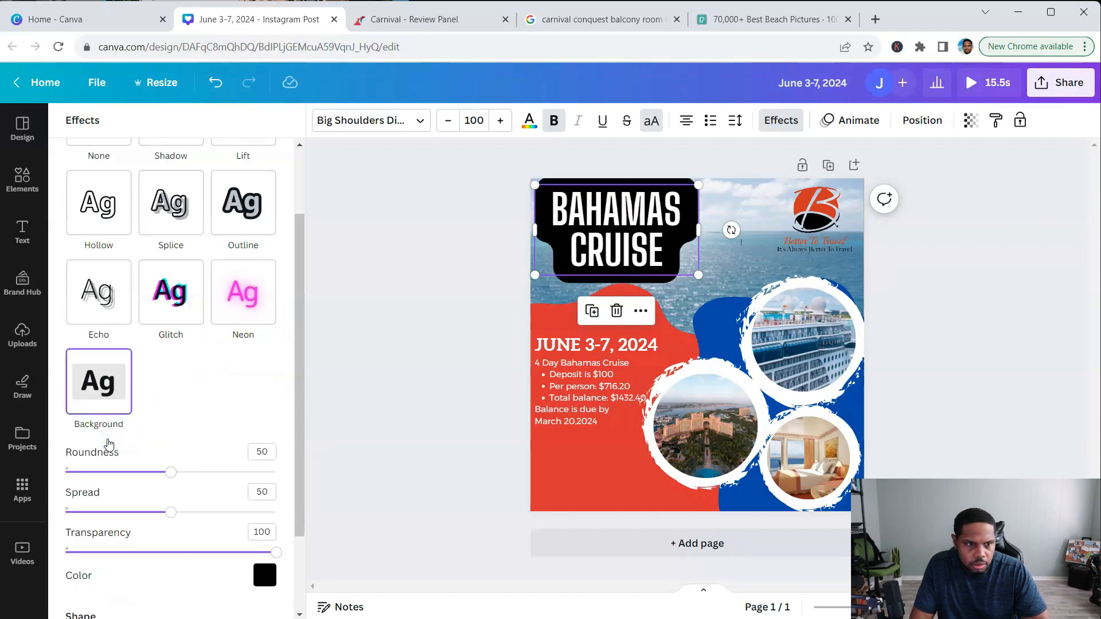
left_click(214, 82)
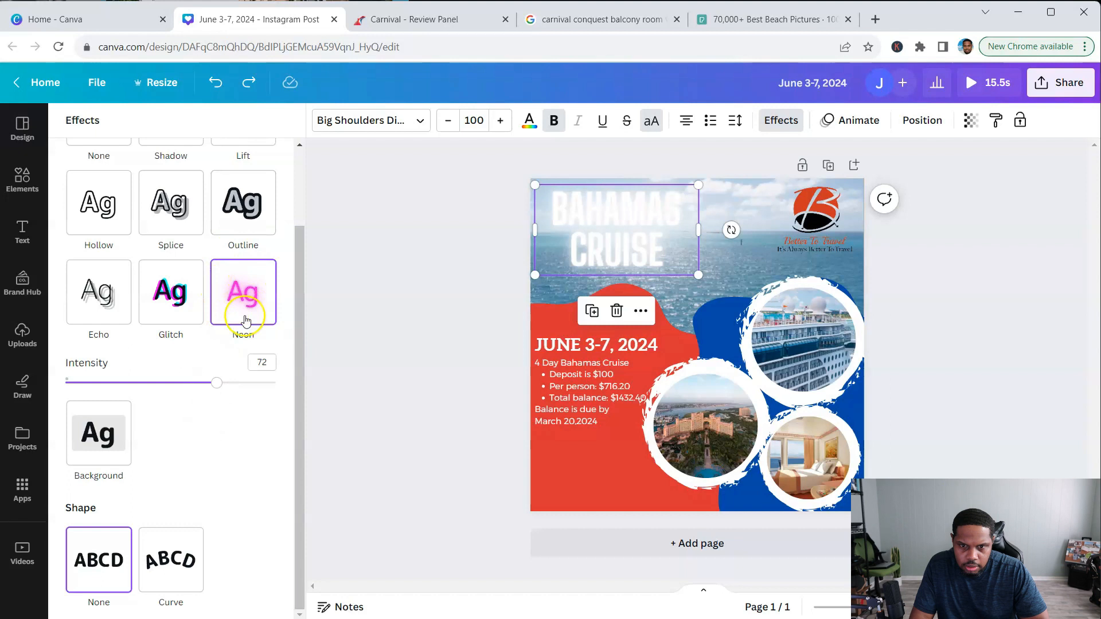
Step: Recolor the BAHAMAS CRUISE heading with the document's red and reopen its text effects
left_click(528, 121)
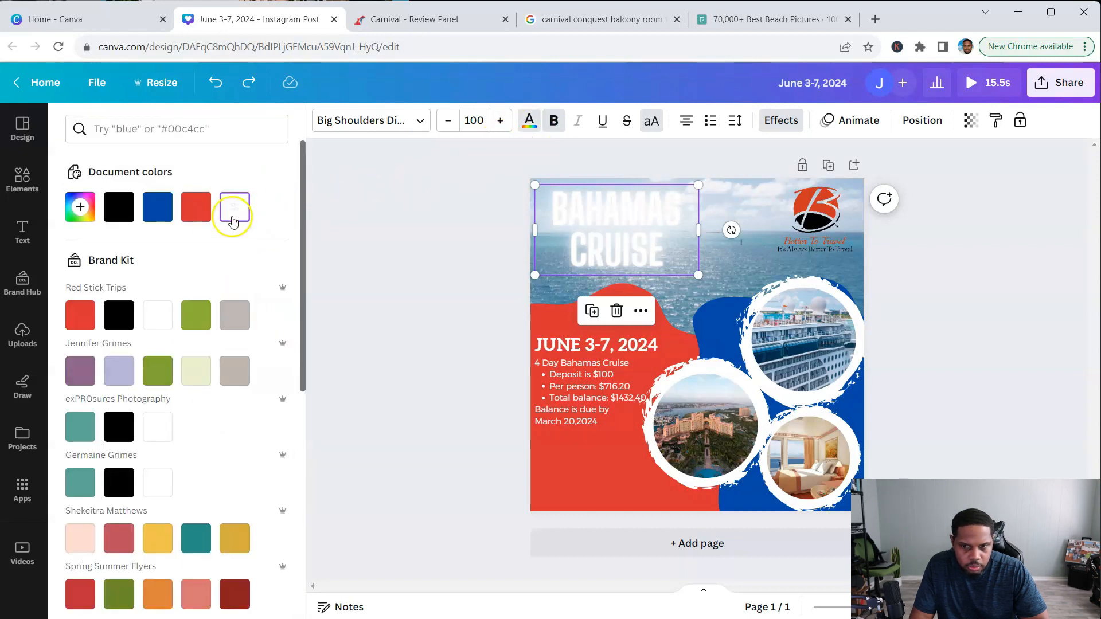
left_click(197, 207)
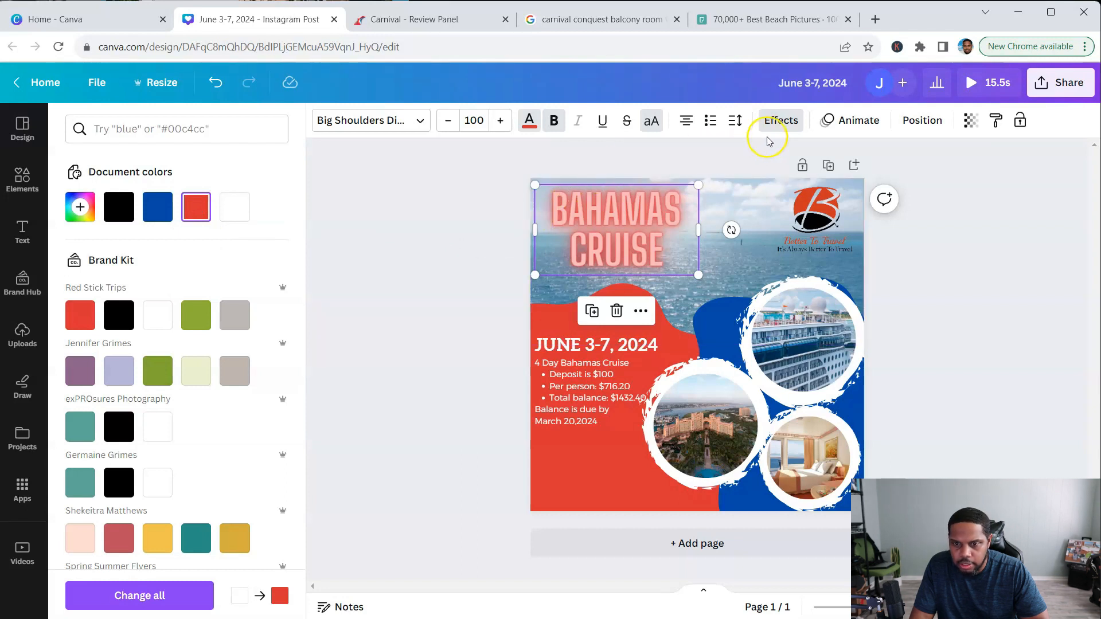
left_click(777, 122)
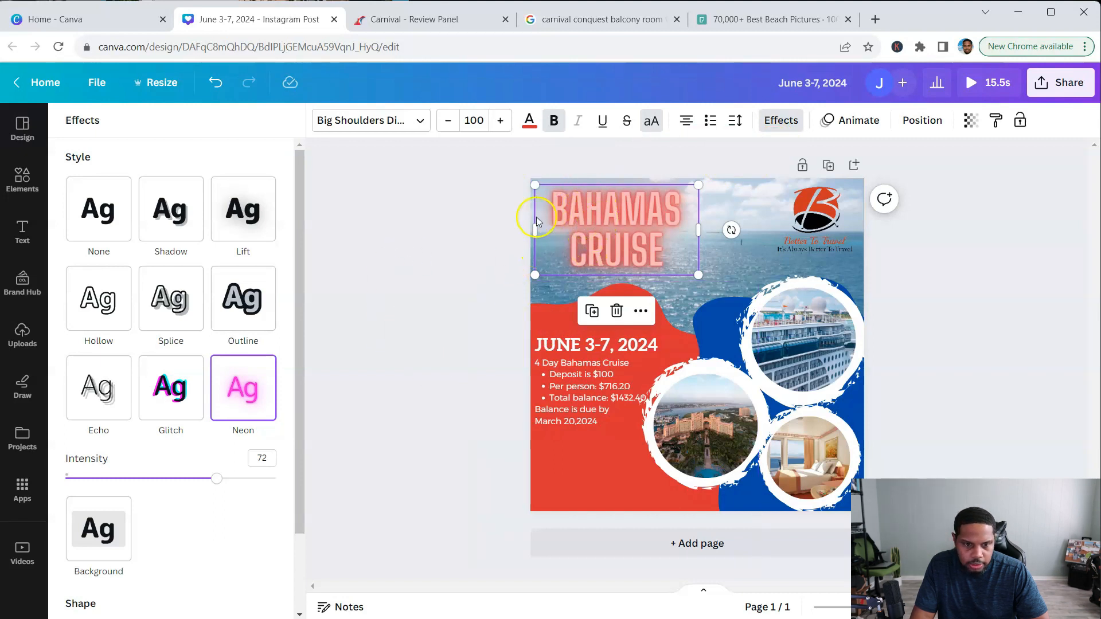
mouse_move(297, 236)
left_mouse_down()
mouse_move(301, 331)
mouse_move(292, 221)
left_mouse_up()
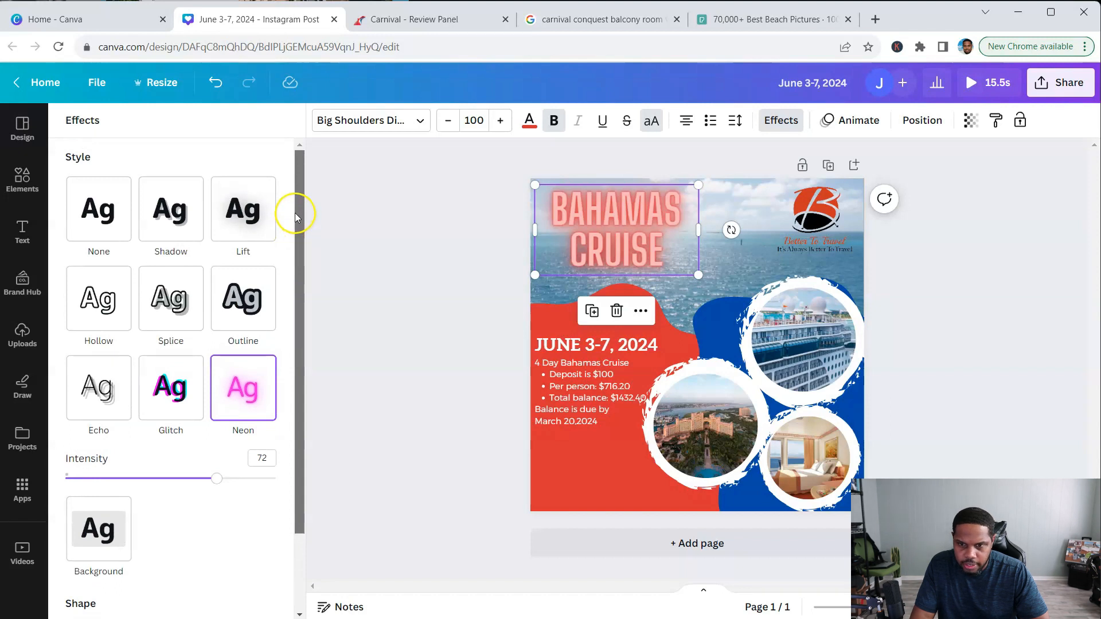
Step: Apply the Skate text animation to the BAHAMAS CRUISE heading, set to animate on enter
left_click(384, 210)
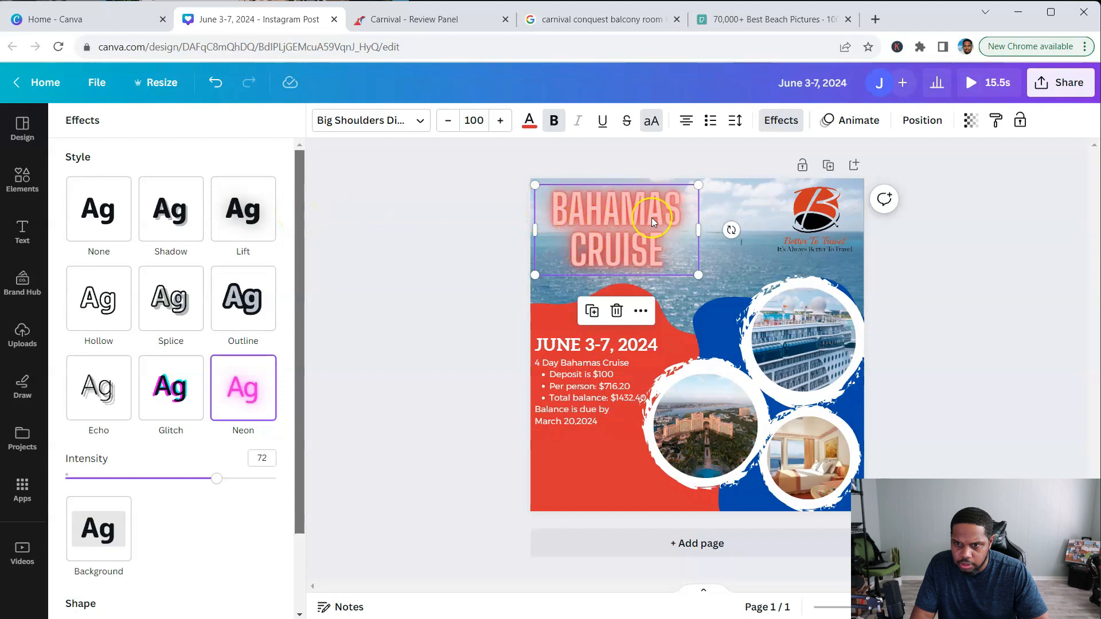
left_click(838, 123)
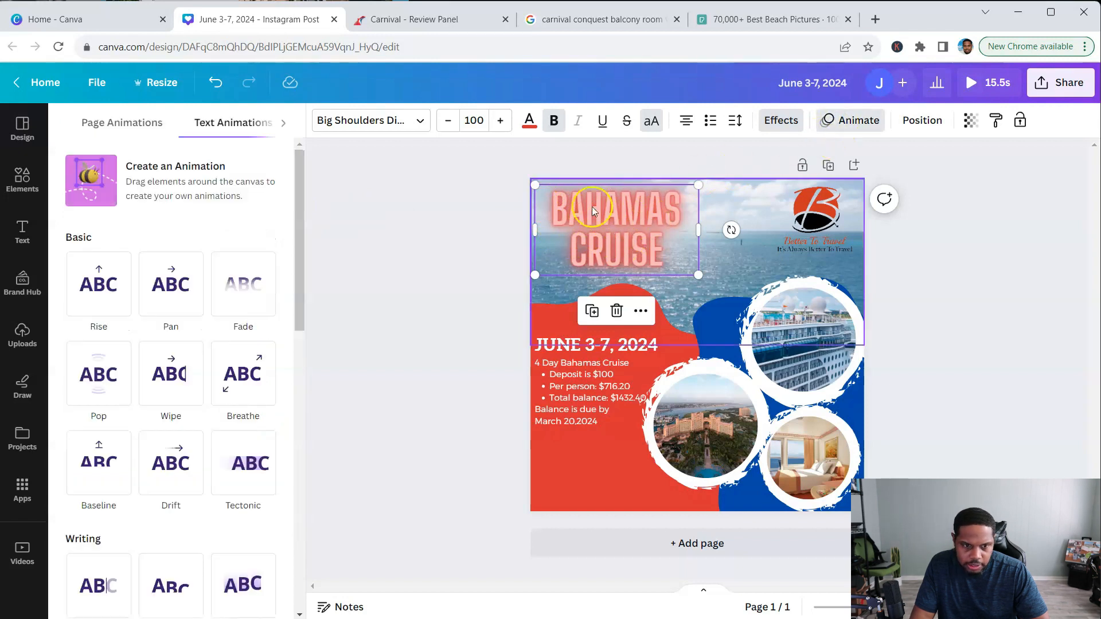
left_click_drag(303, 228, 305, 235)
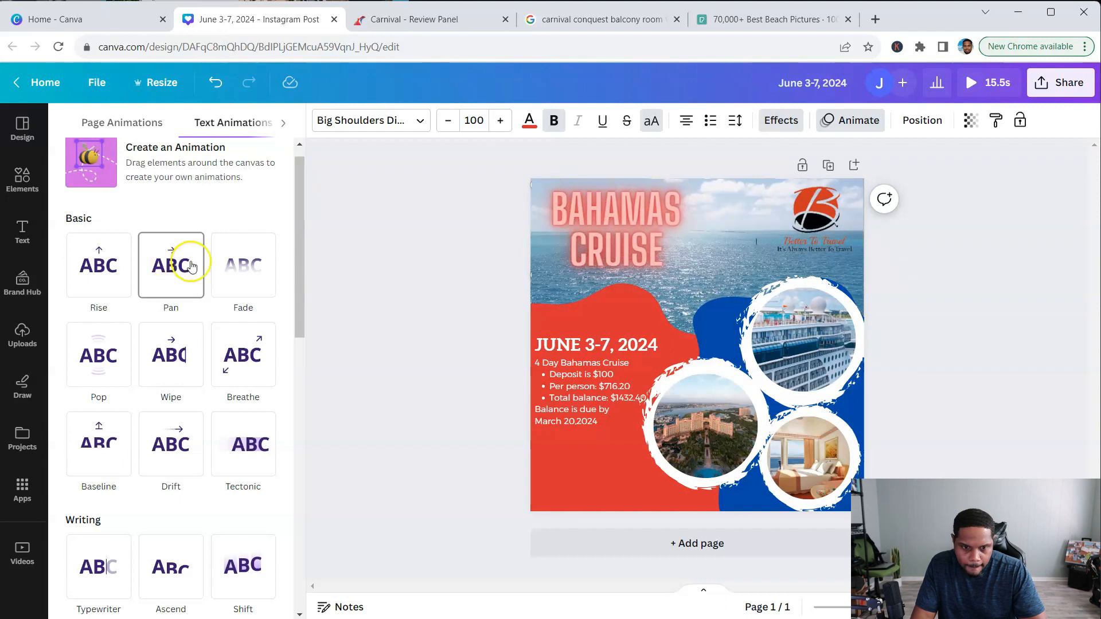
left_click(229, 267)
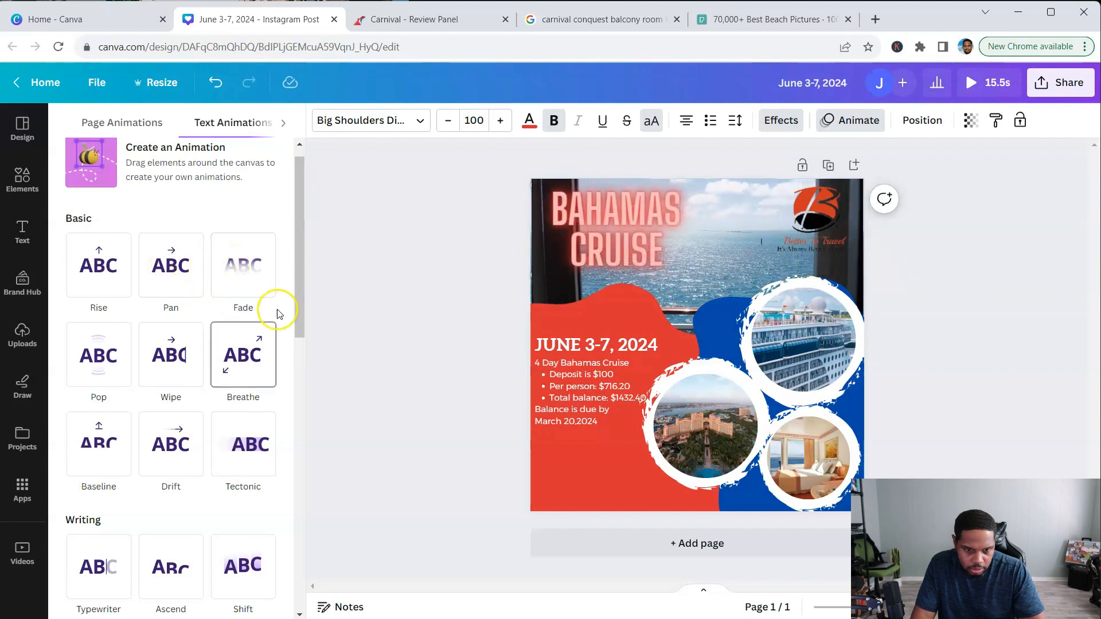
left_click_drag(298, 288, 305, 418)
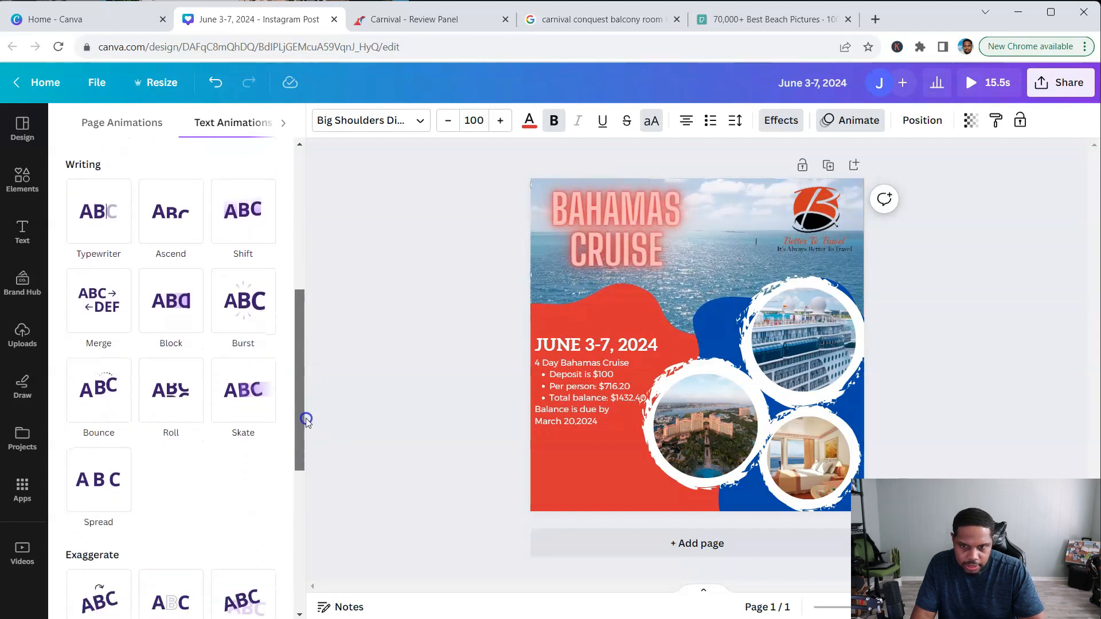
left_click(246, 405)
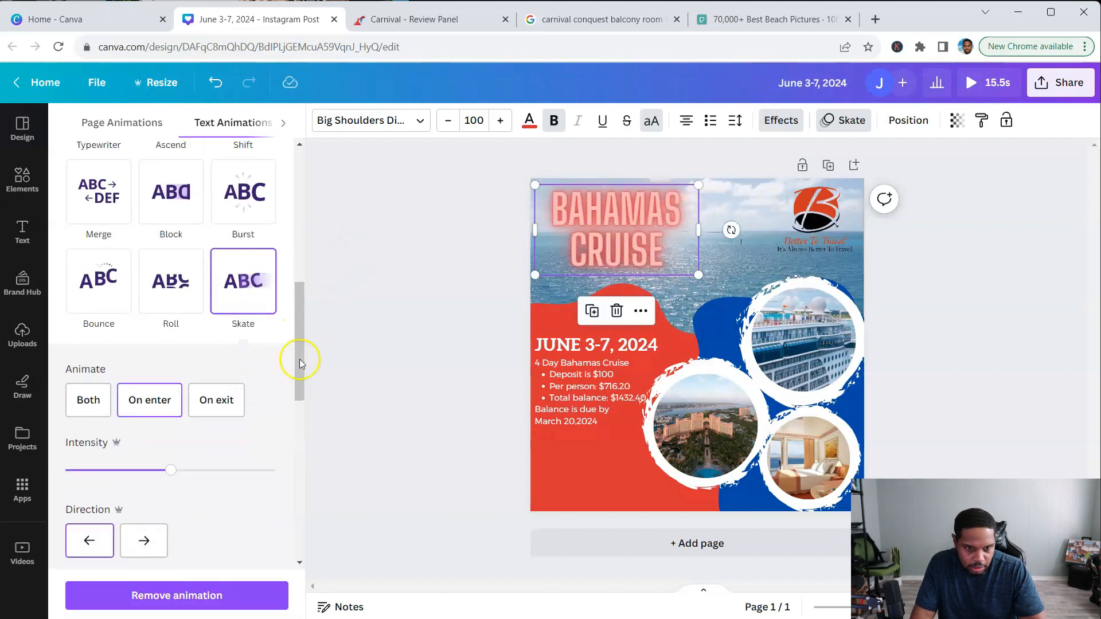
left_click(145, 395)
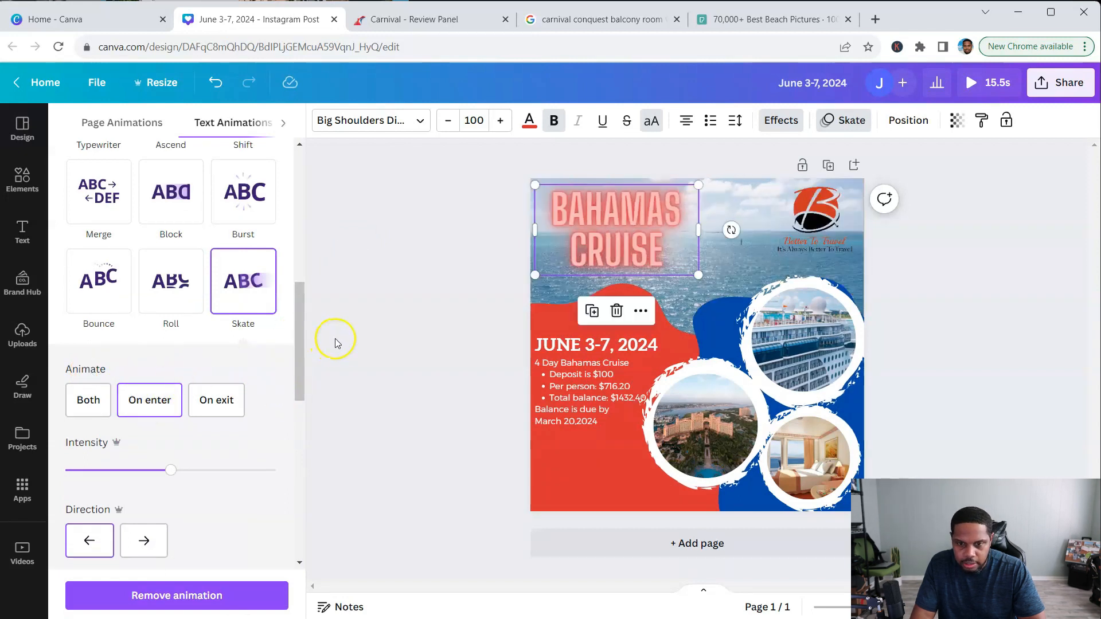
Step: Deselect the heading and play a full preview of the animated design
left_click(362, 308)
left_click(425, 304)
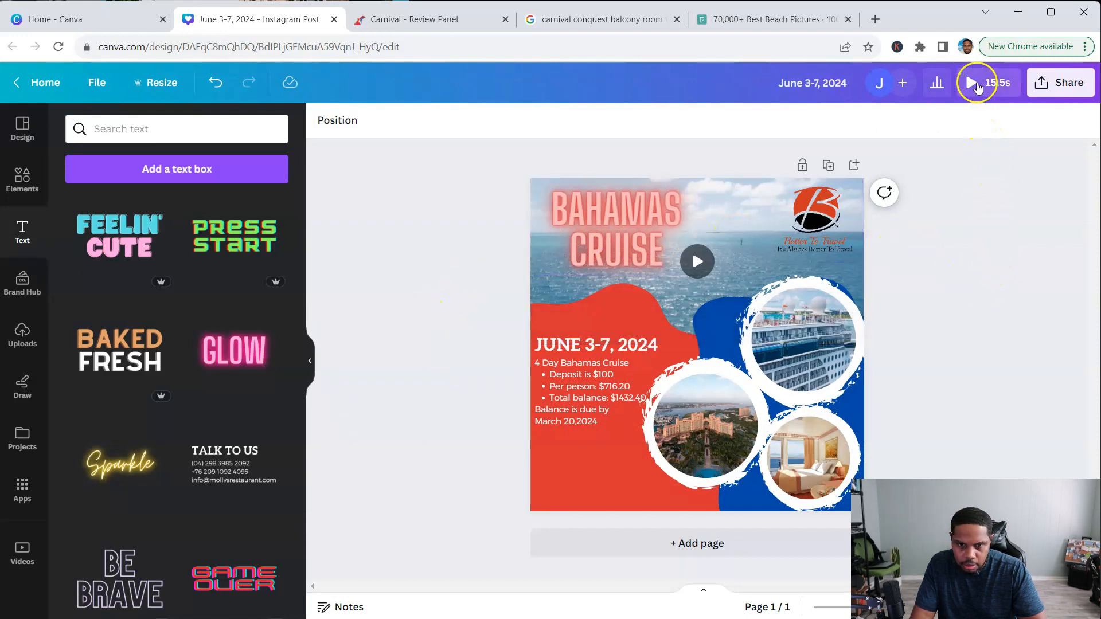
left_click(975, 82)
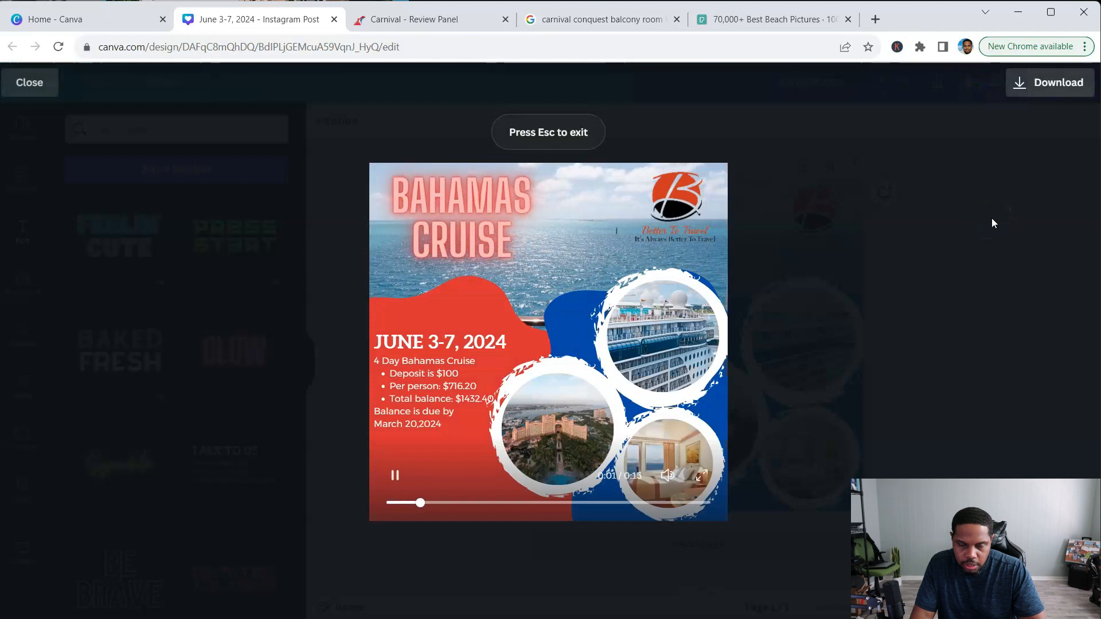